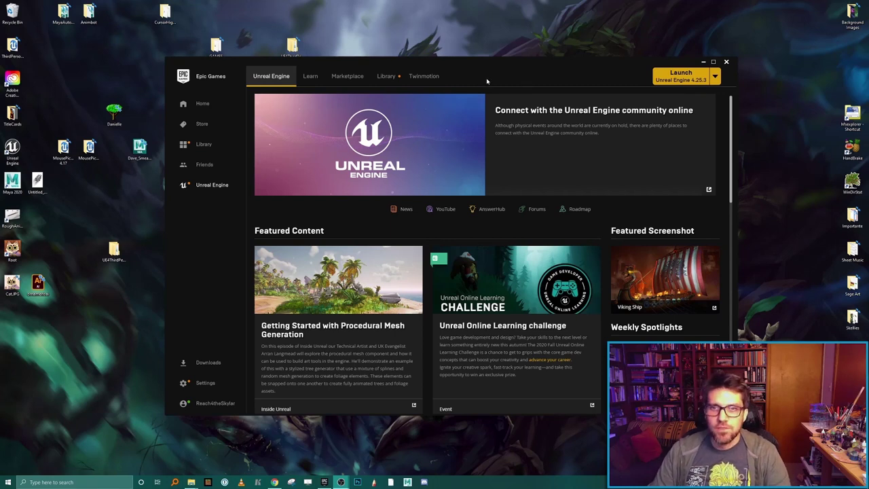
Open the Unreal Engine library, add an engine version slot and look through the list of installable versions.
{"action": "left_click_drag", "start_coordinate": [487, 81], "coordinate": [478, 82]}
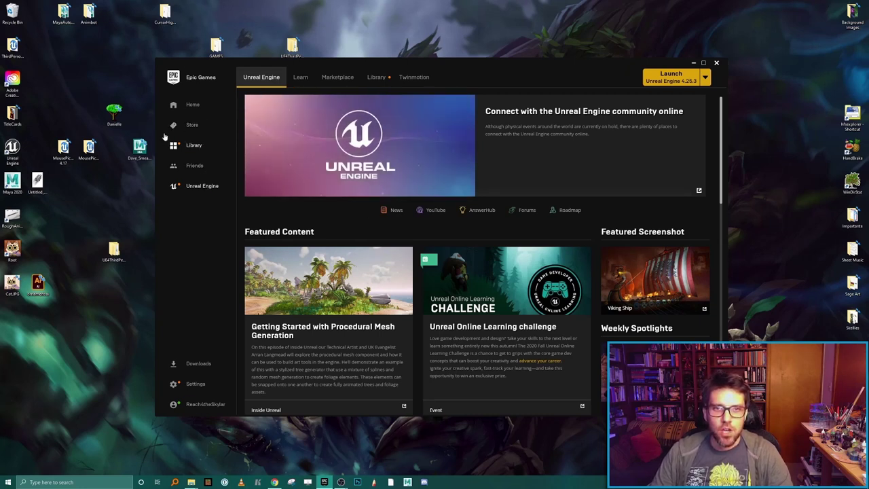
{"action": "left_click", "coordinate": [378, 78]}
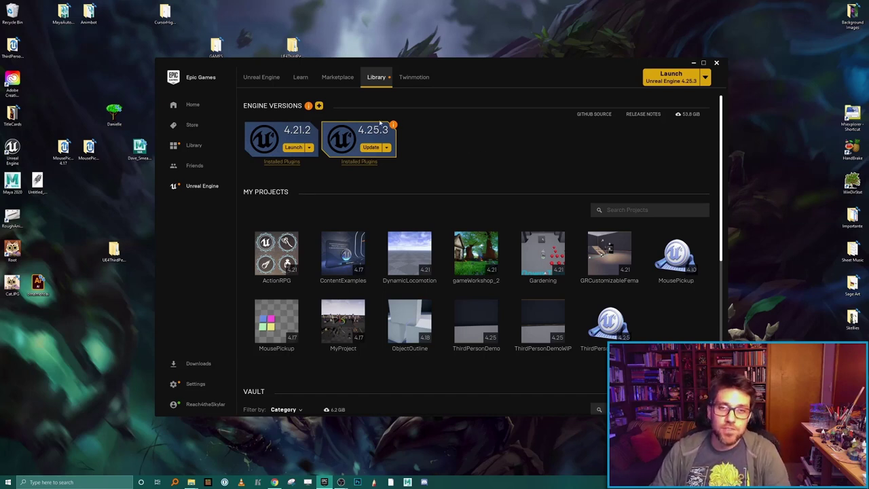
{"action": "left_click", "coordinate": [318, 106]}
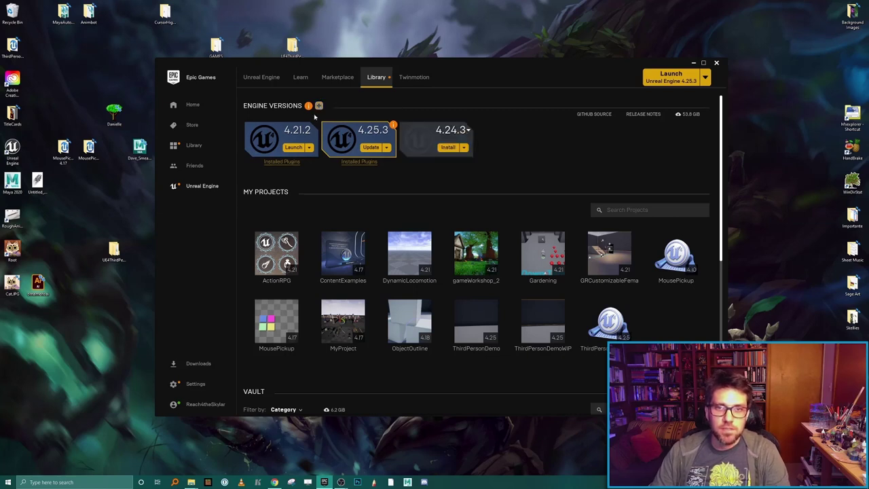
{"action": "left_click", "coordinate": [464, 131]}
{"action": "scroll", "coordinate": [474, 184], "scroll_direction": "down", "scroll_amount": 1}
{"action": "scroll", "coordinate": [474, 170], "scroll_direction": "up", "scroll_amount": 1}
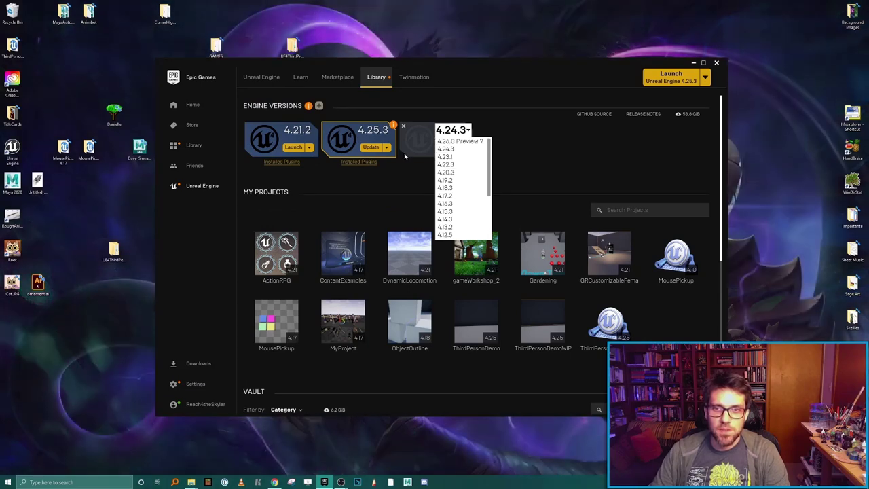
{"action": "left_click", "coordinate": [533, 165]}
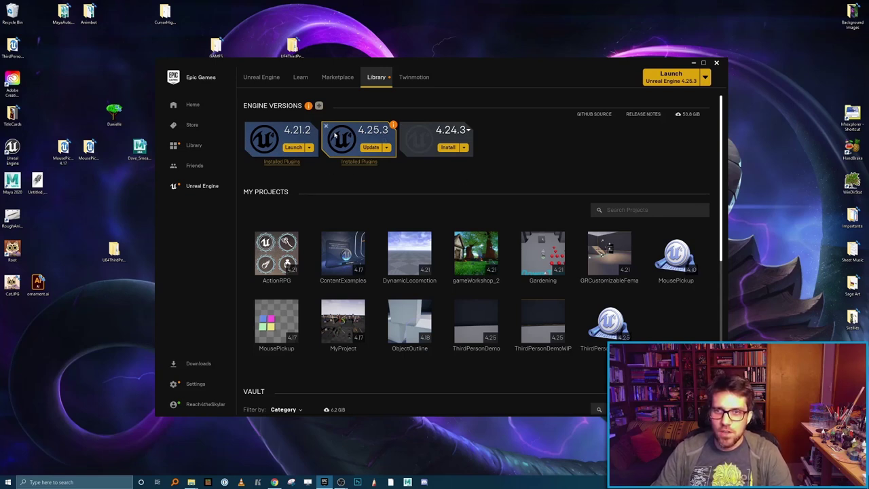
Launch Unreal Engine 4.25.3 and start a new Games project based on the Third Person template.
{"action": "left_click", "coordinate": [679, 76]}
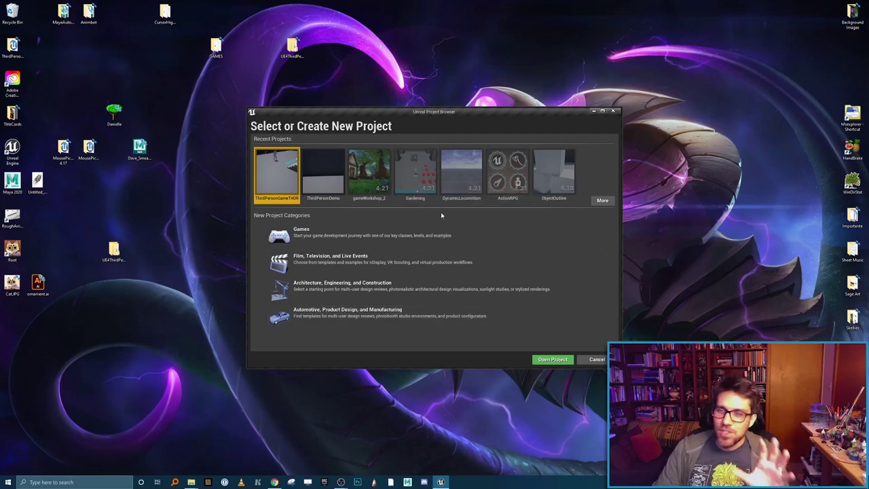
{"action": "left_click", "coordinate": [370, 234]}
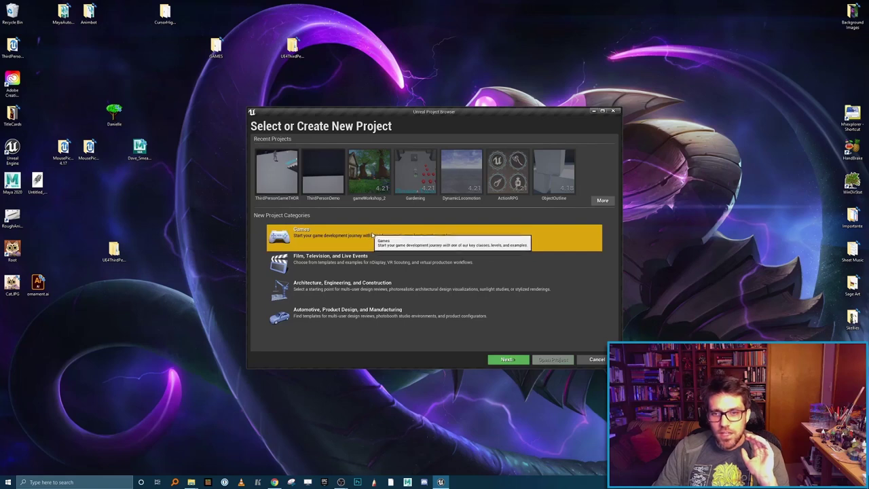
{"action": "left_click", "coordinate": [512, 361]}
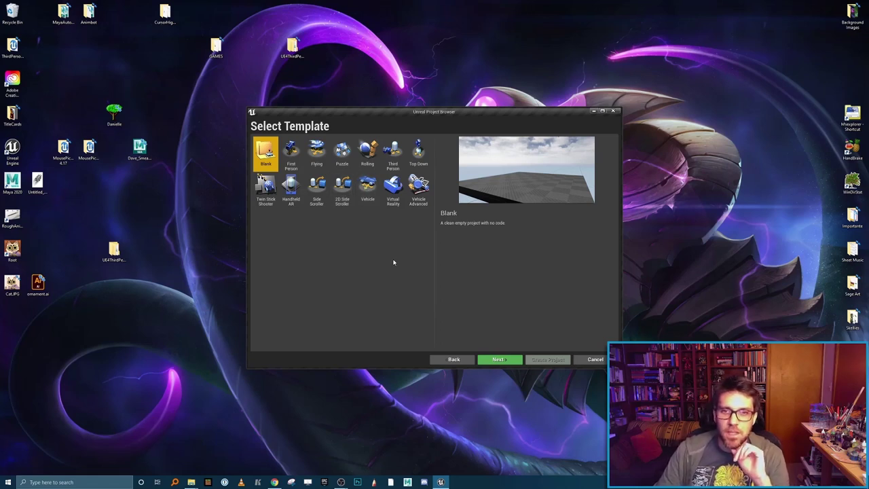
{"action": "left_click", "coordinate": [394, 156]}
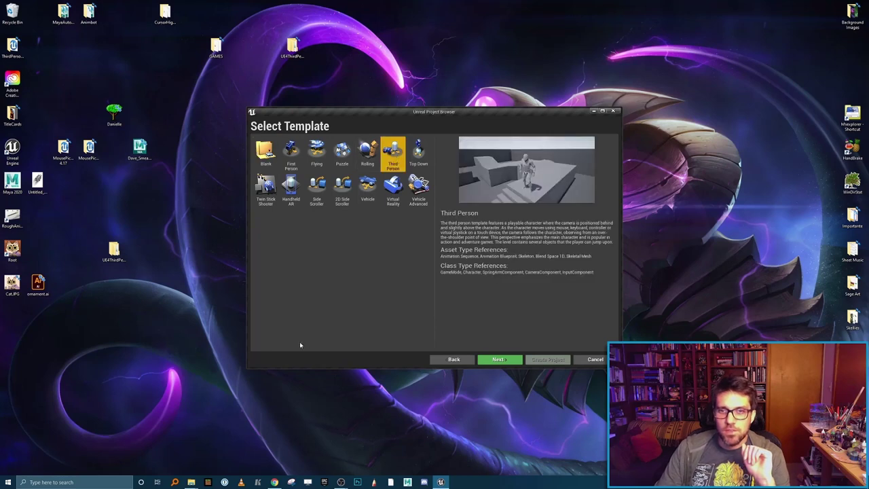
{"action": "left_click", "coordinate": [499, 359]}
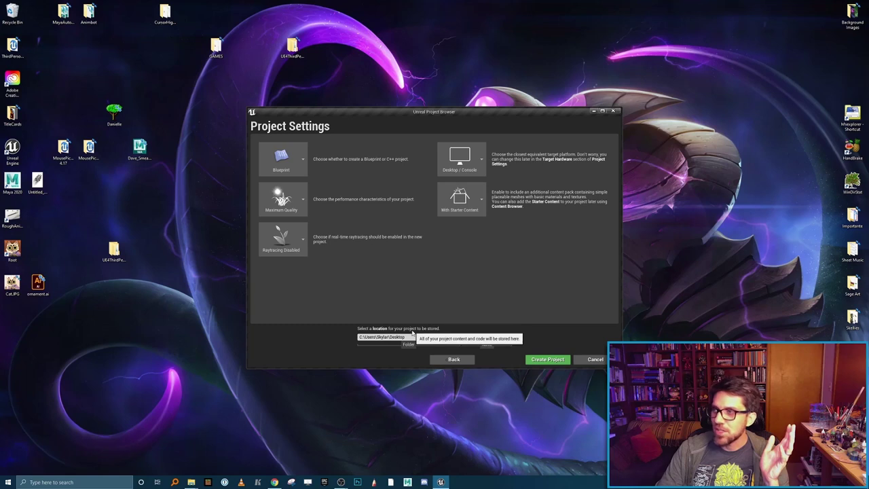
Name the project ThirdPersonDemo and create it with the default project settings.
{"action": "left_click", "coordinate": [494, 337]}
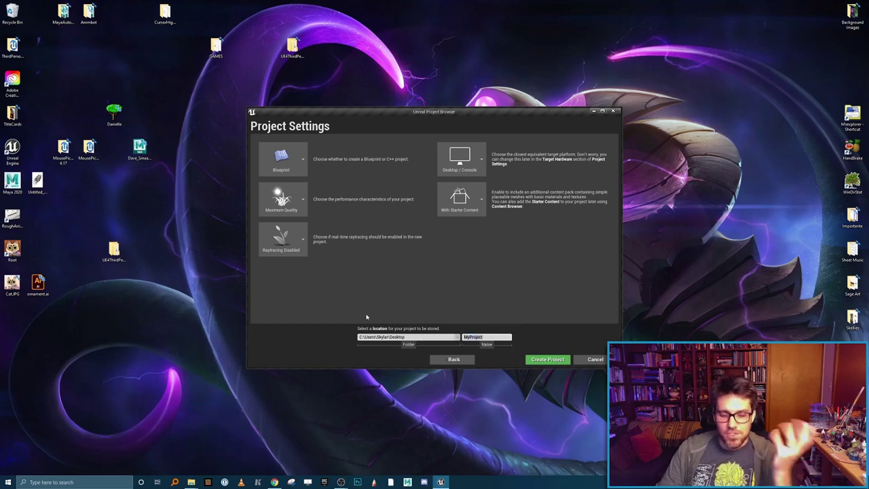
{"action": "type", "text": "ThirdPersonDemo"}
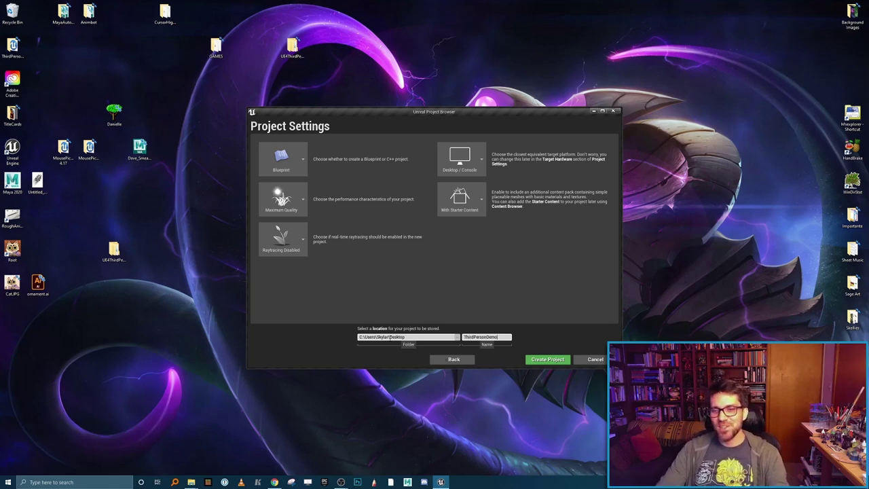
{"action": "left_click", "coordinate": [548, 360]}
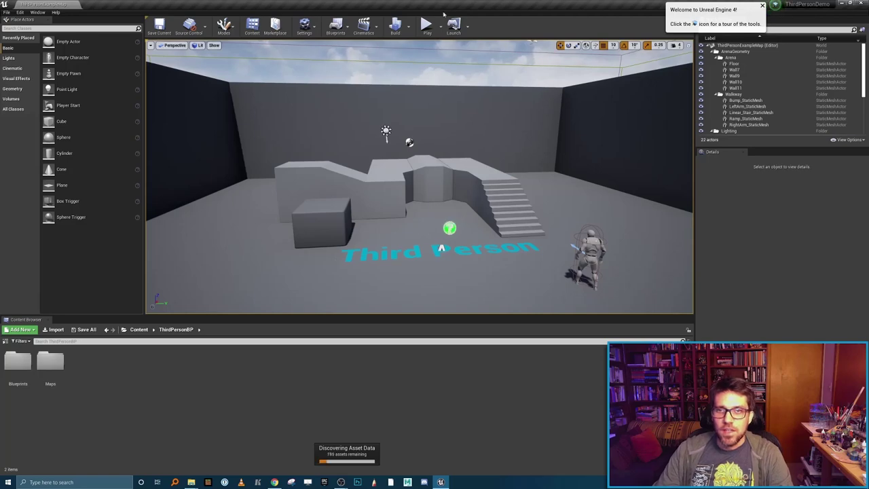
Play the example level in the editor and test the character's running, jumping and stair climbing.
{"action": "left_click", "coordinate": [431, 28]}
{"action": "left_click", "coordinate": [420, 170]}
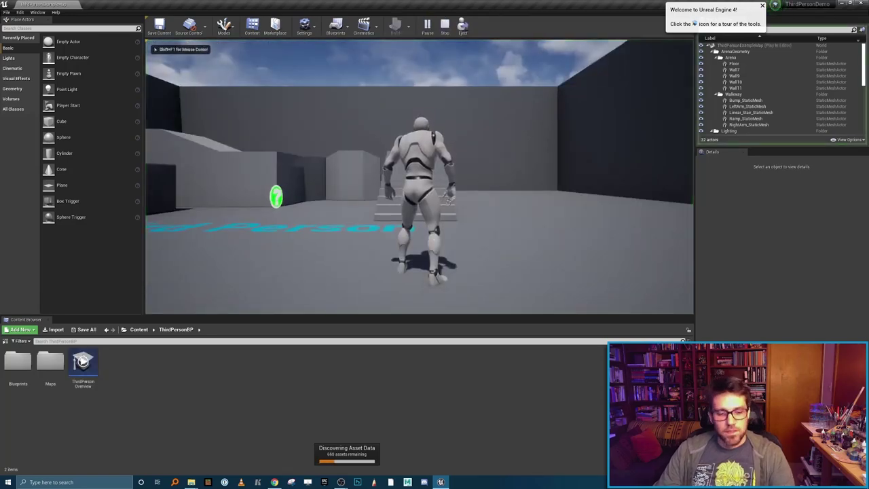
{"action": "key", "text": "w"}
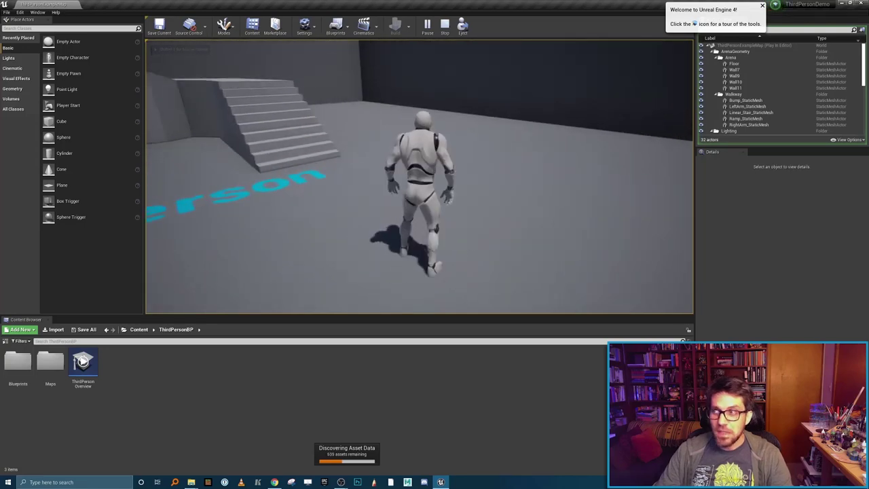
{"action": "key", "text": "d"}
{"action": "key", "text": "w"}
{"action": "key", "text": "space"}
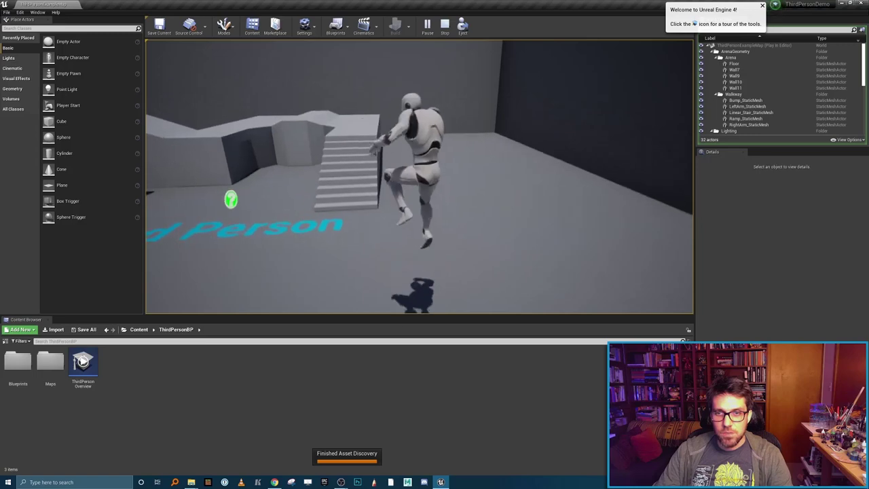
{"action": "key", "text": "w"}
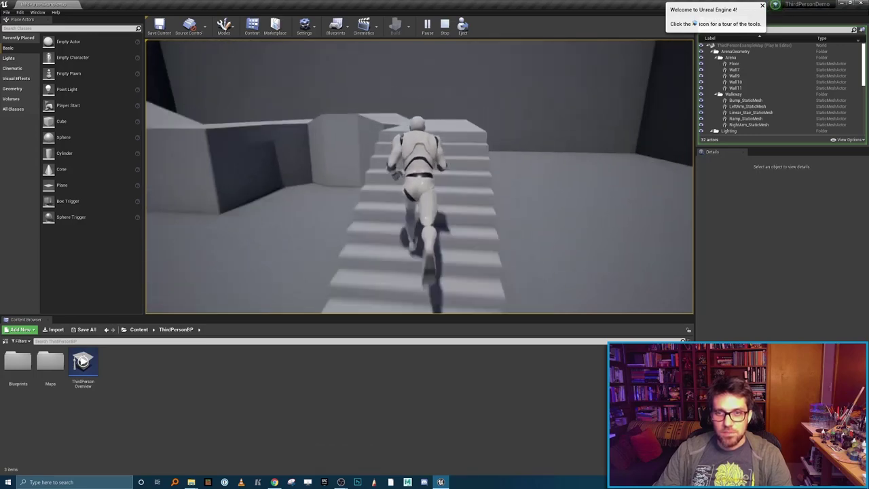
{"action": "key", "text": "w"}
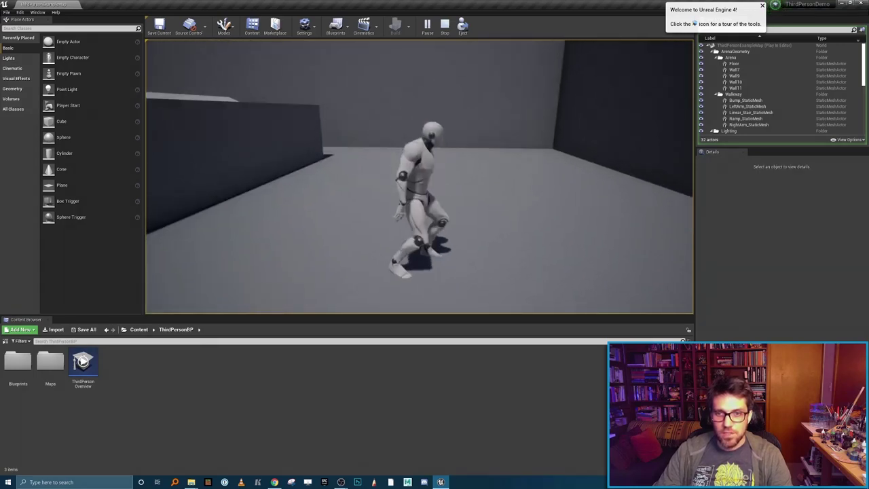
{"action": "key", "text": "w"}
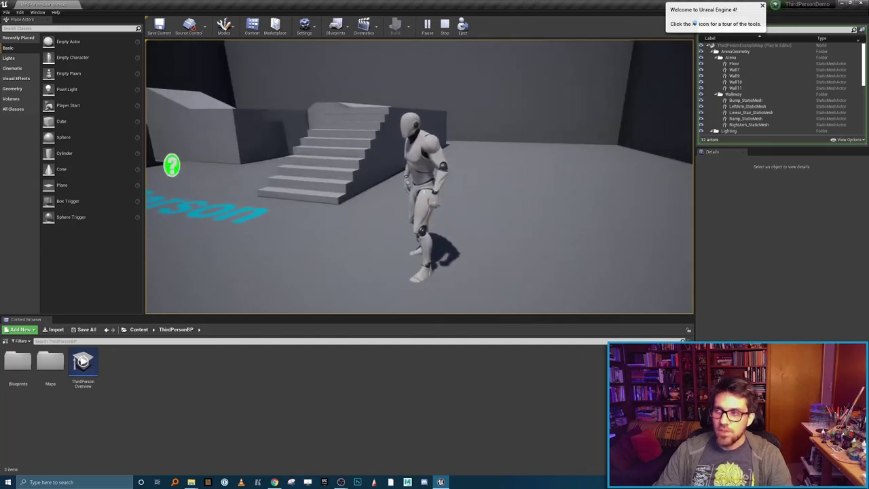
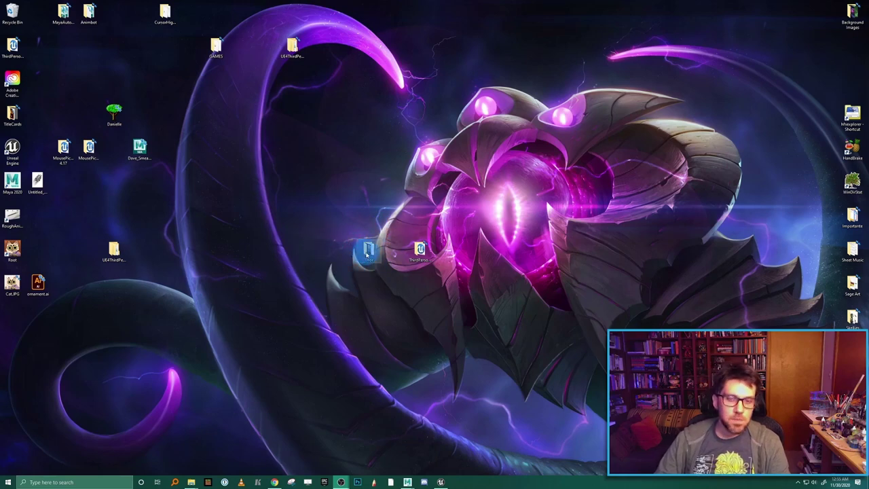
Open the ThirdPersonDemo project folder from the desktop in File Explorer and create a folder named SourceAssets in it.
{"action": "double_click", "coordinate": [419, 249]}
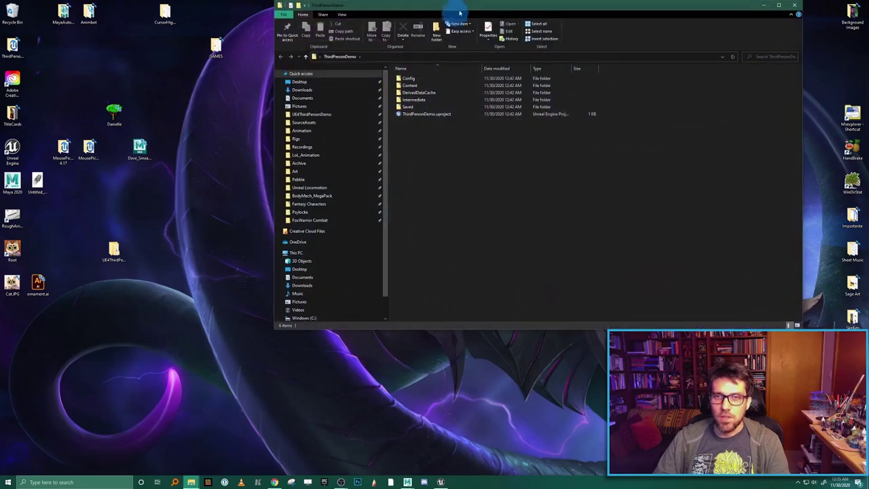
{"action": "left_click_drag", "start_coordinate": [466, 10], "coordinate": [571, 68]}
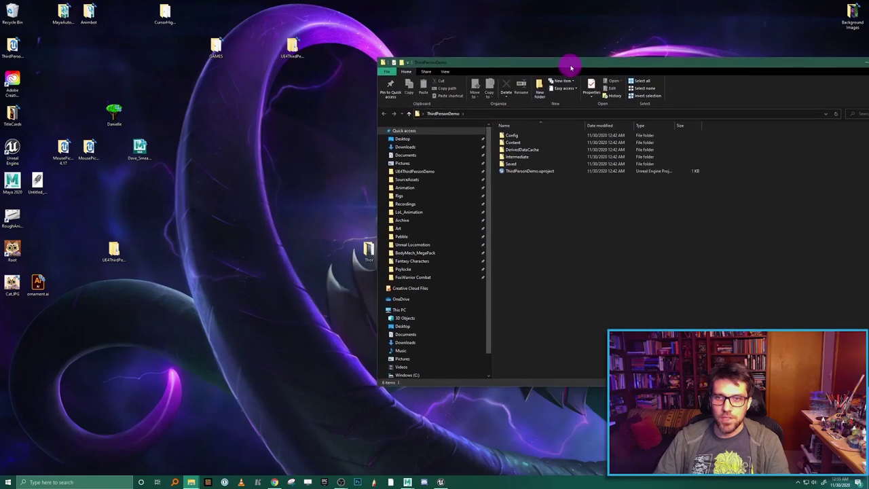
{"action": "right_click", "coordinate": [564, 219]}
{"action": "mouse_move", "coordinate": [539, 309]}
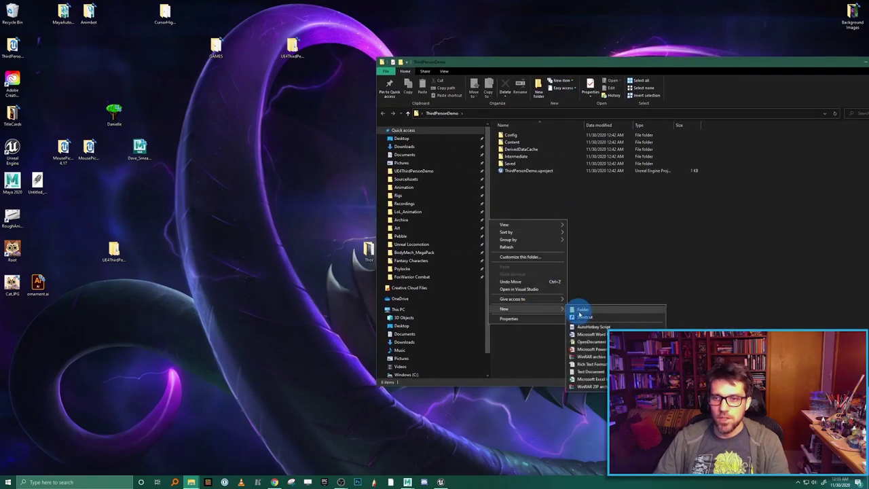
{"action": "left_click", "coordinate": [582, 311]}
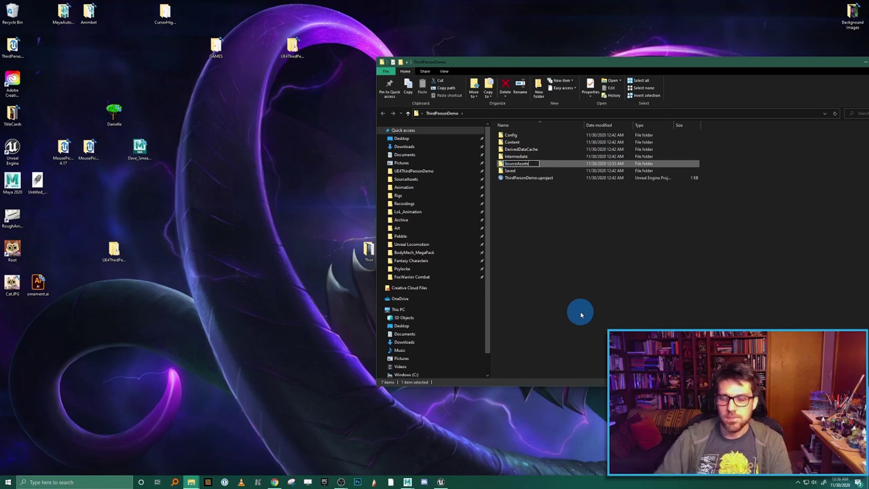
{"action": "type", "text": "SourceAssets"}
{"action": "key", "text": "Return"}
Create a folder named Characters inside the SourceAssets folder.
{"action": "double_click", "coordinate": [543, 167]}
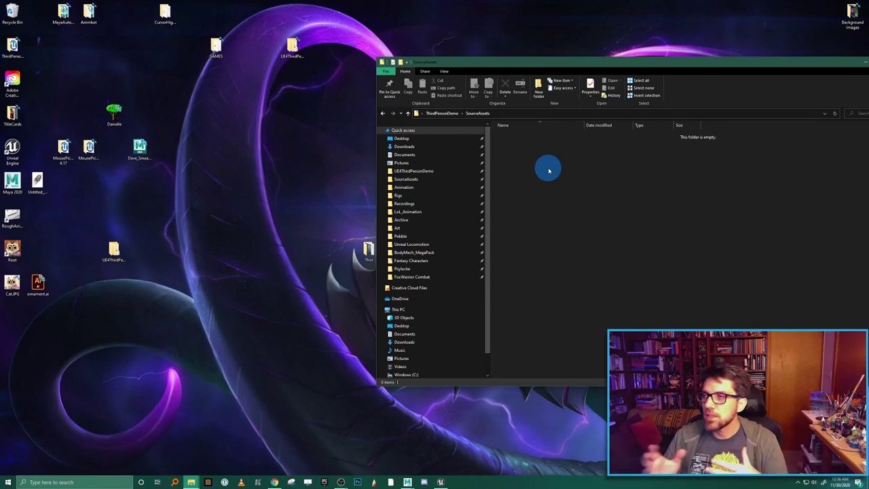
{"action": "right_click", "coordinate": [548, 171]}
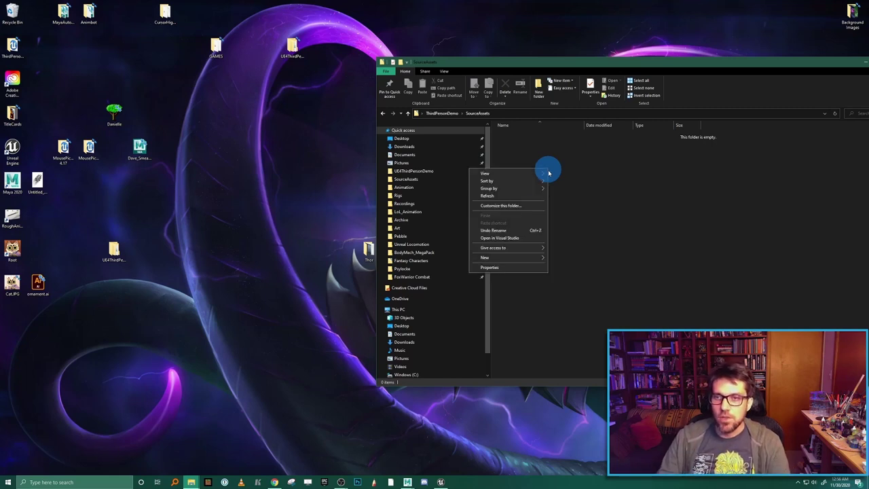
{"action": "mouse_move", "coordinate": [525, 260]}
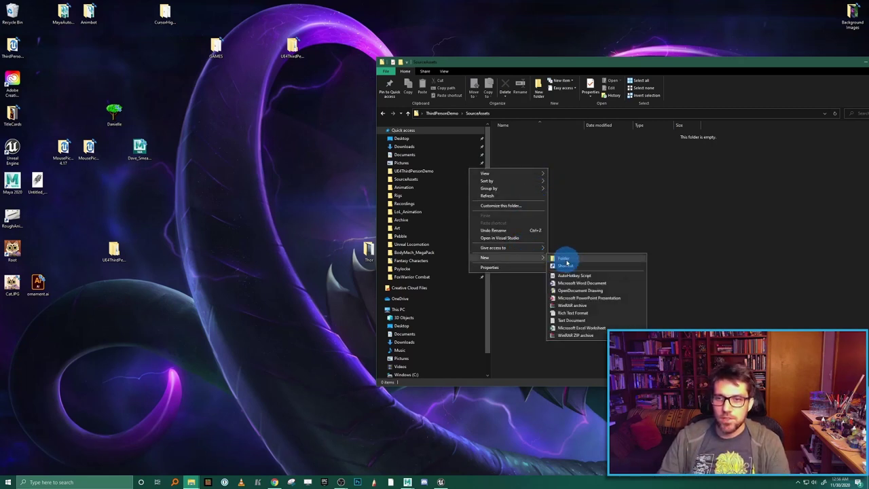
{"action": "left_click", "coordinate": [563, 258]}
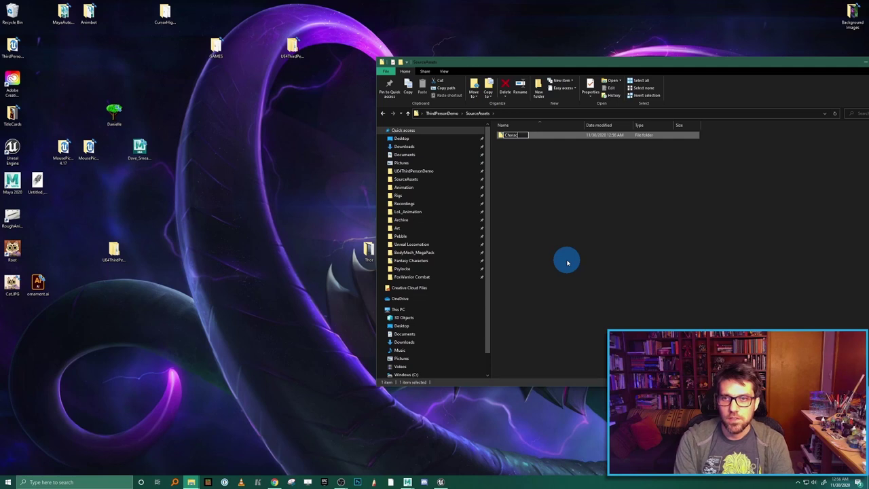
{"action": "left_click", "coordinate": [567, 262]}
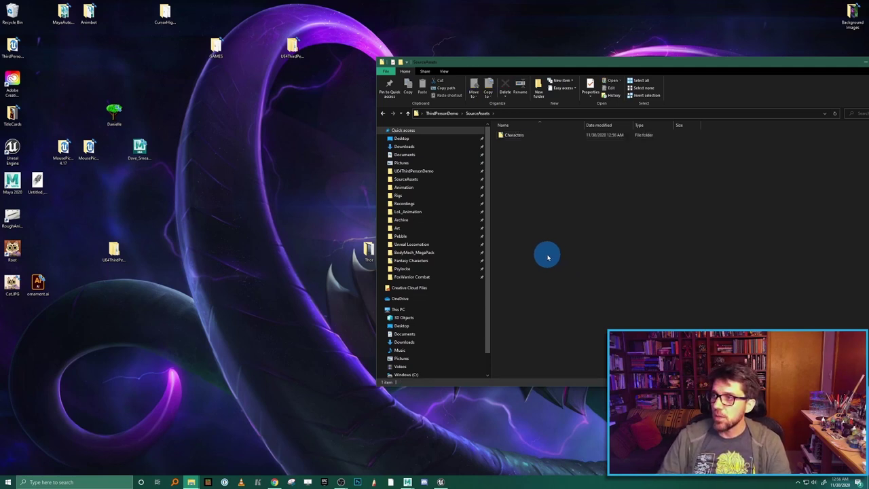
Create a folder named Thor inside the Characters folder.
{"action": "left_click", "coordinate": [514, 137]}
{"action": "double_click", "coordinate": [514, 136]}
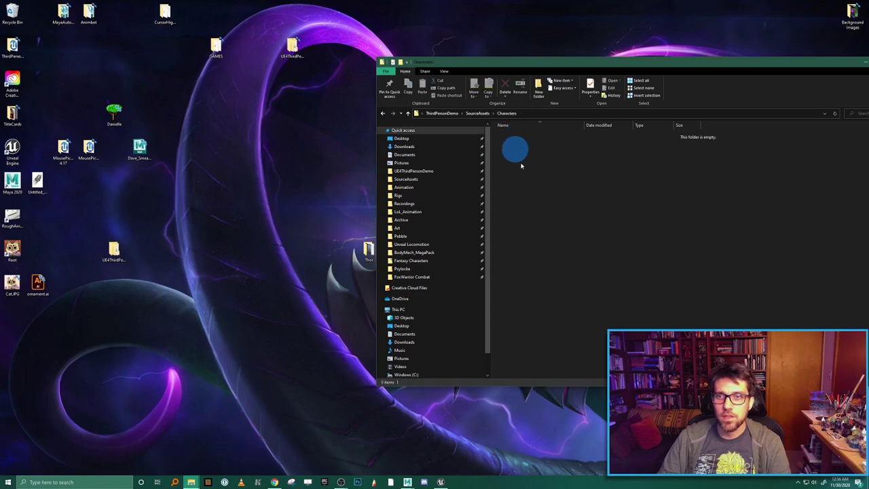
{"action": "right_click", "coordinate": [526, 177]}
{"action": "mouse_move", "coordinate": [502, 266]}
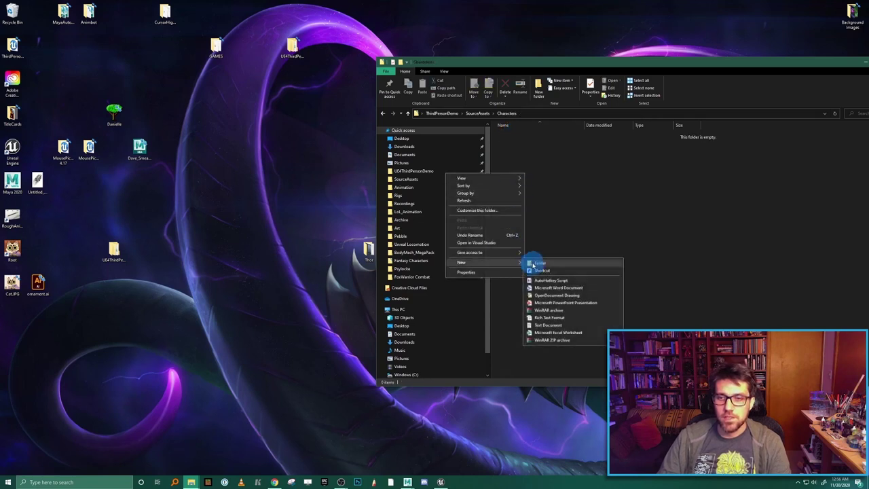
{"action": "left_click", "coordinate": [530, 263]}
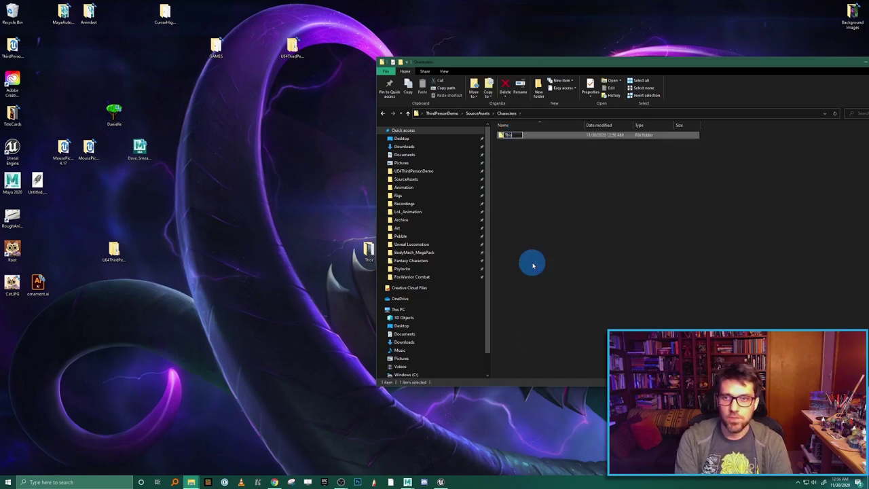
{"action": "key", "text": "Return"}
{"action": "left_click", "coordinate": [535, 257]}
Create a folder named ANIMS inside the Thor folder.
{"action": "left_click", "coordinate": [523, 139]}
{"action": "double_click", "coordinate": [524, 139]}
{"action": "right_click", "coordinate": [515, 194]}
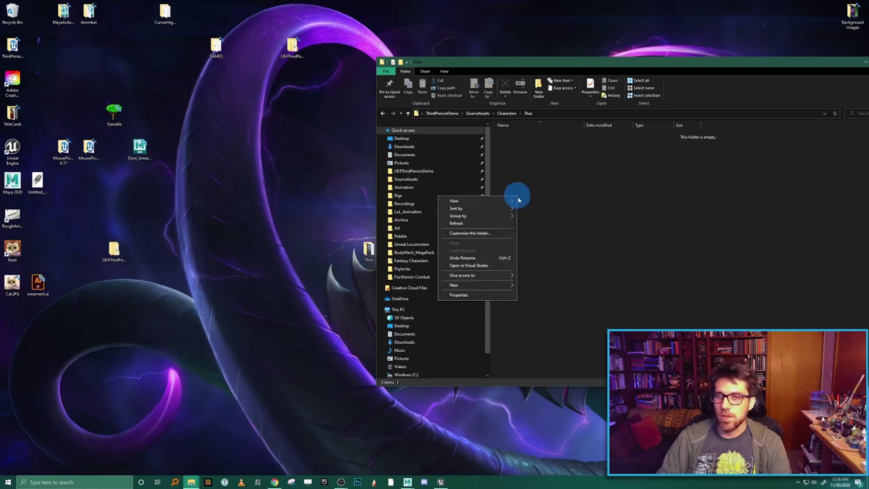
{"action": "left_click", "coordinate": [524, 286]}
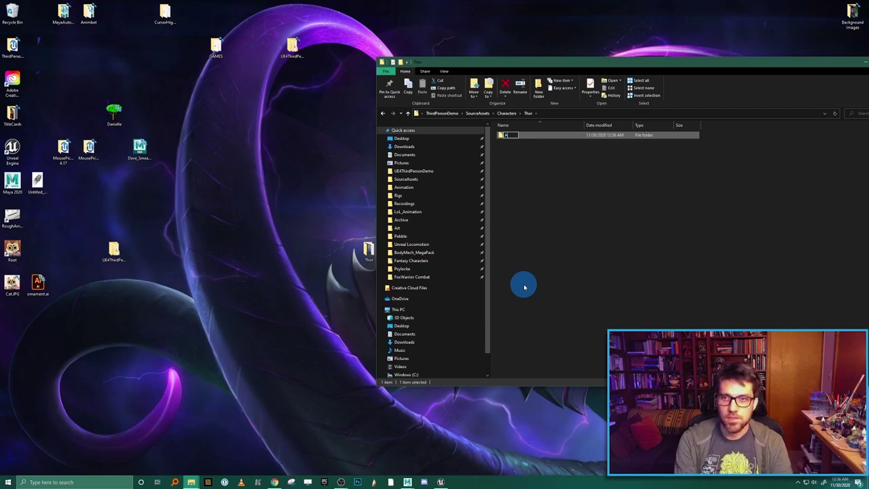
{"action": "type", "text": "ANIMS"}
{"action": "key", "text": "Return"}
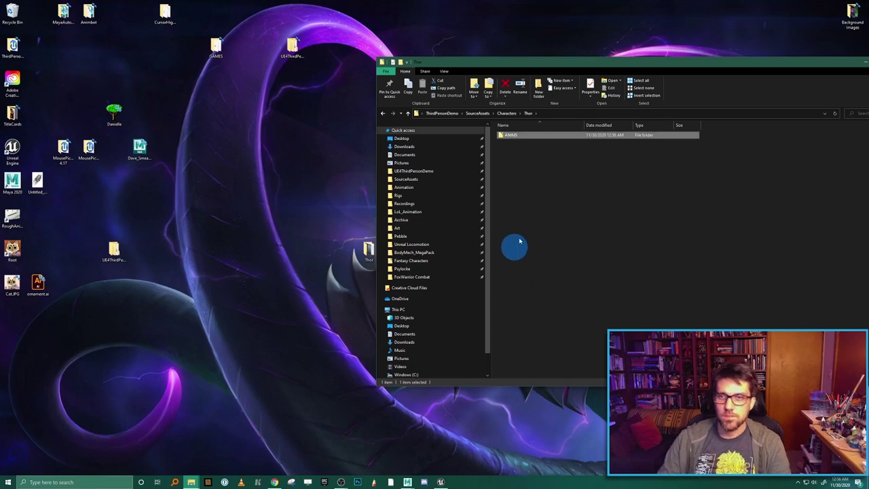
Create a folder named RIGS inside the Thor folder.
{"action": "left_click", "coordinate": [525, 217]}
{"action": "right_click", "coordinate": [526, 219]}
{"action": "mouse_move", "coordinate": [513, 311]}
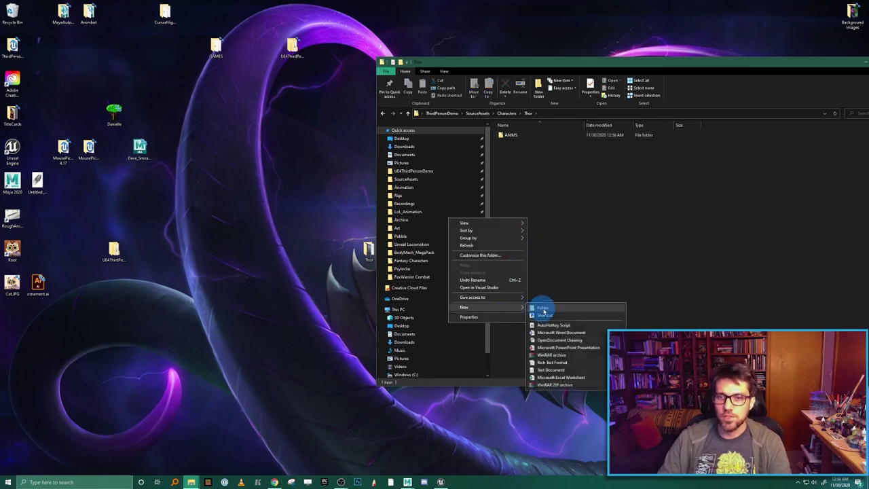
{"action": "left_click", "coordinate": [547, 310]}
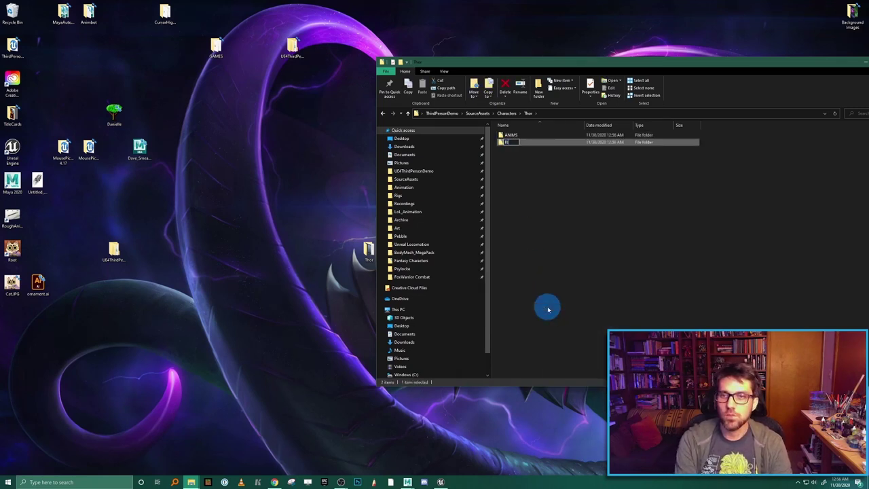
{"action": "key", "text": "Return"}
Create a folder named TEXTURES beside the RIGS folder inside the Thor folder.
{"action": "left_click", "coordinate": [545, 196]}
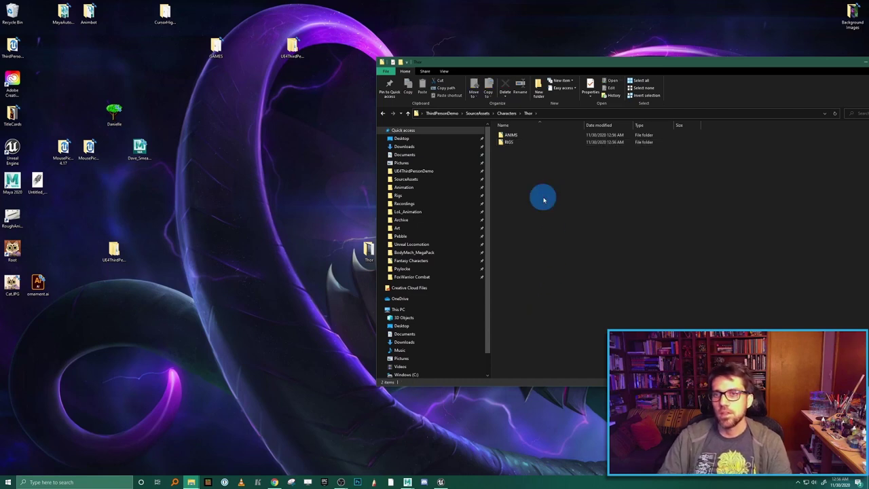
{"action": "right_click", "coordinate": [543, 197]}
{"action": "mouse_move", "coordinate": [531, 285]}
{"action": "left_click", "coordinate": [559, 285]}
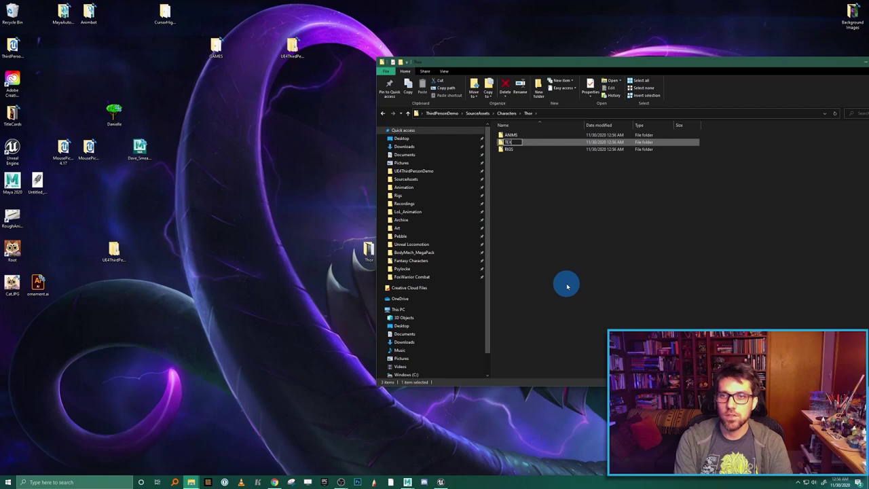
{"action": "key", "text": "Return"}
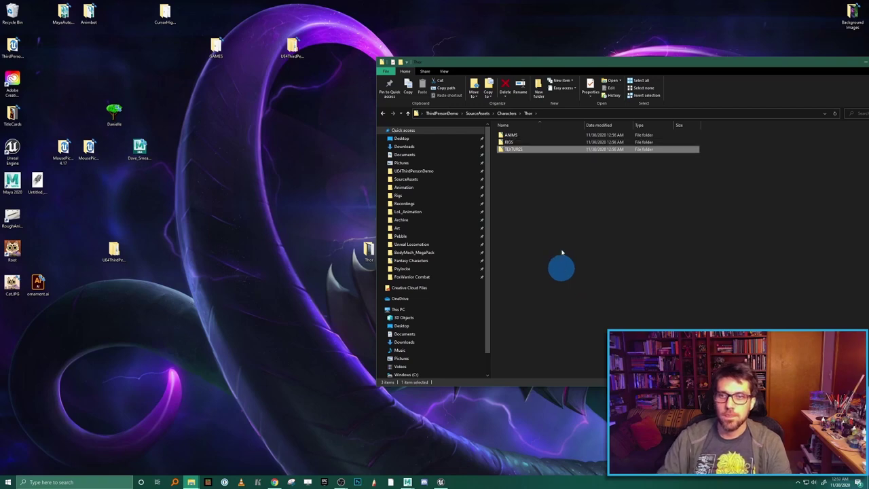
Open the desktop Thor folder in a window beside the project folder and go into its scenes folder.
{"action": "left_click_drag", "start_coordinate": [554, 63], "coordinate": [568, 56]}
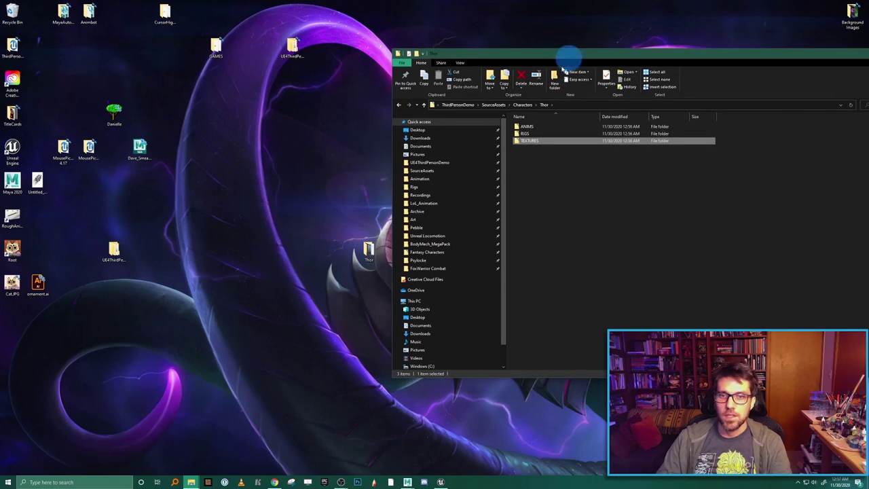
{"action": "double_click", "coordinate": [366, 250]}
{"action": "left_click_drag", "start_coordinate": [649, 66], "coordinate": [341, 68]}
{"action": "left_click_drag", "start_coordinate": [618, 192], "coordinate": [453, 197]}
{"action": "double_click", "coordinate": [226, 148]}
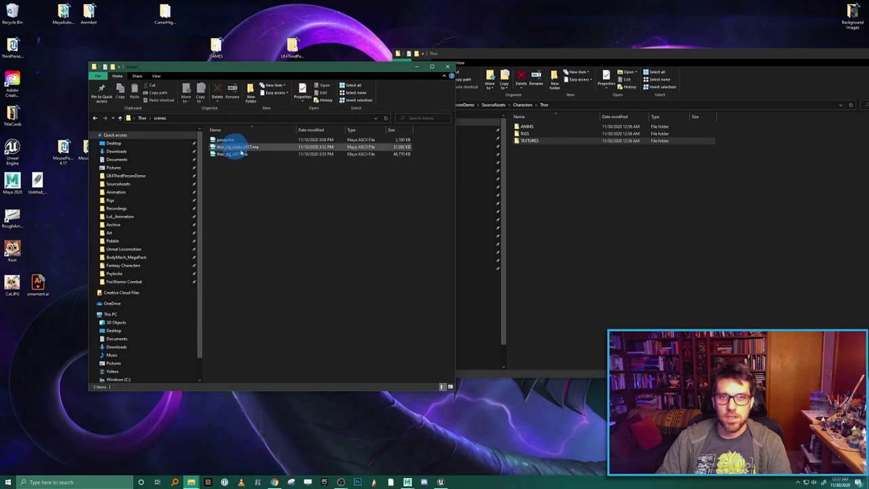
Rename thor_rig_v017.ma to thor_rig.ma and move it into the project's RIGS folder.
{"action": "left_click", "coordinate": [529, 135]}
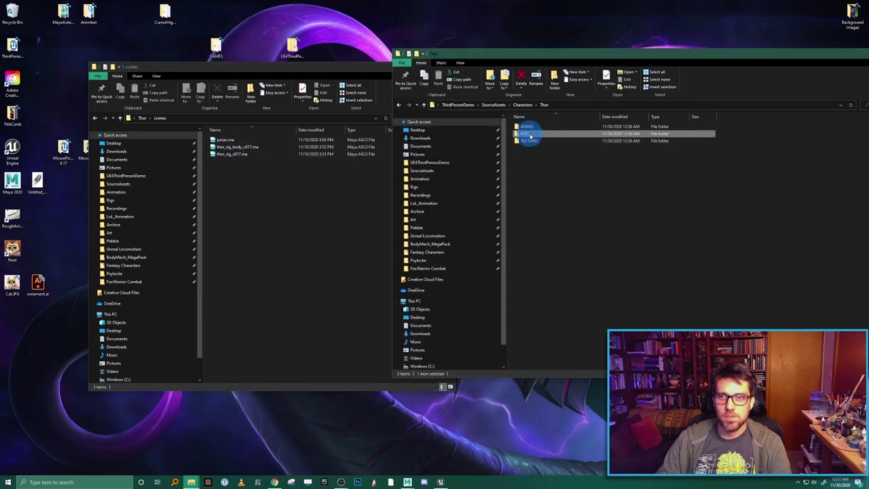
{"action": "double_click", "coordinate": [528, 135]}
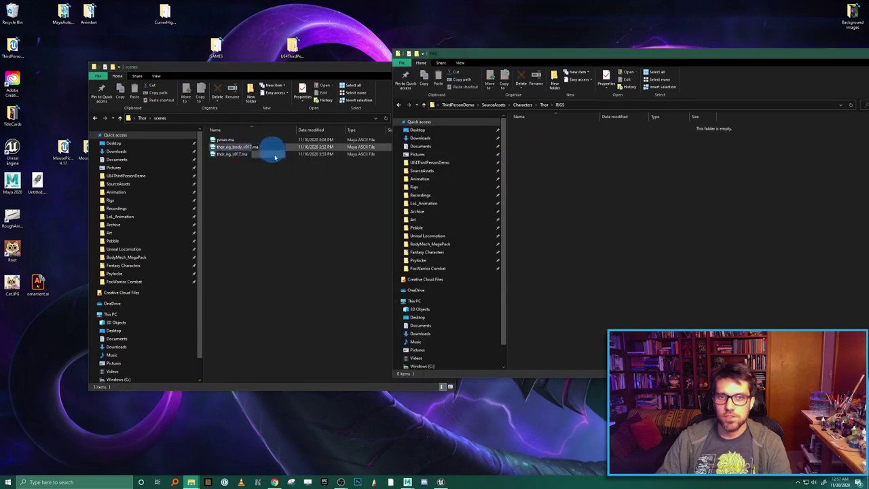
{"action": "left_click", "coordinate": [237, 155]}
{"action": "left_click", "coordinate": [238, 155]}
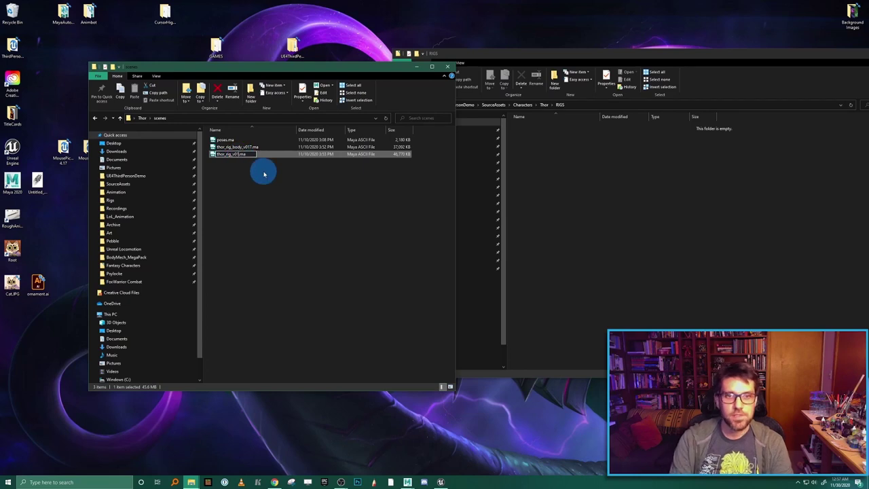
{"action": "key", "text": "Return"}
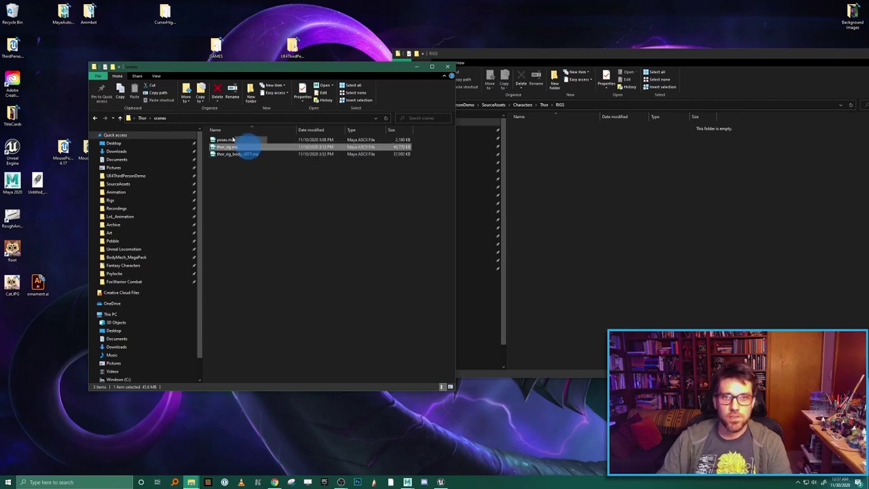
{"action": "left_click_drag", "start_coordinate": [224, 146], "coordinate": [629, 203]}
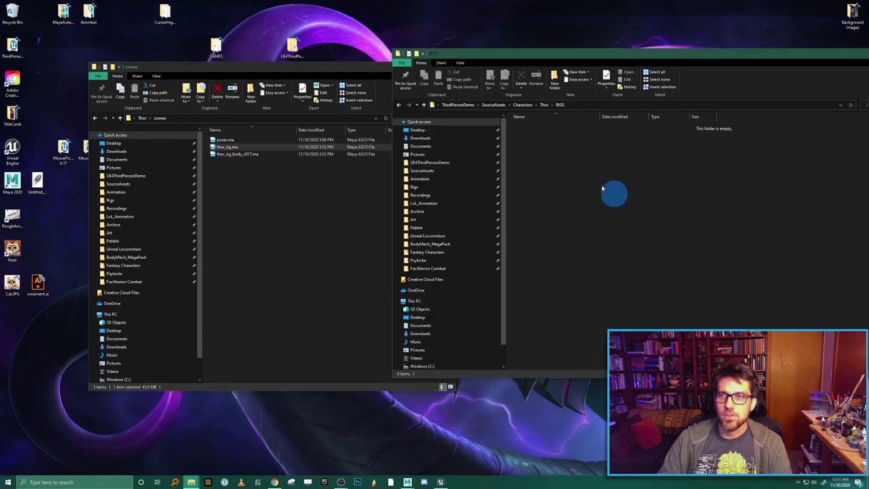
Move all the texture files from the source Thor sourceimages folder into the project's TEXTURES folder.
{"action": "left_click", "coordinate": [544, 107]}
{"action": "left_click", "coordinate": [224, 184]}
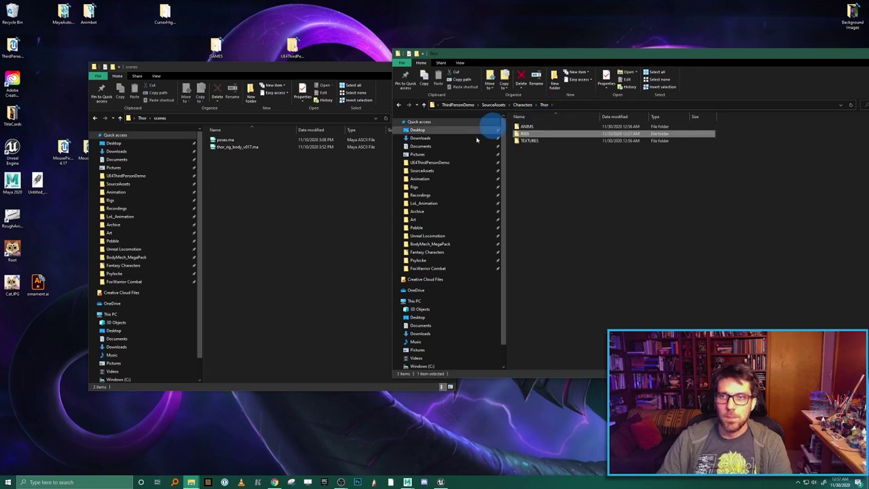
{"action": "key", "text": "alt+Up"}
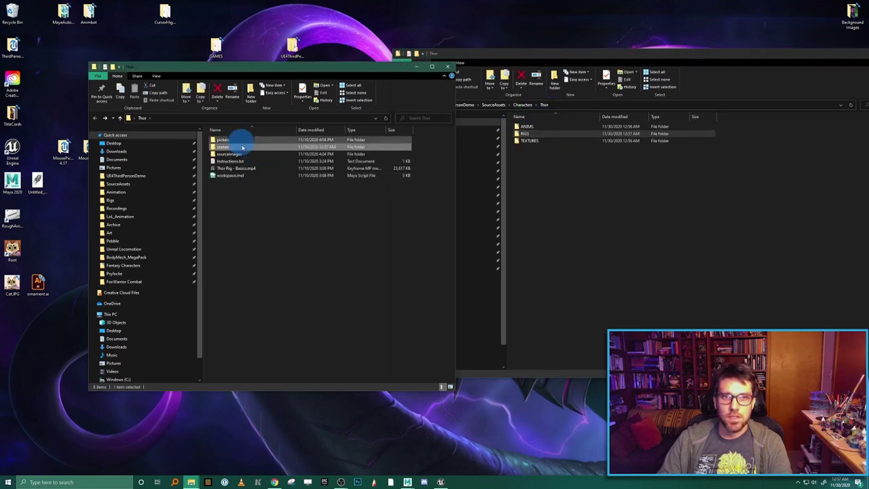
{"action": "double_click", "coordinate": [234, 154]}
{"action": "left_click", "coordinate": [252, 139]}
{"action": "scroll", "coordinate": [291, 169], "scroll_direction": "down", "scroll_amount": 7}
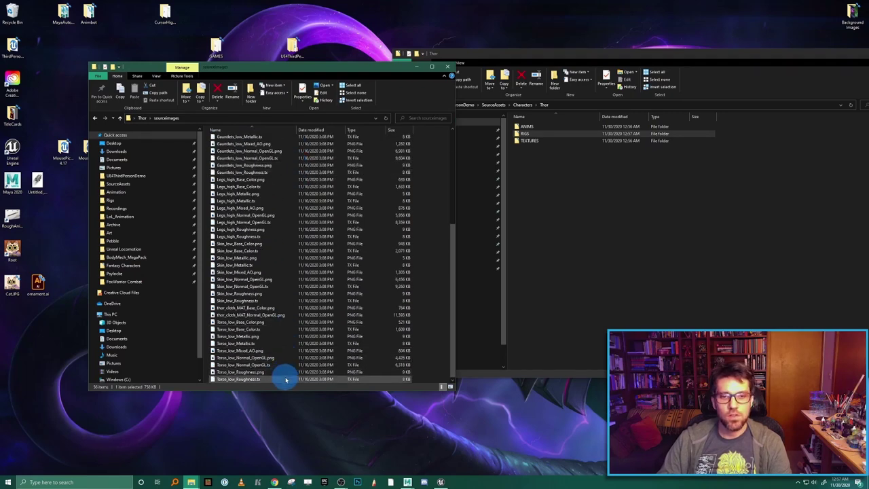
{"action": "left_click", "coordinate": [285, 377], "text": "shift"}
{"action": "scroll", "coordinate": [292, 331], "scroll_direction": "up", "scroll_amount": 7}
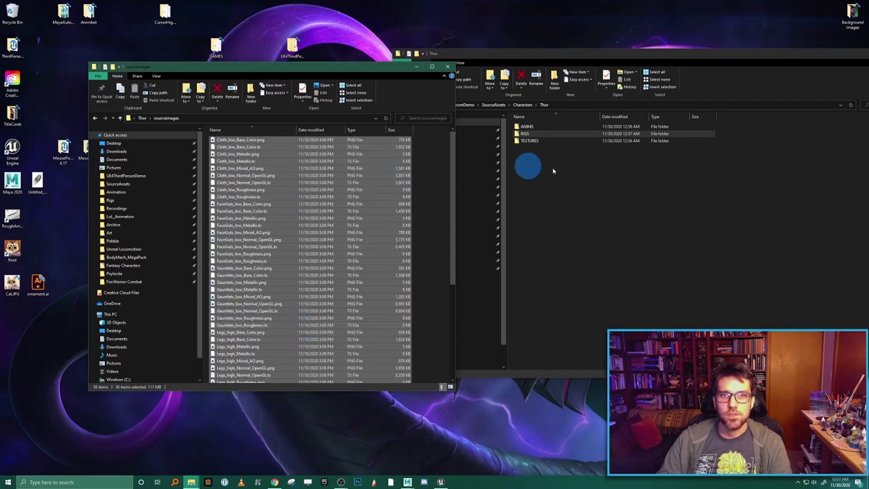
{"action": "double_click", "coordinate": [533, 141]}
{"action": "left_click_drag", "start_coordinate": [352, 184], "coordinate": [569, 192]}
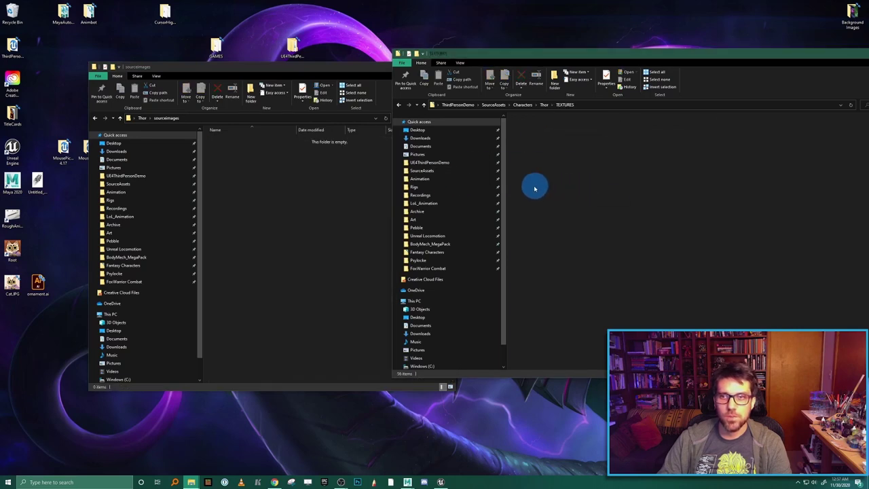
Check the source scenes folder, close that window, and open the project's RIGS folder.
{"action": "left_click", "coordinate": [315, 186]}
{"action": "key", "text": "alt+Up"}
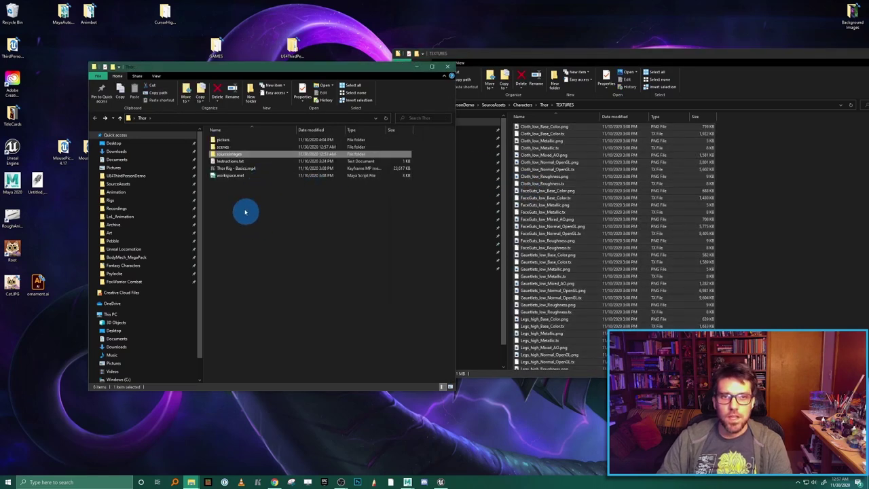
{"action": "double_click", "coordinate": [227, 146]}
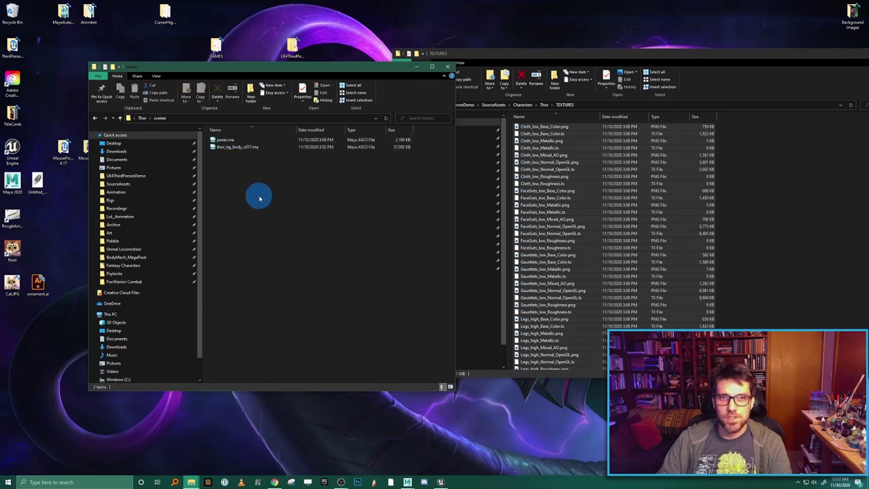
{"action": "key", "text": "alt+Up"}
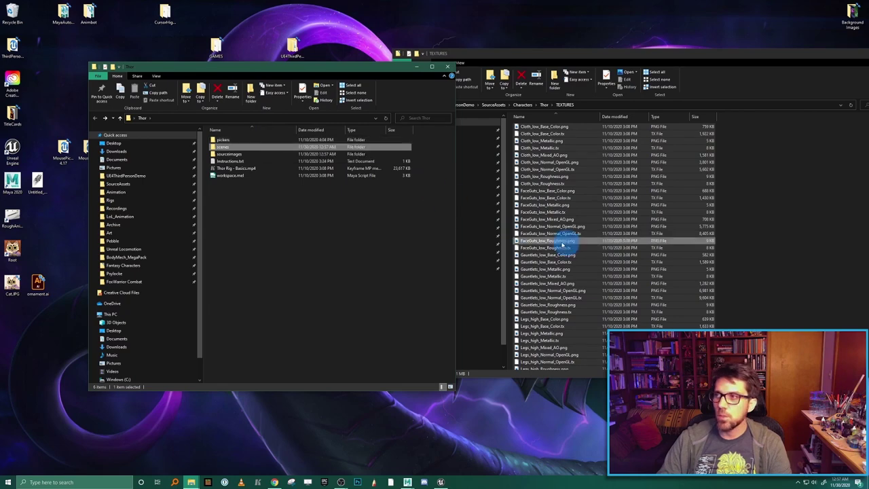
{"action": "left_click", "coordinate": [447, 66]}
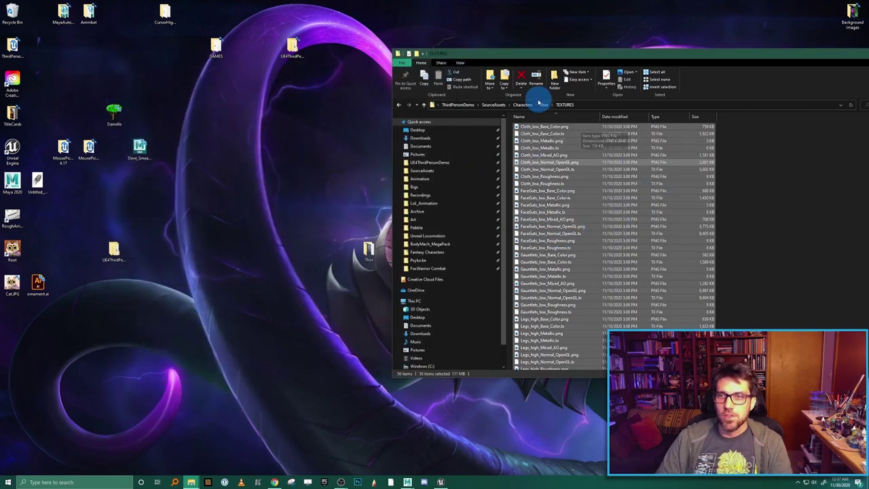
{"action": "left_click", "coordinate": [545, 106]}
{"action": "double_click", "coordinate": [527, 140]}
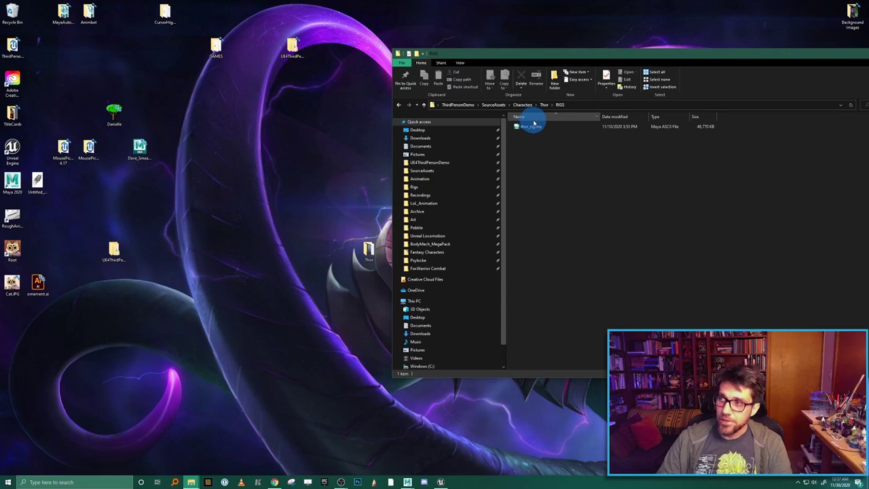
Switch to Maya and browse for a scene to open in the desktop ThirdPersonDemo project's SourceAssets\Characters folder.
{"action": "left_click", "coordinate": [408, 482]}
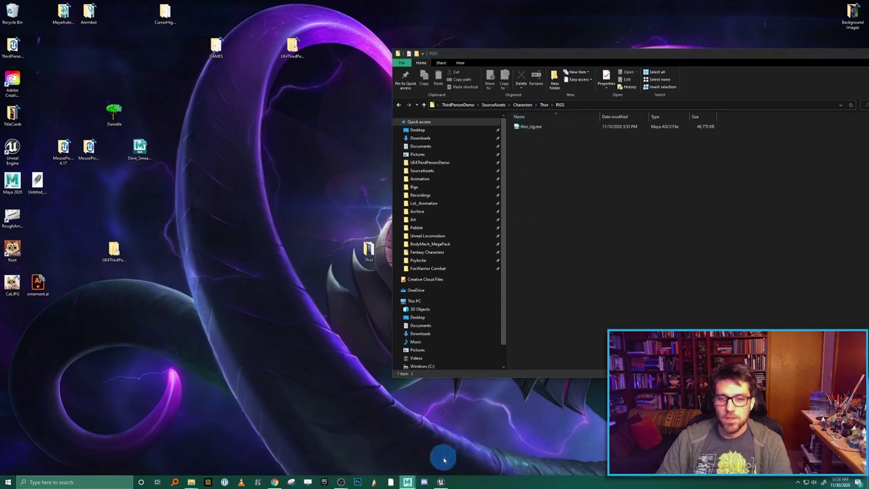
{"action": "left_click", "coordinate": [445, 451]}
{"action": "left_click", "coordinate": [6, 11]}
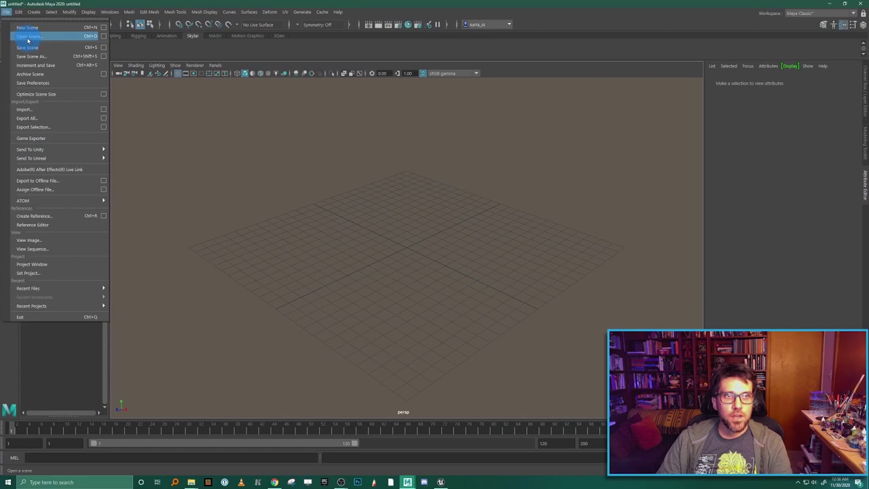
{"action": "left_click", "coordinate": [27, 34]}
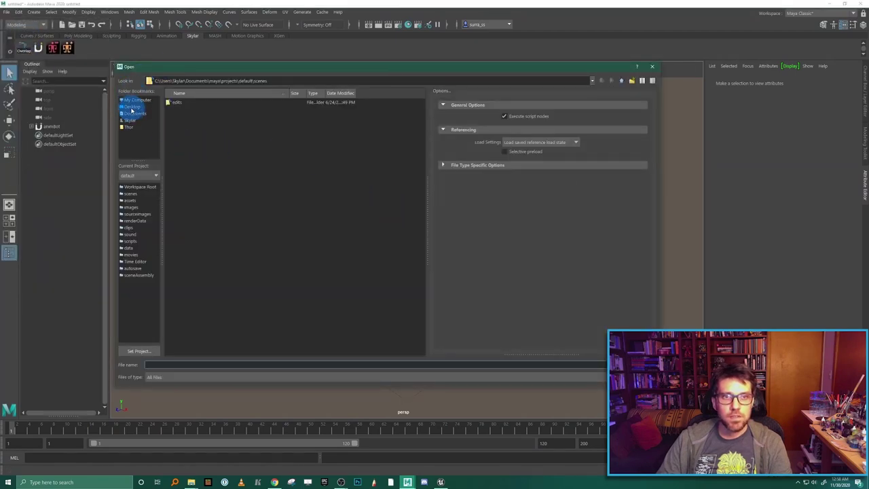
{"action": "left_click", "coordinate": [133, 107]}
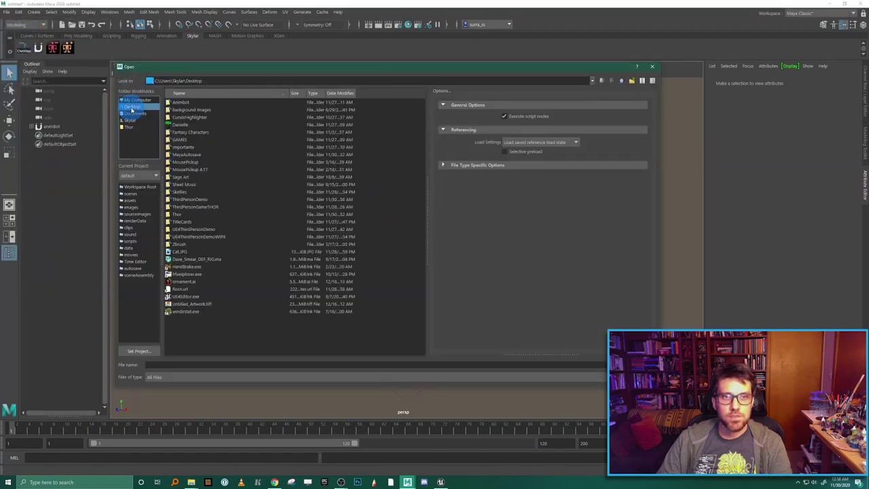
{"action": "double_click", "coordinate": [198, 199]}
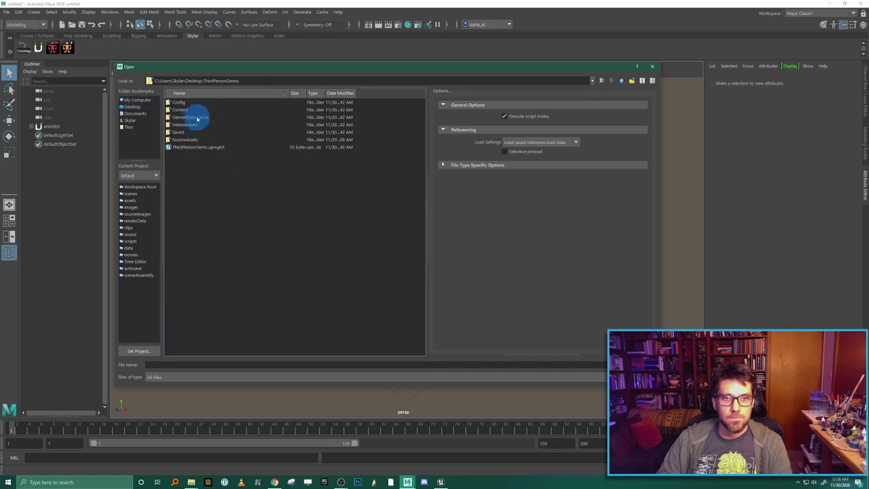
{"action": "double_click", "coordinate": [180, 140]}
{"action": "double_click", "coordinate": [178, 102]}
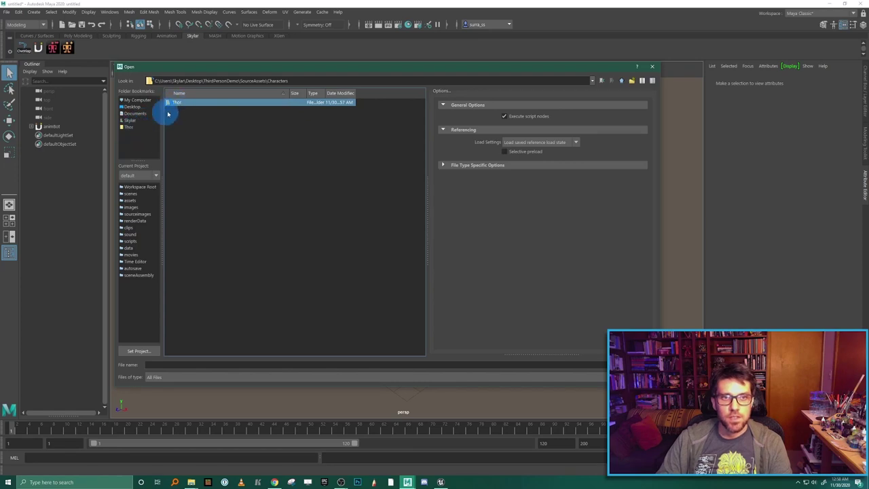
Remove the existing Thor folder bookmark from the scene-opening dialog.
{"action": "left_click", "coordinate": [128, 128]}
{"action": "right_click", "coordinate": [135, 128]}
{"action": "left_click", "coordinate": [141, 135]}
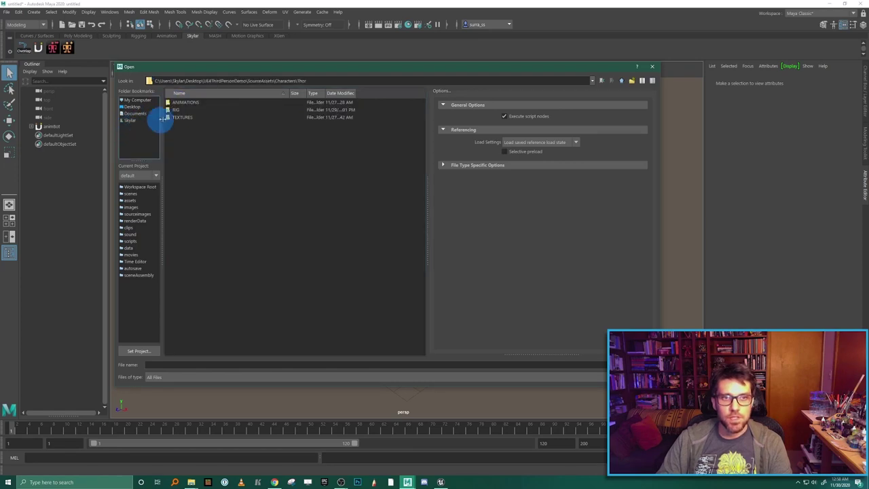
Bookmark the Thor folder from UE4ThirdPersonDemo\SourceAssets\Characters and open it through the bookmark.
{"action": "left_click", "coordinate": [266, 94]}
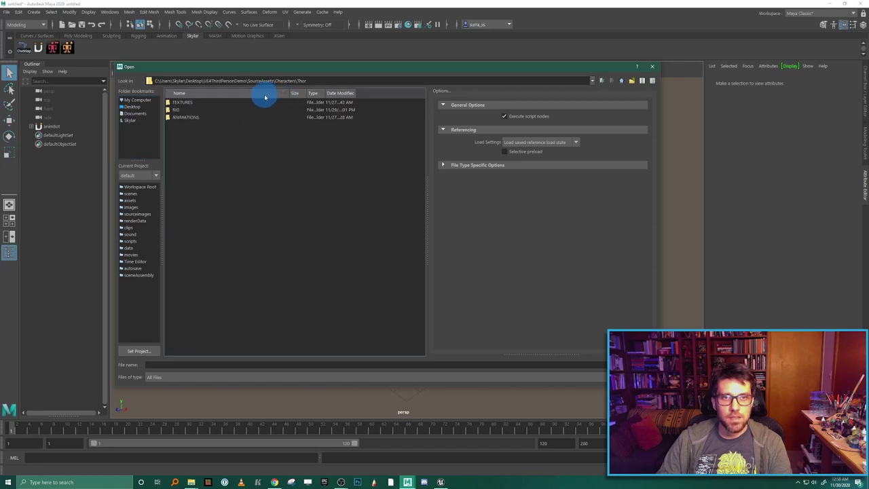
{"action": "left_click", "coordinate": [620, 80]}
{"action": "left_click_drag", "start_coordinate": [176, 101], "coordinate": [130, 126]}
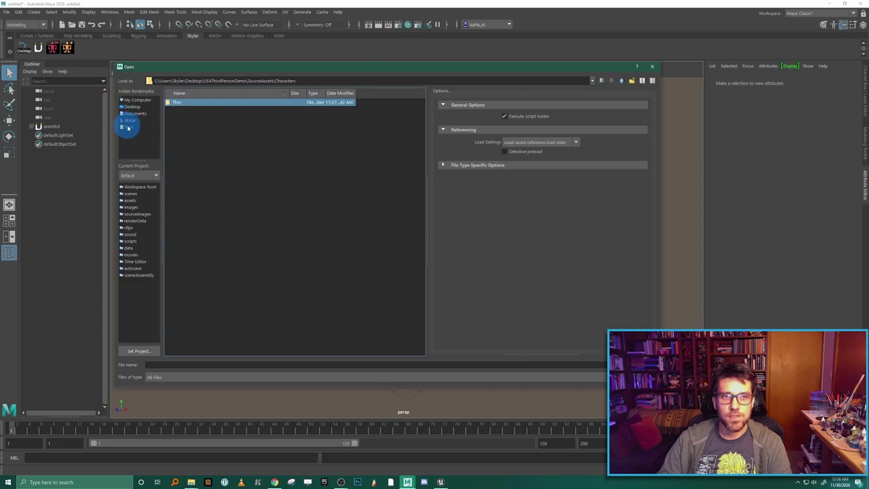
{"action": "left_click", "coordinate": [128, 128]}
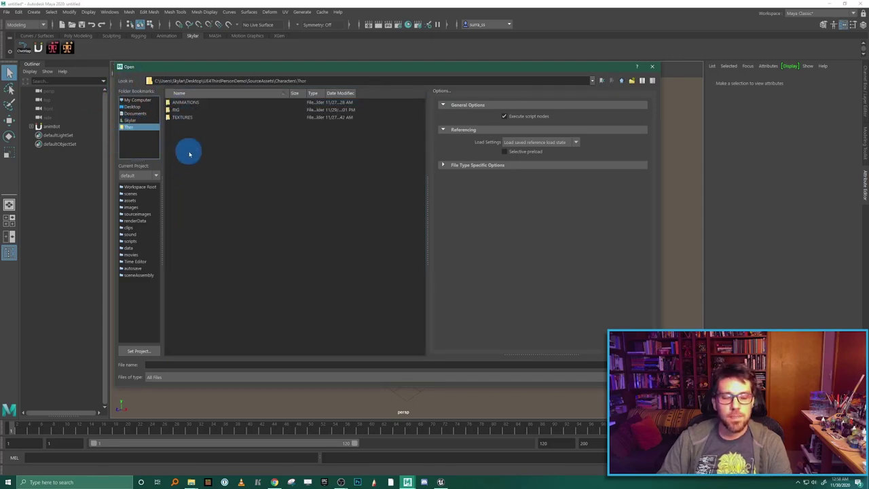
Check the RIG folder inside the bookmarked Thor directory of UE4ThirdPersonDemo.
{"action": "double_click", "coordinate": [180, 109]}
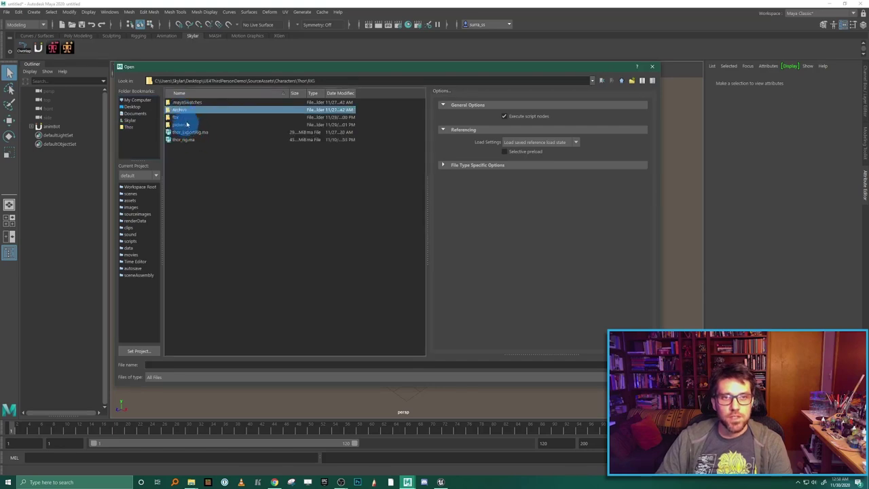
{"action": "left_click", "coordinate": [129, 127]}
{"action": "double_click", "coordinate": [175, 110]}
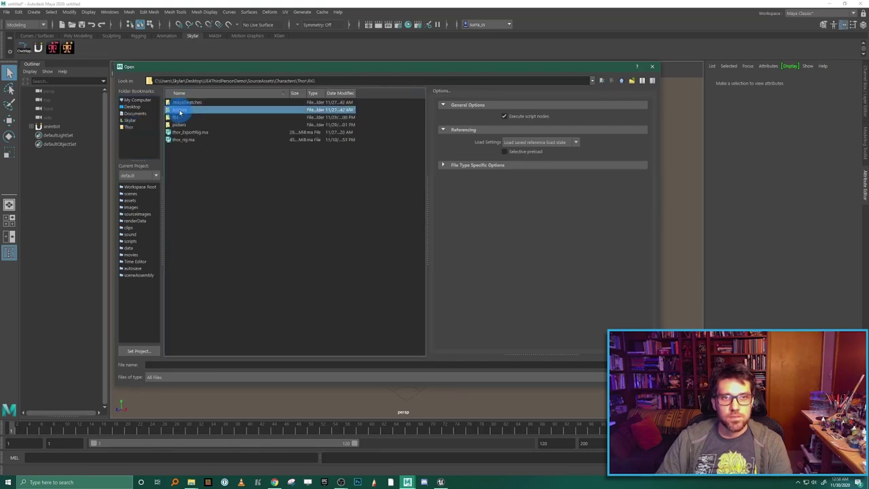
Go back up to the Desktop and browse to the ThirdPersonDemo\SourceAssets\Characters\Thor folder.
{"action": "left_click", "coordinate": [623, 82]}
{"action": "left_click", "coordinate": [623, 82]}
{"action": "left_click", "coordinate": [623, 82]}
{"action": "left_click", "coordinate": [623, 82]}
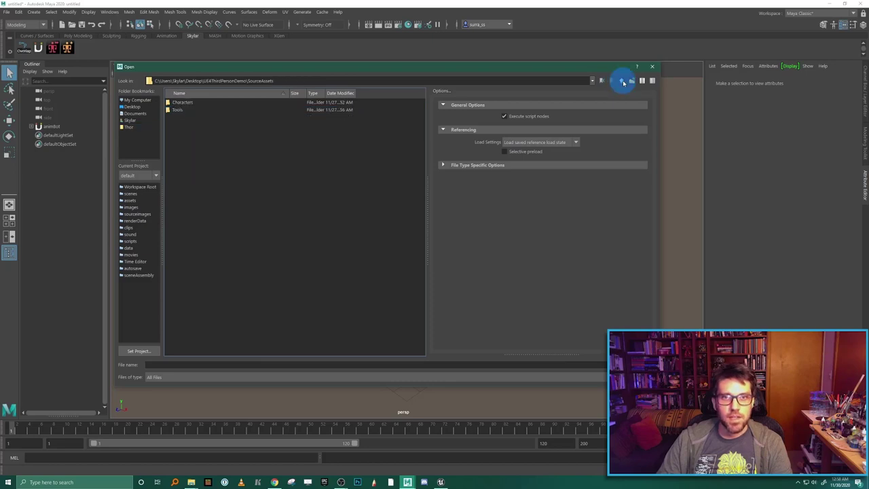
{"action": "left_click", "coordinate": [623, 82]}
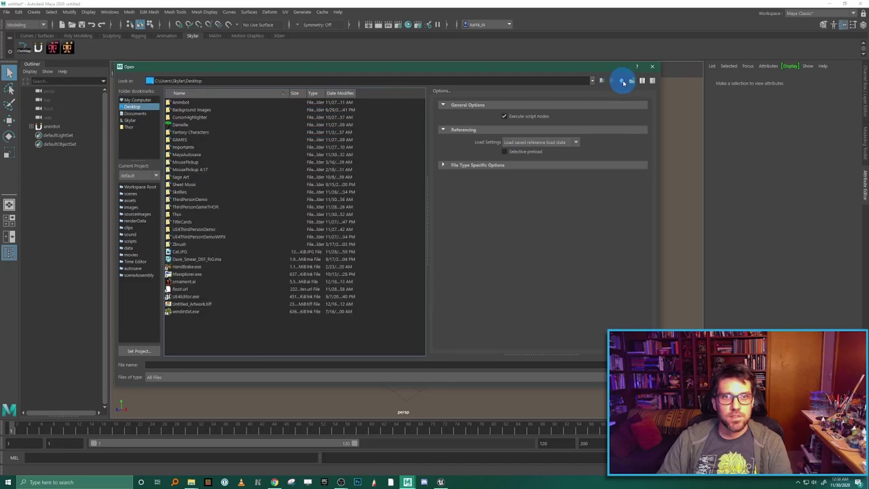
{"action": "double_click", "coordinate": [200, 199]}
{"action": "double_click", "coordinate": [190, 142]}
{"action": "double_click", "coordinate": [190, 102]}
{"action": "double_click", "coordinate": [190, 101]}
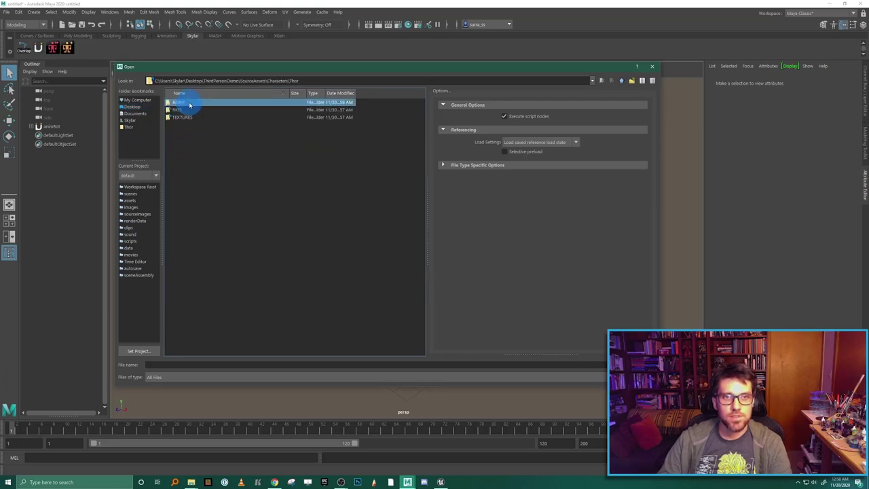
Open thor_rig.ma from the Thor RIGS folder and dismiss the file-reading message.
{"action": "left_click", "coordinate": [190, 110]}
{"action": "double_click", "coordinate": [189, 112]}
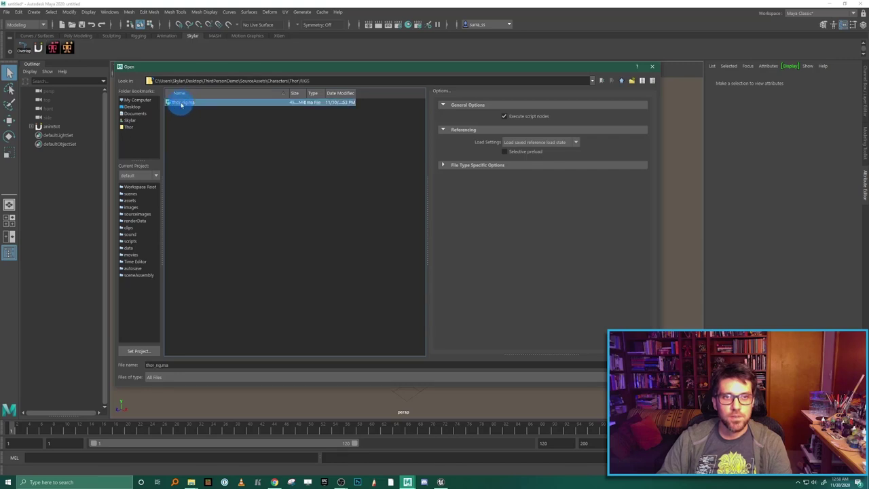
{"action": "double_click", "coordinate": [181, 102]}
{"action": "left_click", "coordinate": [442, 243]}
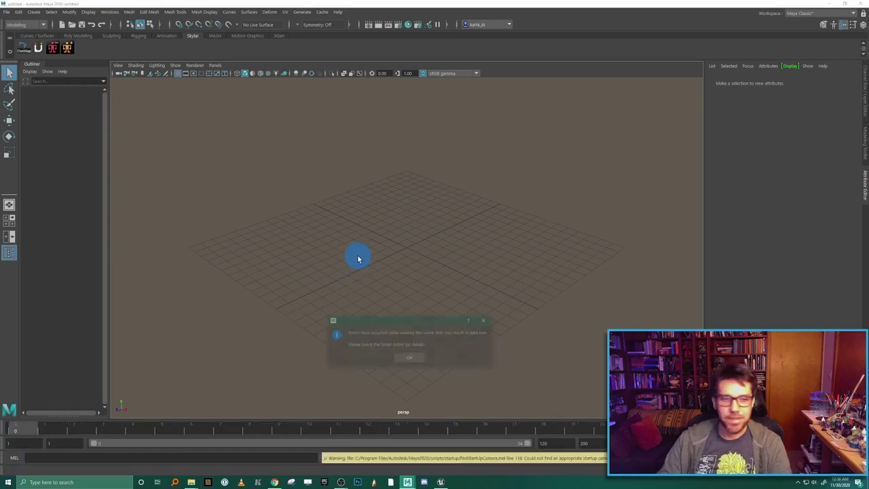
{"action": "left_click", "coordinate": [407, 356]}
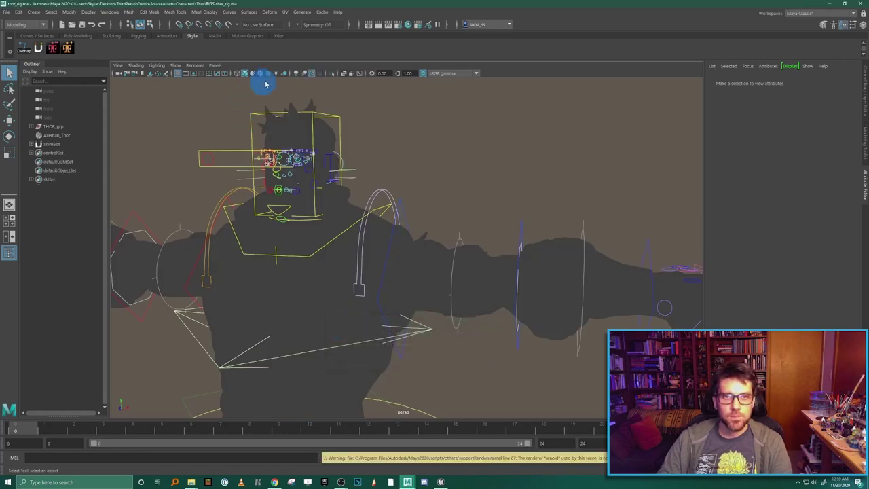
Shade the full-body Thor model in the viewport with the default material.
{"action": "left_click", "coordinate": [267, 74]}
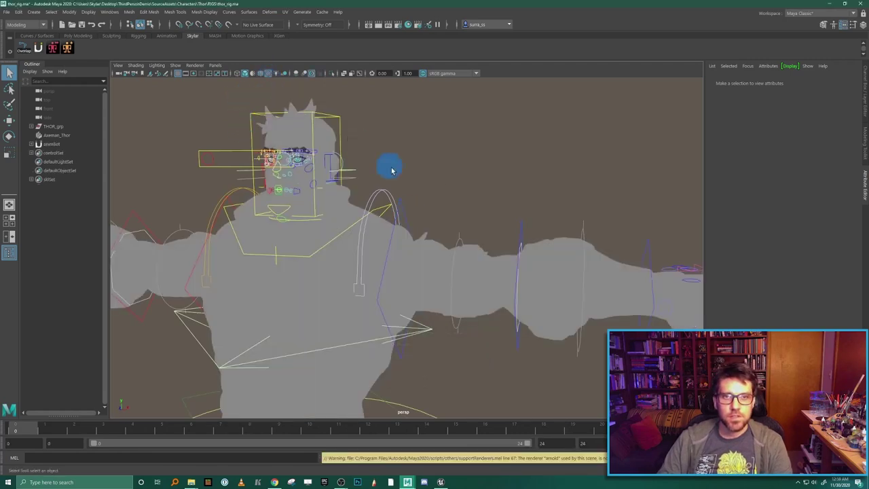
{"action": "scroll", "coordinate": [384, 159], "scroll_direction": "down", "scroll_amount": 5}
{"action": "left_click", "coordinate": [277, 73]}
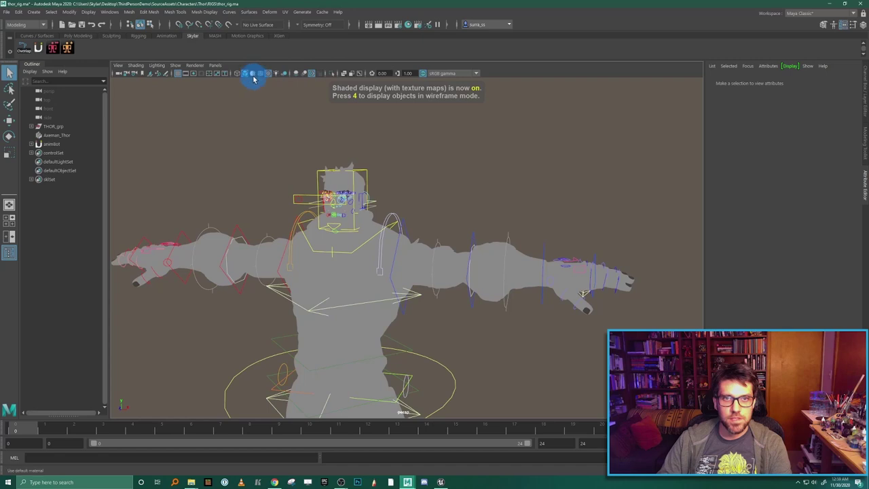
{"action": "left_click", "coordinate": [252, 73]}
{"action": "scroll", "coordinate": [412, 190], "scroll_direction": "down", "scroll_amount": 3}
{"action": "mouse_move", "coordinate": [412, 190]}
{"action": "left_mouse_down", "text": "alt"}
{"action": "mouse_move", "coordinate": [478, 317]}
{"action": "mouse_move", "coordinate": [486, 251]}
{"action": "mouse_move", "coordinate": [576, 249]}
{"action": "mouse_move", "coordinate": [482, 246]}
{"action": "mouse_move", "coordinate": [468, 270]}
{"action": "mouse_move", "coordinate": [469, 251]}
{"action": "left_mouse_up", "text": "alt"}
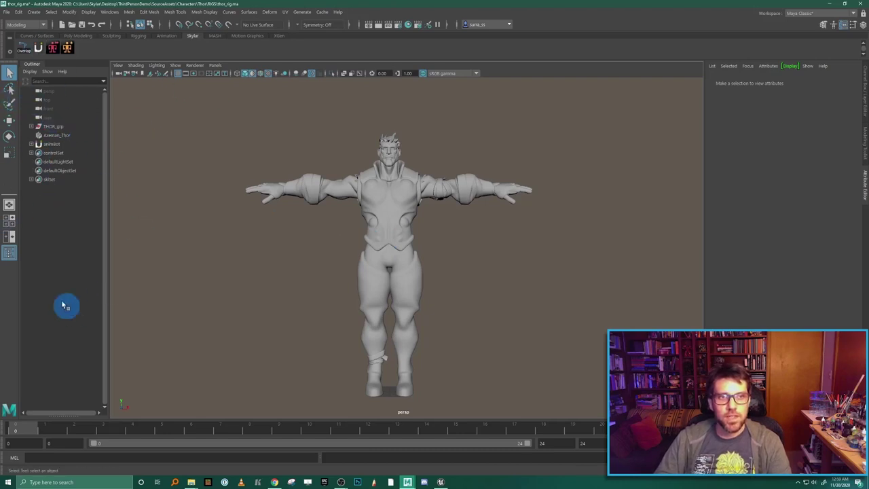
Bring up the Outliner and widen it.
{"action": "left_click", "coordinate": [113, 17]}
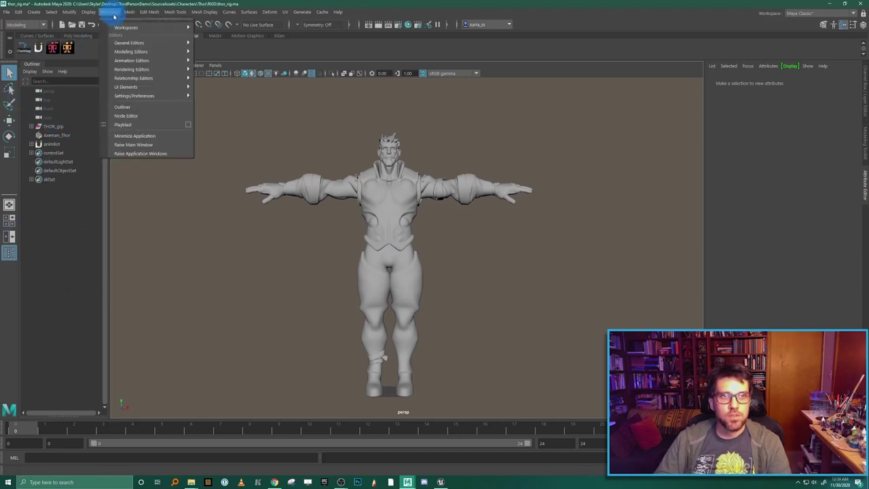
{"action": "left_click", "coordinate": [146, 105]}
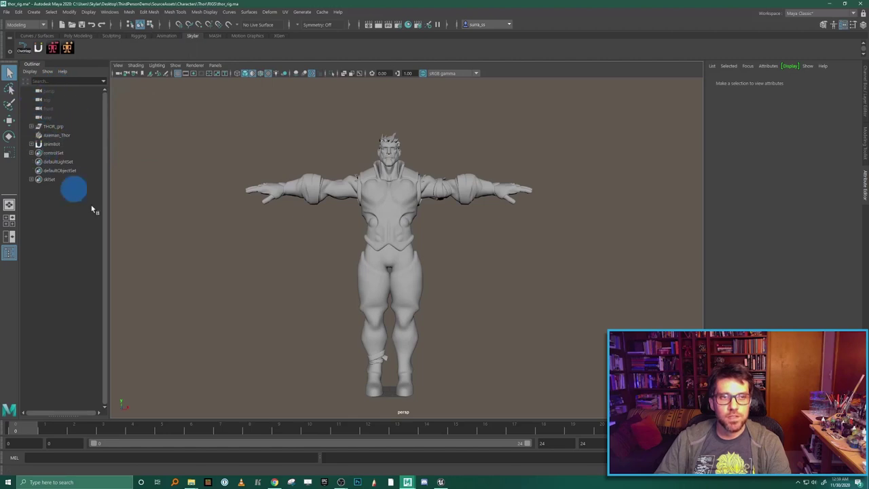
{"action": "left_click_drag", "start_coordinate": [110, 144], "coordinate": [162, 146]}
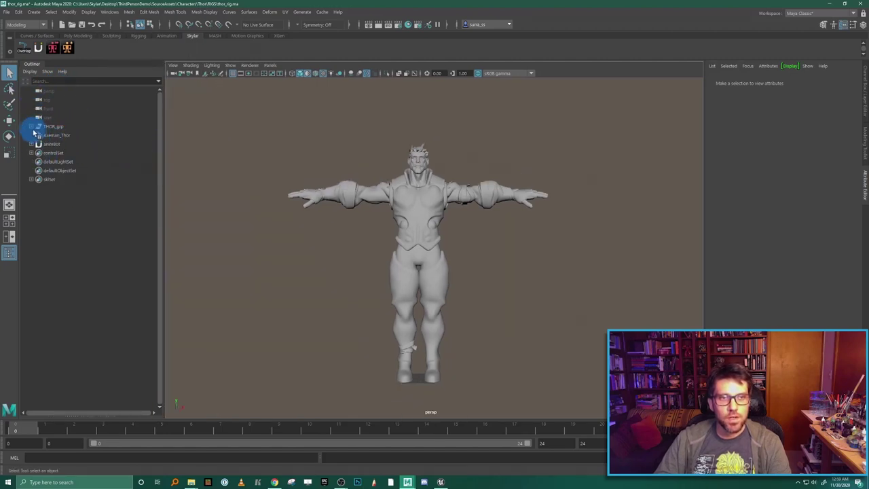
Unparent the root joint from bind_grp, under THOR_grp and export_grp, to the top level of the scene.
{"action": "left_click", "coordinate": [32, 127]}
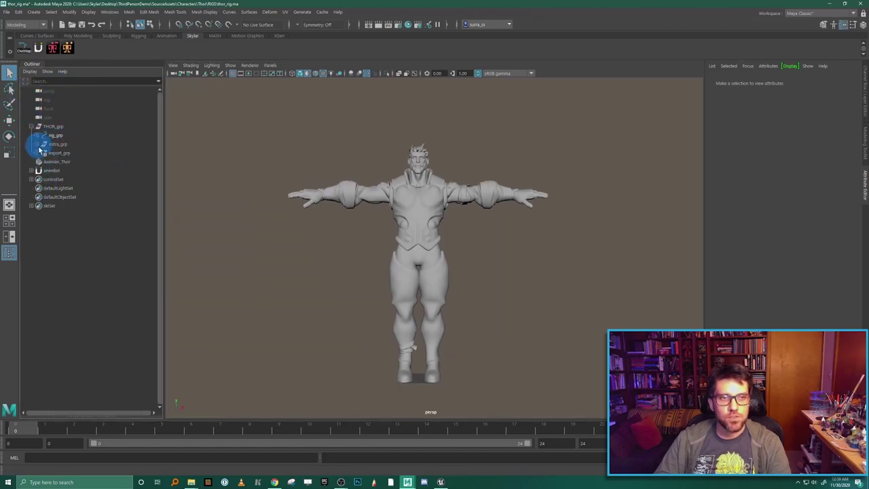
{"action": "left_click", "coordinate": [37, 154]}
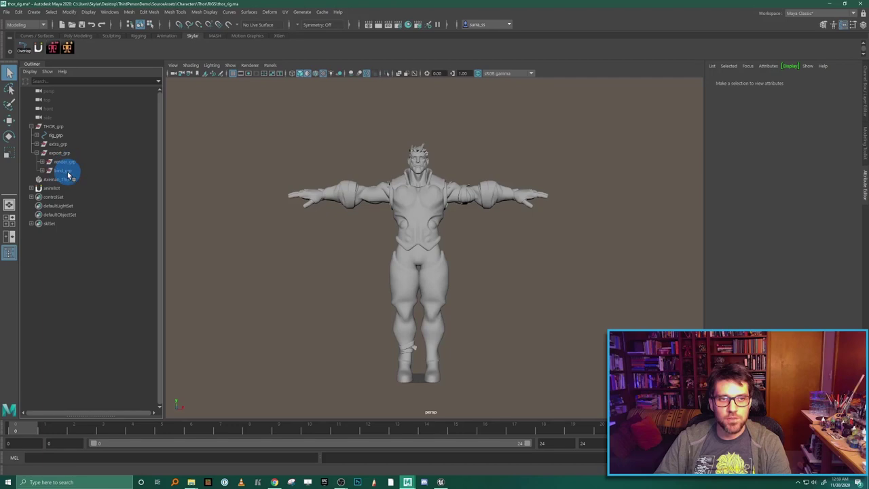
{"action": "left_click", "coordinate": [42, 171]}
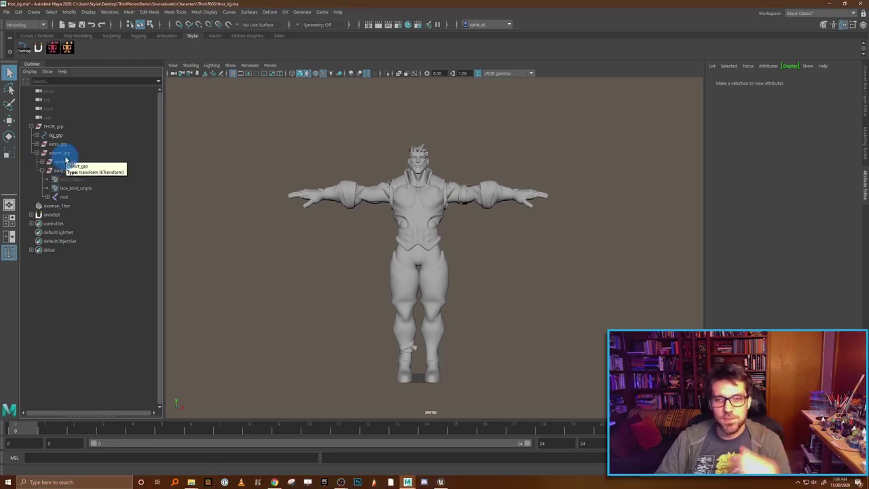
{"action": "left_click", "coordinate": [63, 196]}
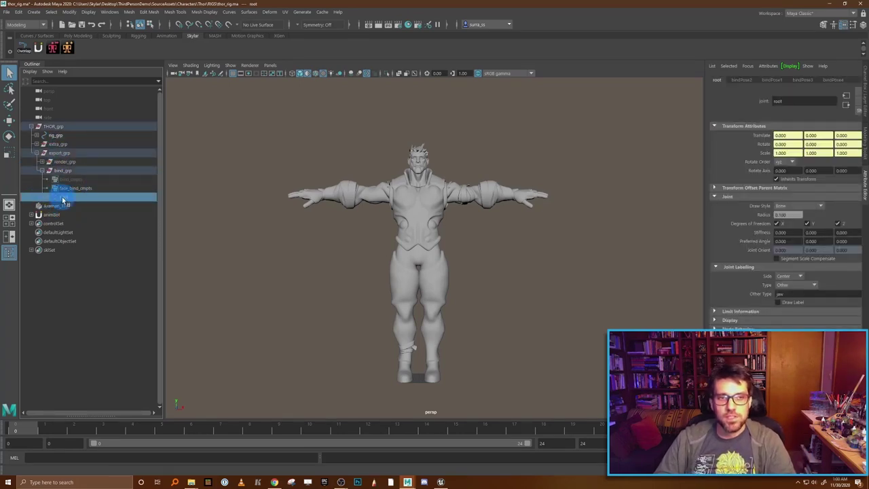
{"action": "left_click_drag", "start_coordinate": [63, 202], "coordinate": [56, 273]}
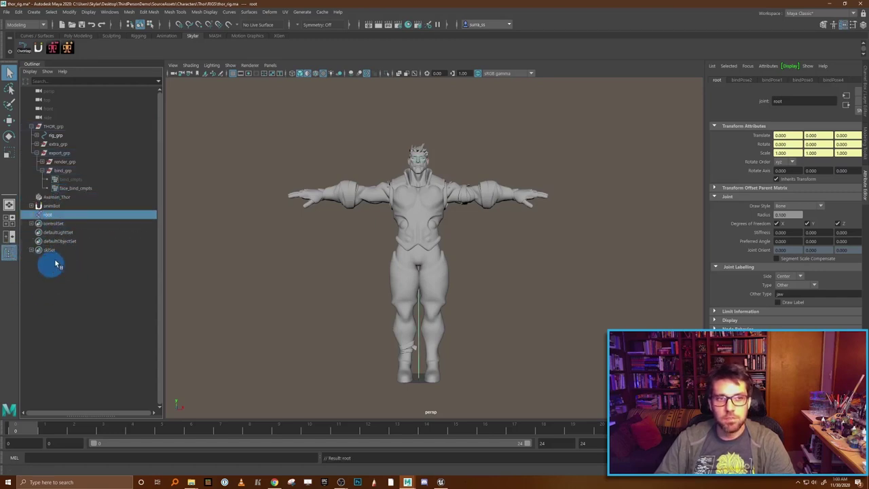
Unparent thor_geo_GRP from render_grp to the top level of the scene.
{"action": "left_click", "coordinate": [42, 162]}
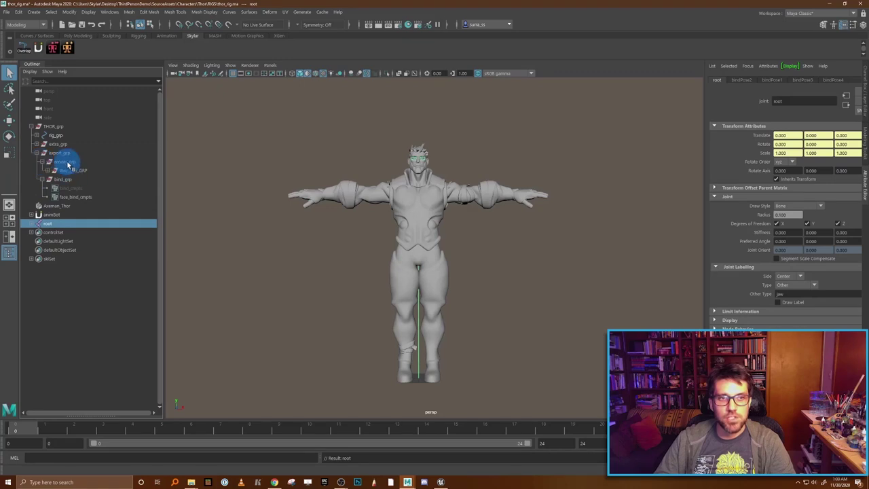
{"action": "left_click", "coordinate": [66, 163]}
{"action": "left_click", "coordinate": [73, 171]}
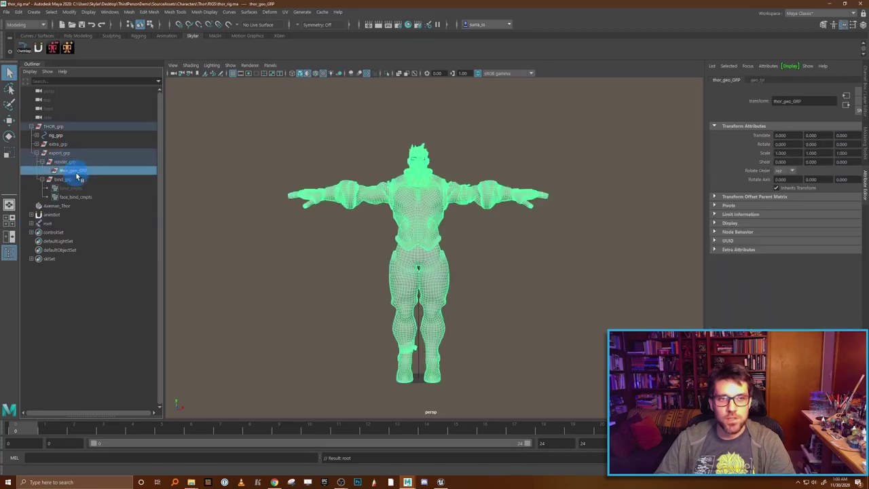
{"action": "left_click_drag", "start_coordinate": [80, 175], "coordinate": [68, 272]}
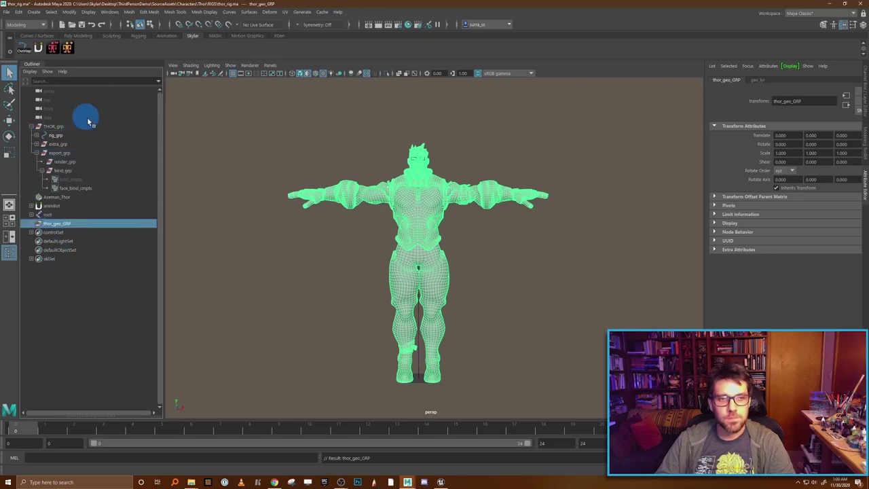
Delete THOR_grp, Axeman_Thor, the animBot node and the leftover skeleton sets, keeping only the root joint and thor_geo_GRP.
{"action": "left_click", "coordinate": [54, 126]}
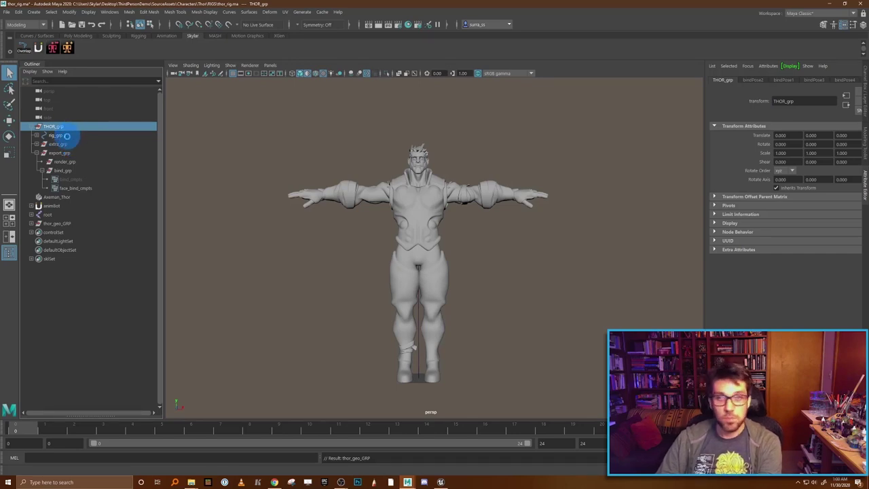
{"action": "key", "text": "Delete"}
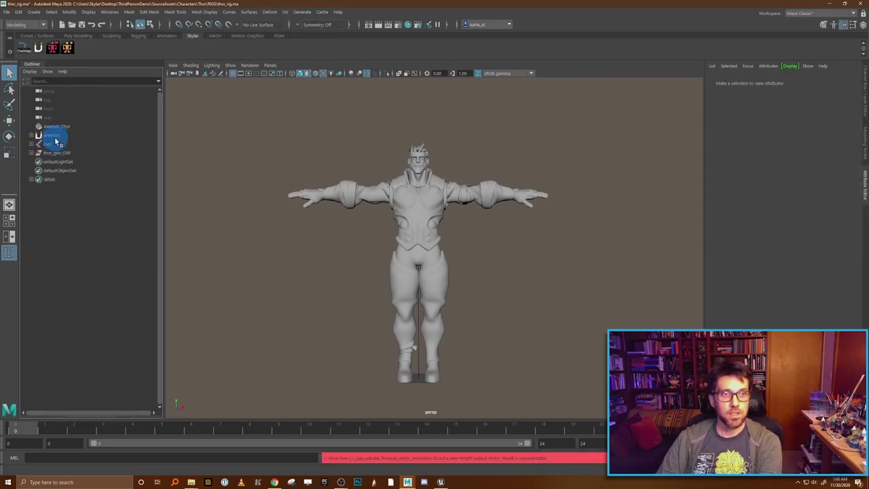
{"action": "left_click", "coordinate": [58, 134]}
{"action": "key", "text": "Delete"}
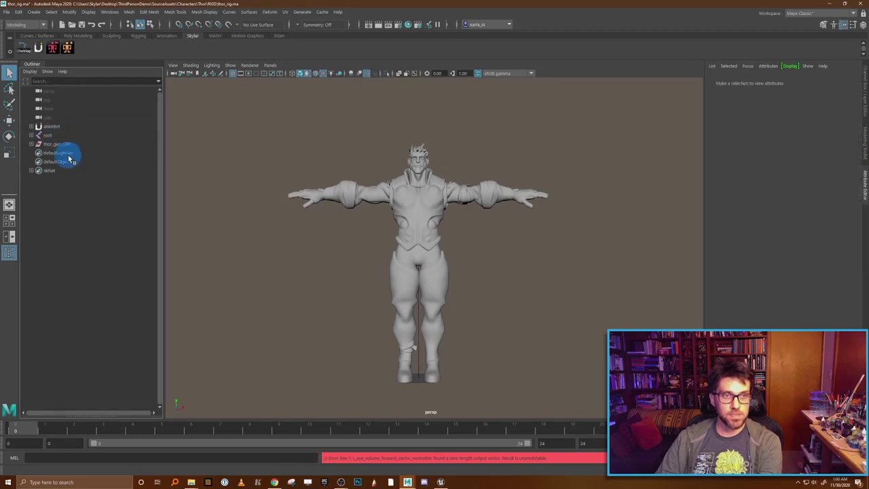
{"action": "left_click", "coordinate": [65, 170]}
{"action": "key", "text": "Delete"}
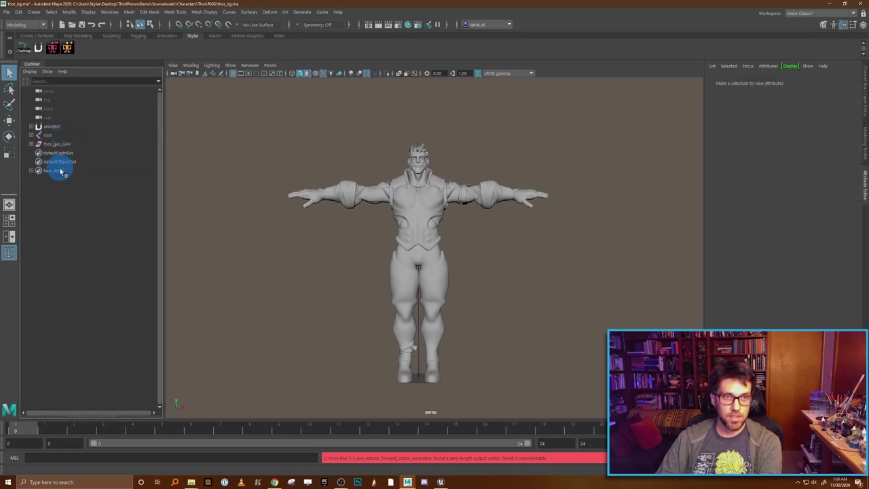
{"action": "left_click", "coordinate": [58, 127]}
{"action": "key", "text": "Delete"}
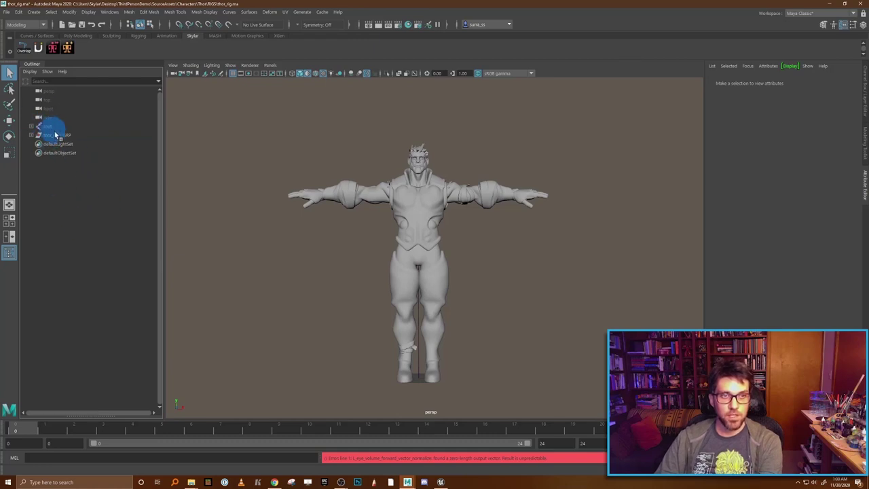
Save the scene as thor_ExportRig.ma in the Thor RIGS folder.
{"action": "left_click", "coordinate": [7, 14]}
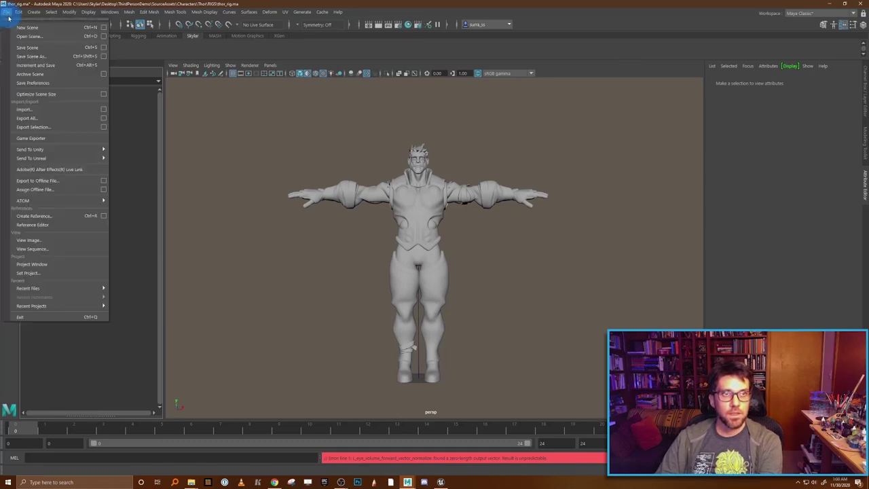
{"action": "left_click", "coordinate": [33, 57]}
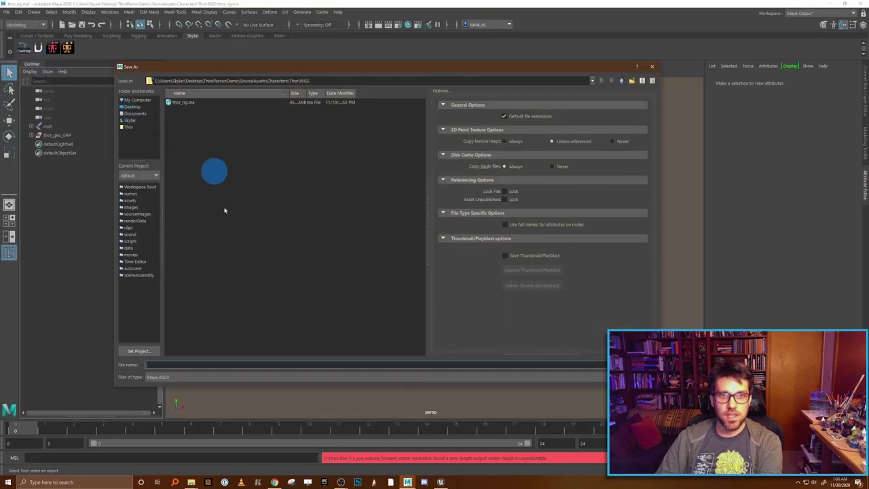
{"action": "left_click", "coordinate": [171, 101]}
{"action": "left_click", "coordinate": [155, 364]}
{"action": "left_click", "coordinate": [171, 365]}
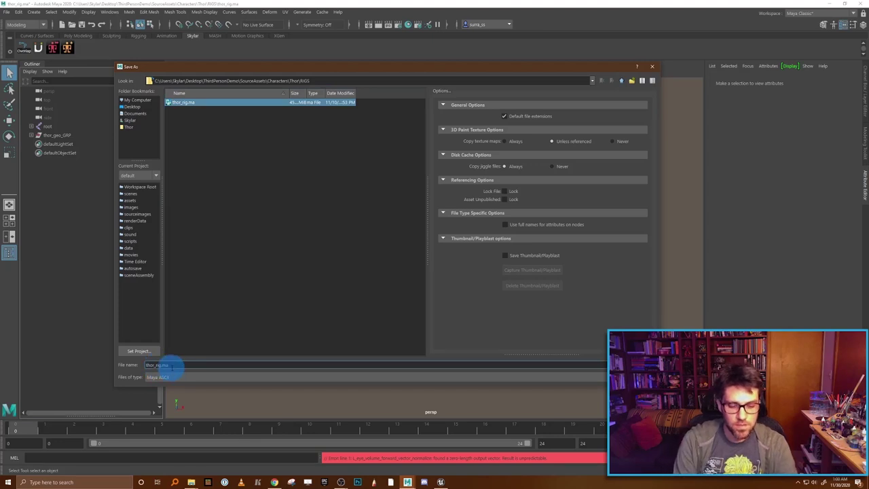
{"action": "key", "text": "BackSpace"}
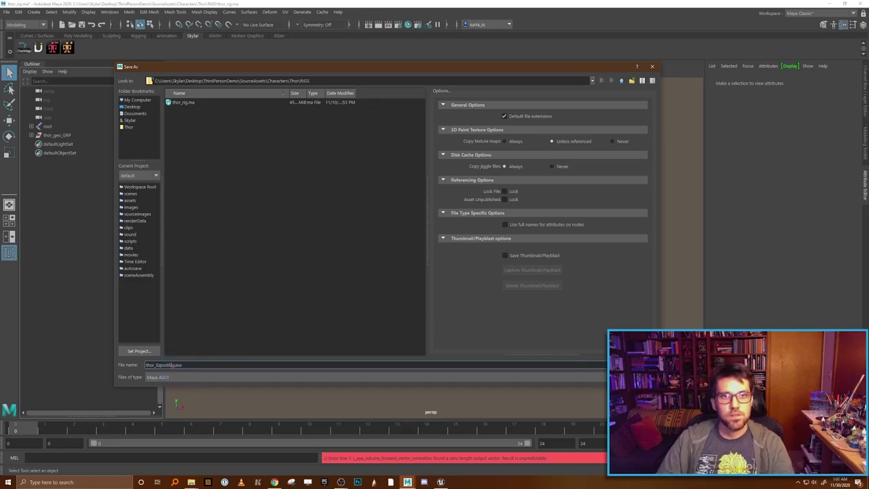
{"action": "left_click", "coordinate": [628, 365]}
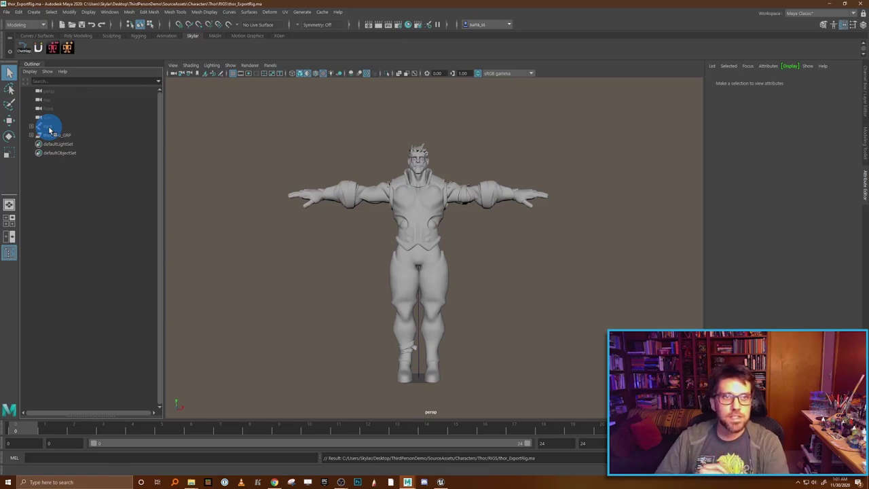
Select the root joint and thor_geo_GRP, and check the export selection options for the FBX export file type.
{"action": "left_click", "coordinate": [6, 12]}
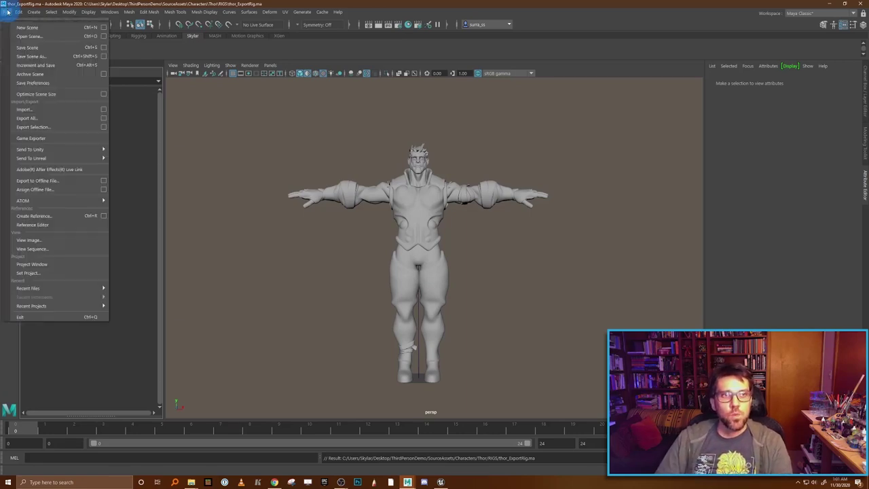
{"action": "left_click", "coordinate": [46, 82]}
{"action": "left_click_drag", "start_coordinate": [70, 128], "coordinate": [59, 136]}
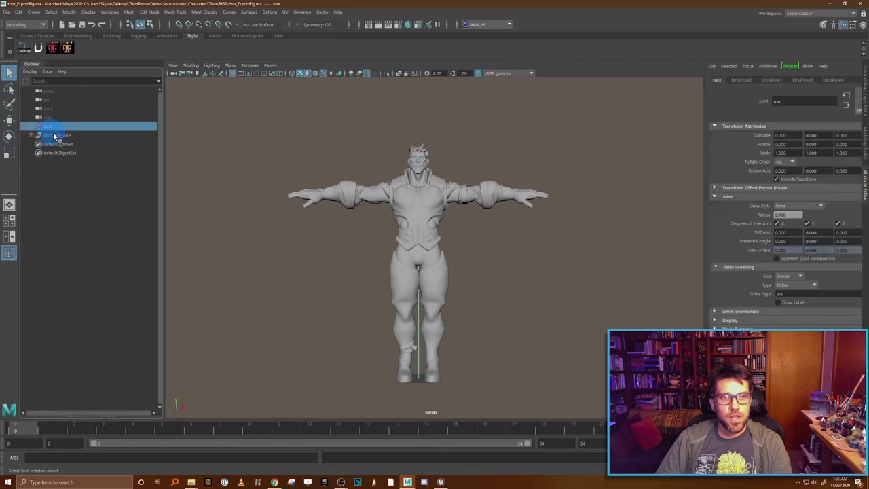
{"action": "left_click", "coordinate": [7, 11]}
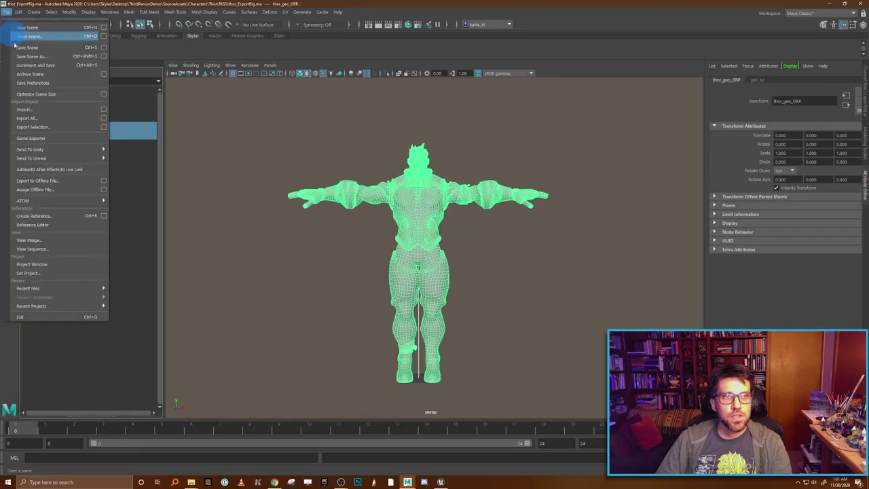
{"action": "left_click", "coordinate": [102, 127]}
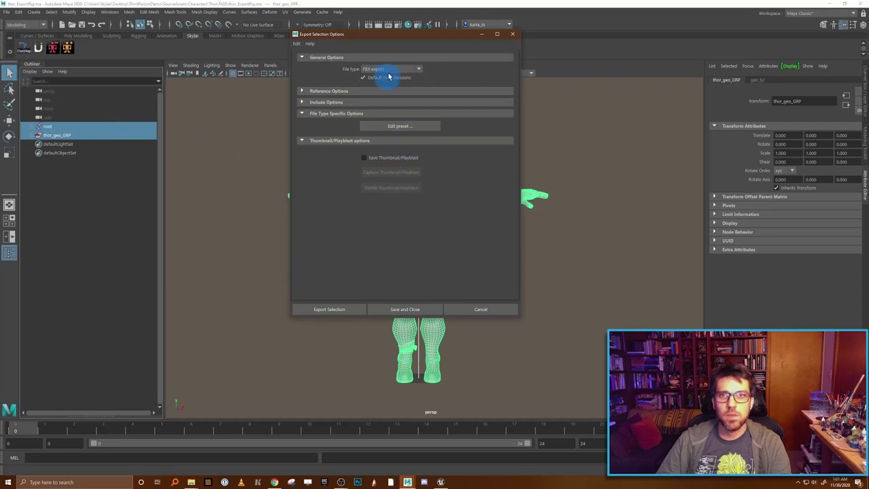
{"action": "left_click", "coordinate": [413, 70]}
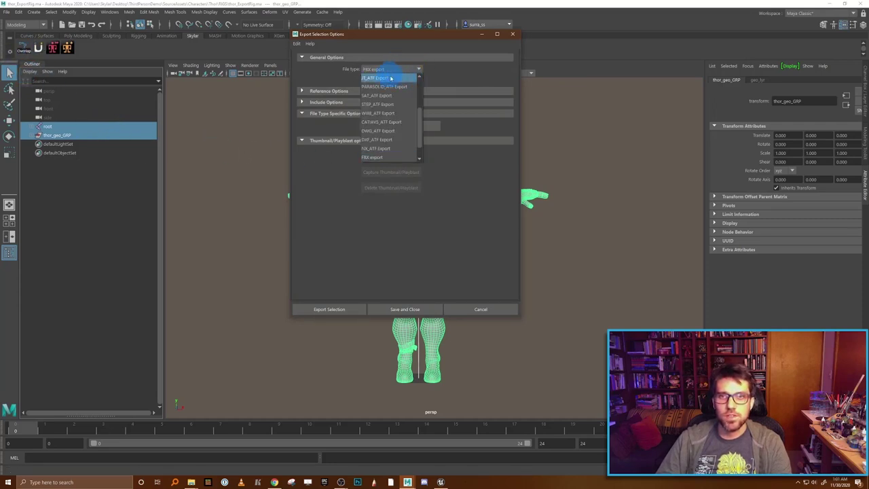
{"action": "left_click", "coordinate": [410, 70]}
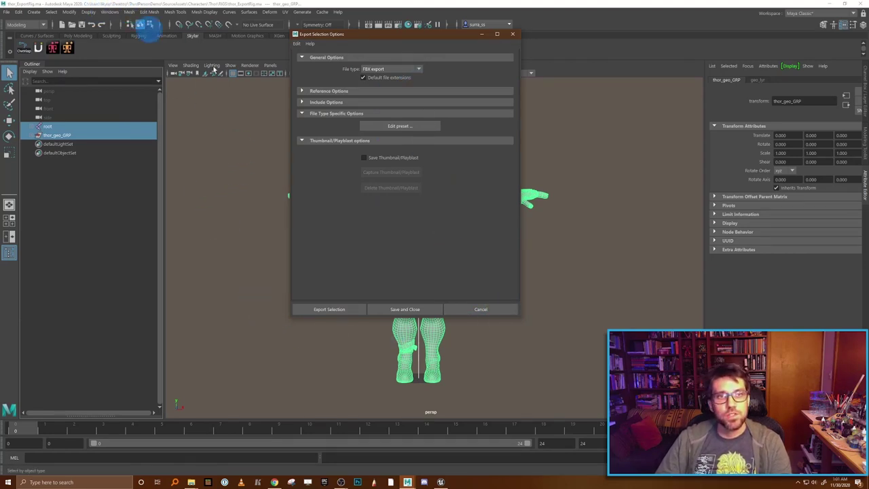
{"action": "left_click", "coordinate": [467, 310]}
Search the Plug-in Manager for "fbx" to check whether the FBX plug-ins are loaded and set to auto load.
{"action": "left_click", "coordinate": [111, 12]}
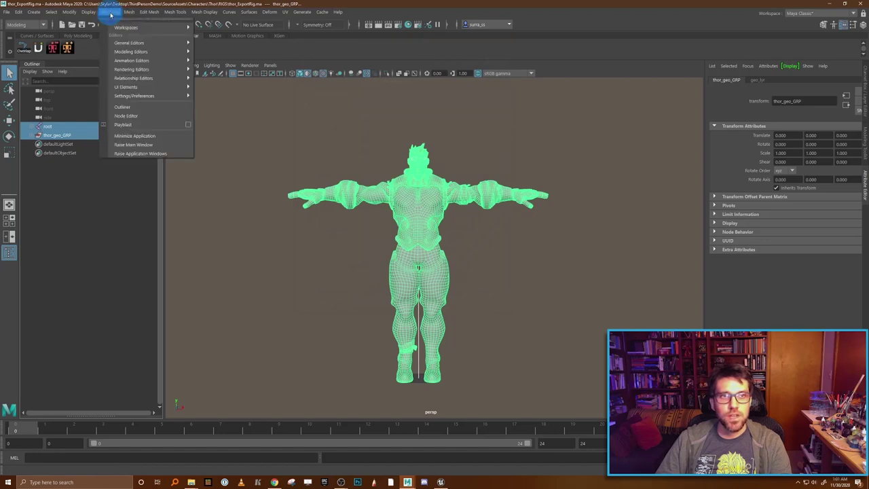
{"action": "mouse_move", "coordinate": [146, 96]}
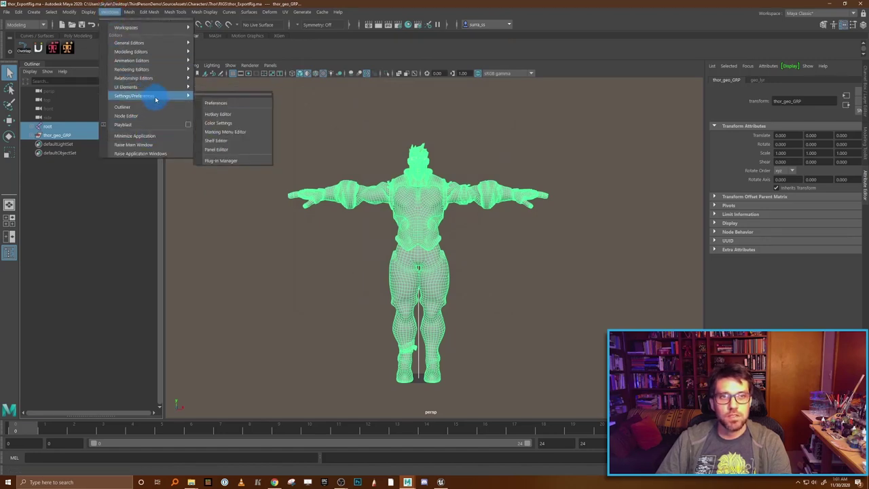
{"action": "left_click", "coordinate": [230, 162]}
{"action": "left_click", "coordinate": [110, 13]}
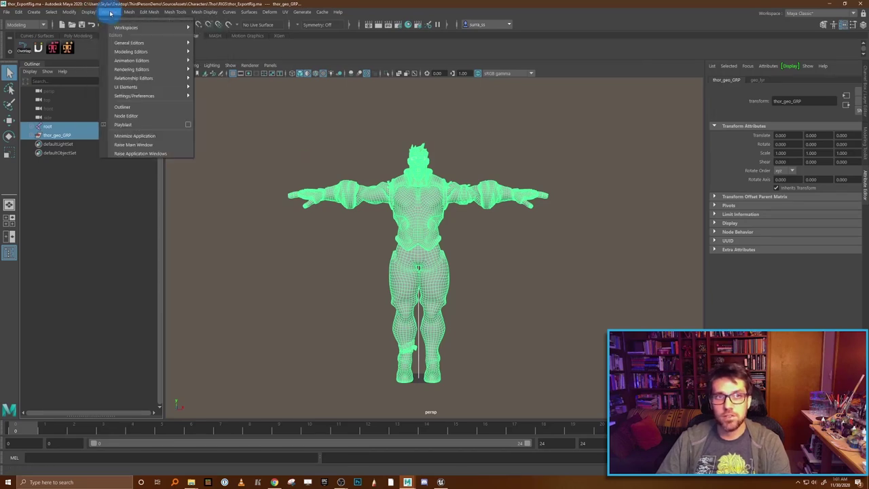
{"action": "left_click", "coordinate": [111, 13]}
{"action": "left_click", "coordinate": [110, 13]}
{"action": "mouse_move", "coordinate": [145, 95]}
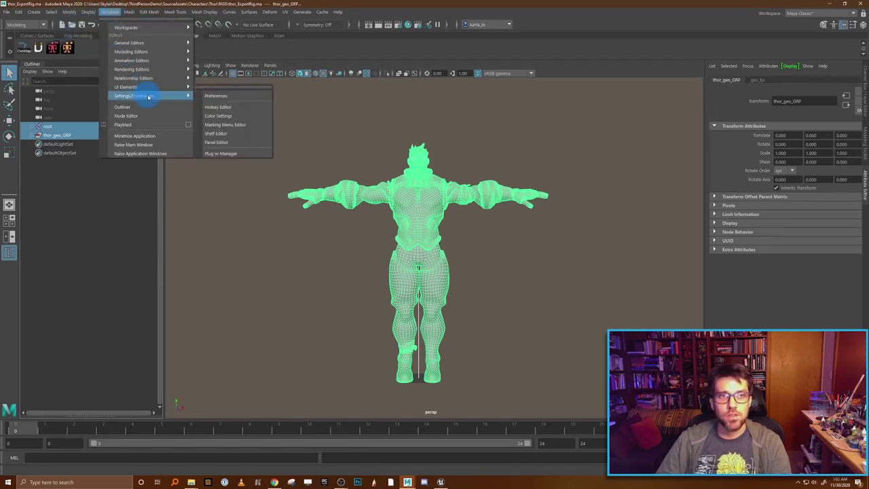
{"action": "left_click", "coordinate": [235, 153]}
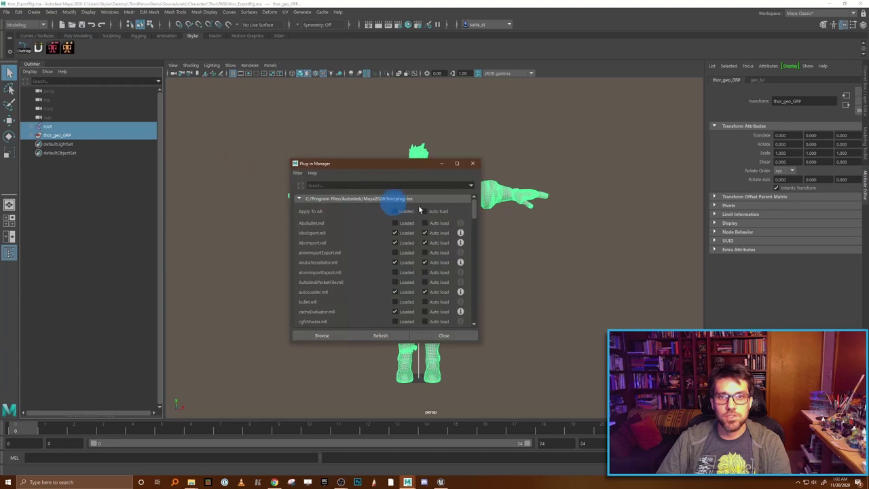
{"action": "left_click", "coordinate": [400, 185]}
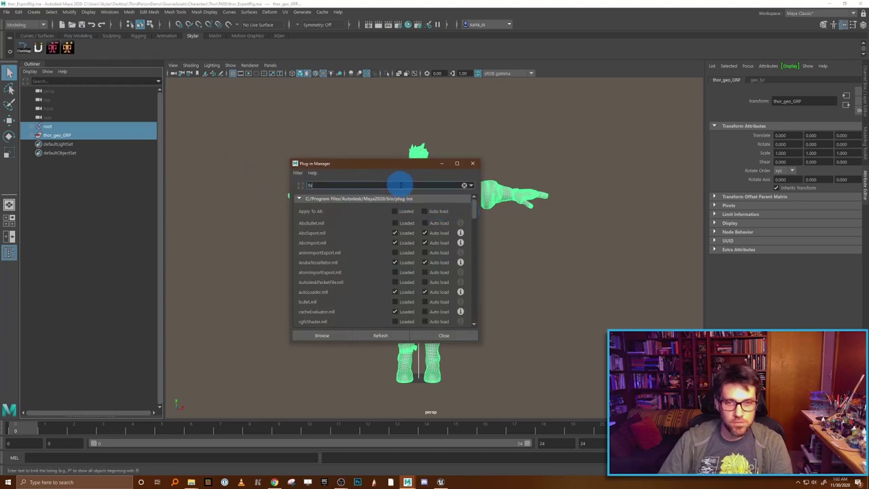
{"action": "type", "text": "fbx"}
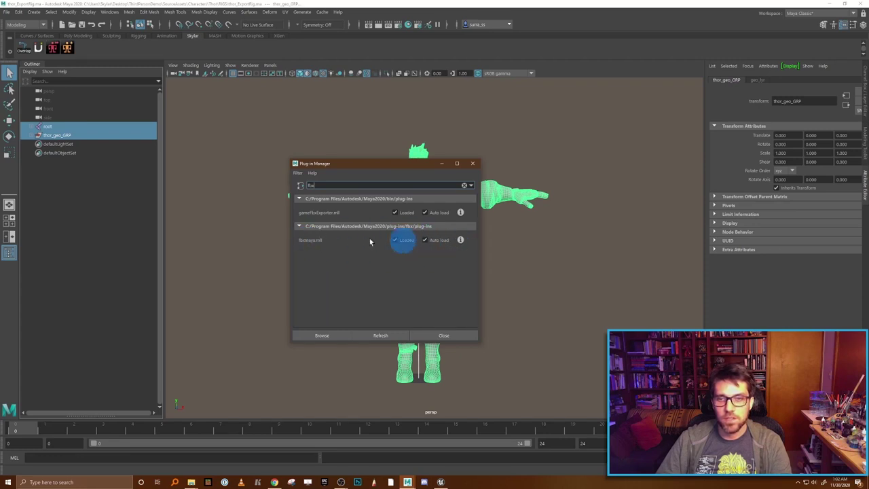
{"action": "left_click", "coordinate": [445, 335]}
Start an FBX export of the selection and browse to Desktop/ThirdPersonDemo/SourceAssets/Characters/Thor/RIGS as the destination.
{"action": "left_click", "coordinate": [6, 12]}
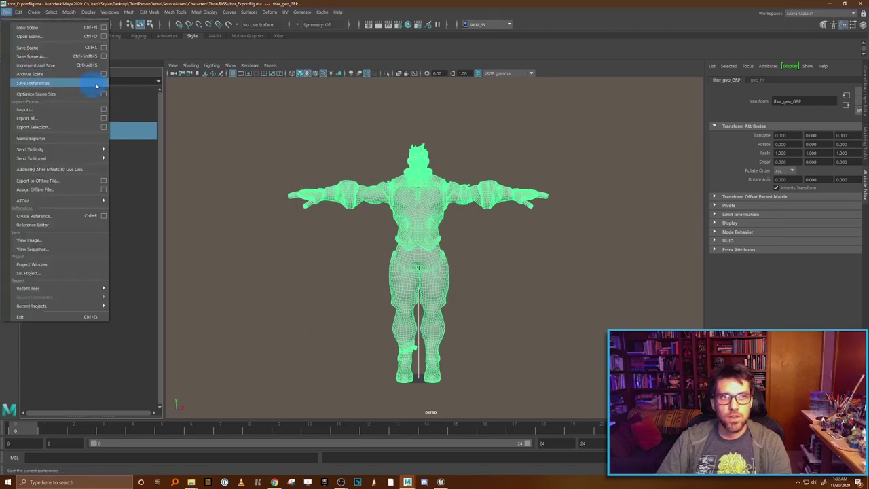
{"action": "left_click", "coordinate": [105, 127]}
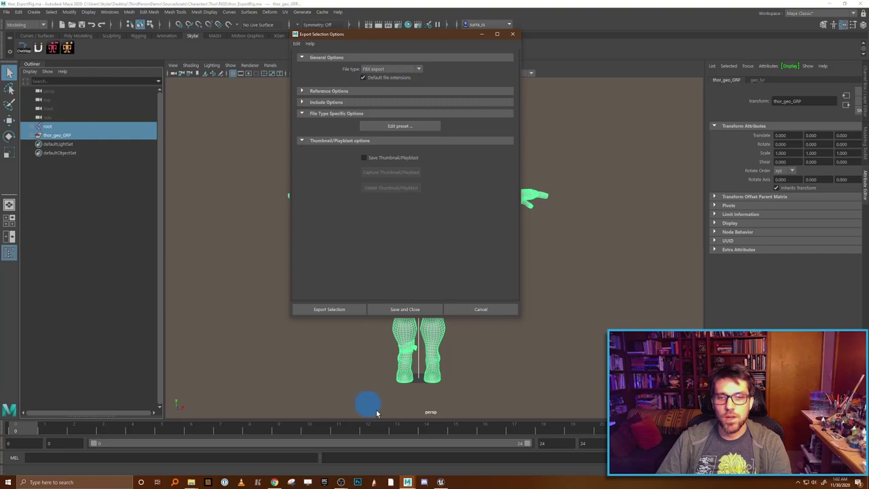
{"action": "left_click", "coordinate": [334, 314]}
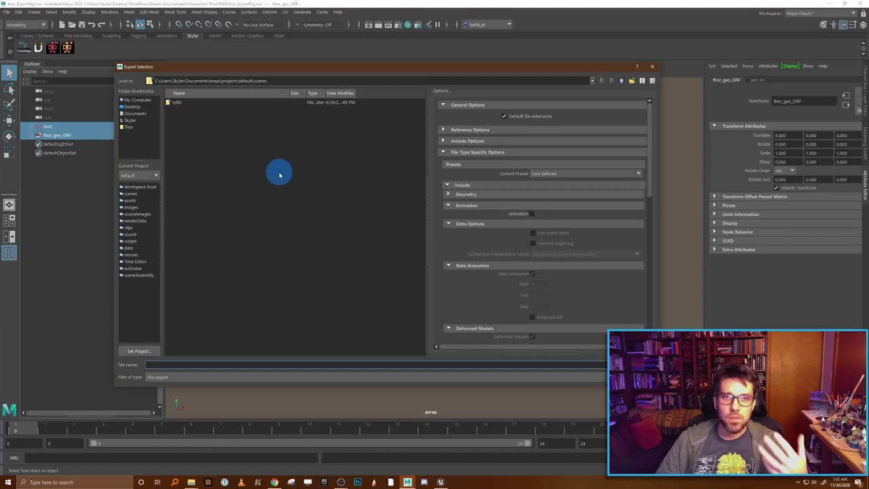
{"action": "left_click", "coordinate": [132, 106]}
{"action": "double_click", "coordinate": [197, 198]}
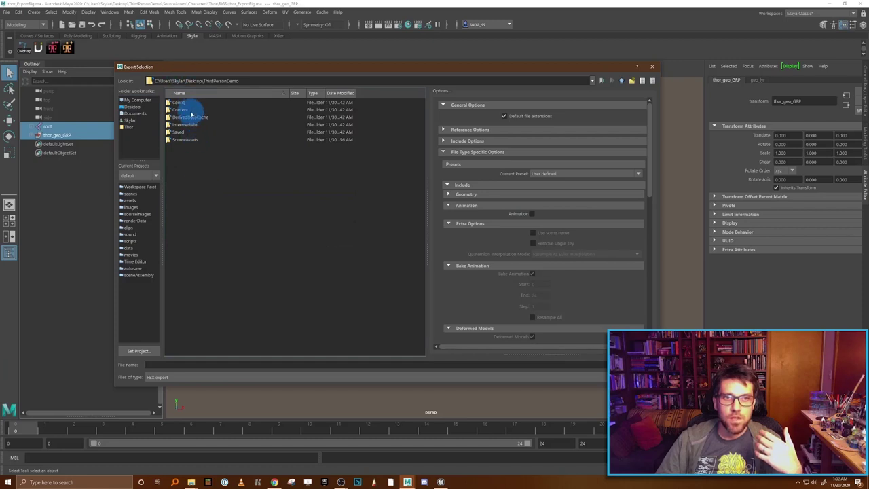
{"action": "double_click", "coordinate": [187, 139]}
{"action": "double_click", "coordinate": [181, 102]}
{"action": "double_click", "coordinate": [177, 102]}
{"action": "double_click", "coordinate": [181, 111]}
Create a folder named fbx inside the RIGS folder and open it as the export location.
{"action": "right_click", "coordinate": [219, 239]}
{"action": "left_click", "coordinate": [240, 251]}
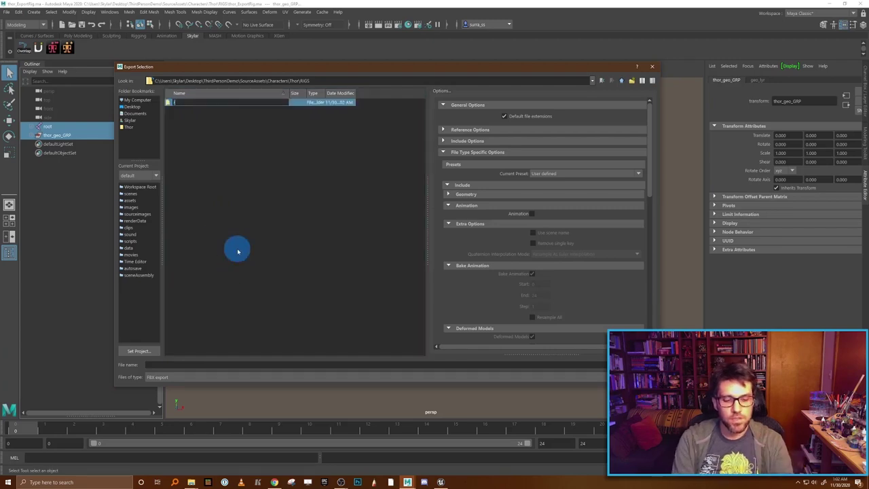
{"action": "type", "text": "fbx"}
{"action": "key", "text": "Return"}
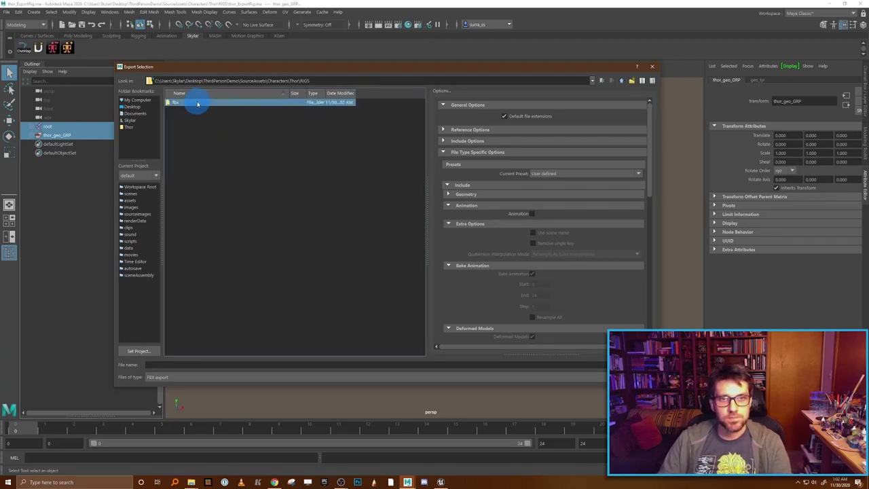
{"action": "double_click", "coordinate": [197, 103]}
Export the selected joint and geometry as Thor_SkelMesh in the fbx folder and dismiss the export report.
{"action": "left_click", "coordinate": [193, 364]}
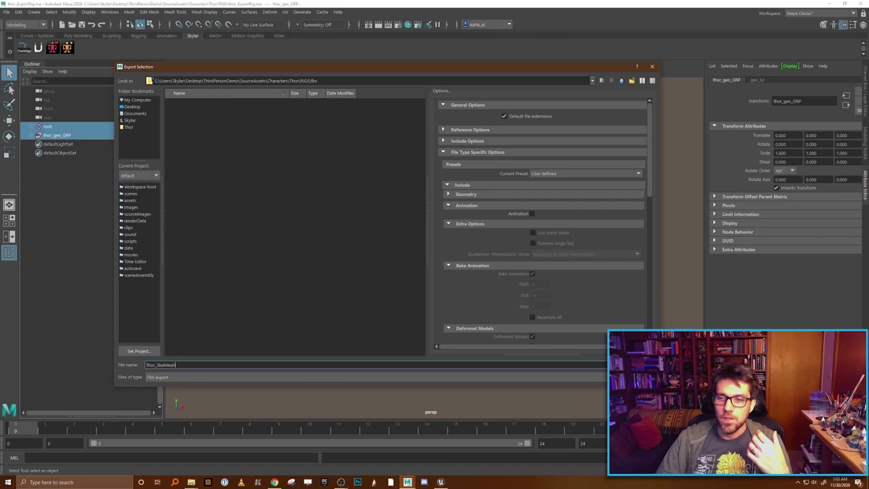
{"action": "key", "text": "Return"}
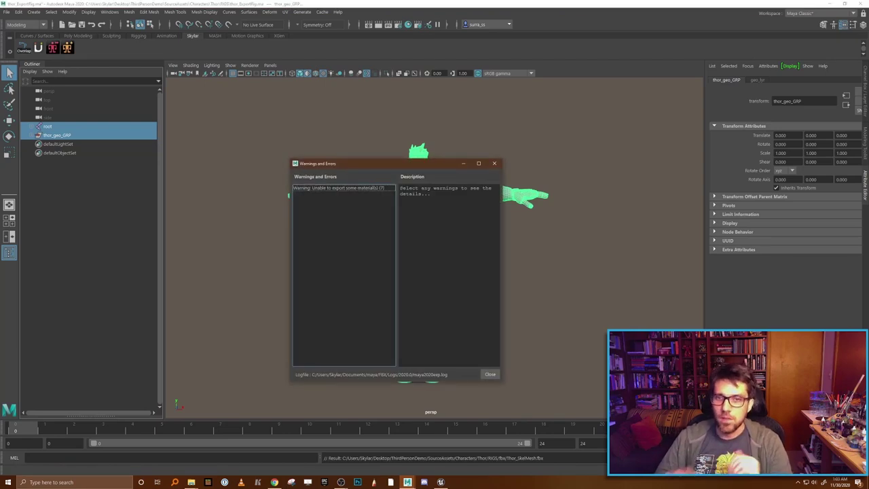
{"action": "left_click", "coordinate": [496, 164]}
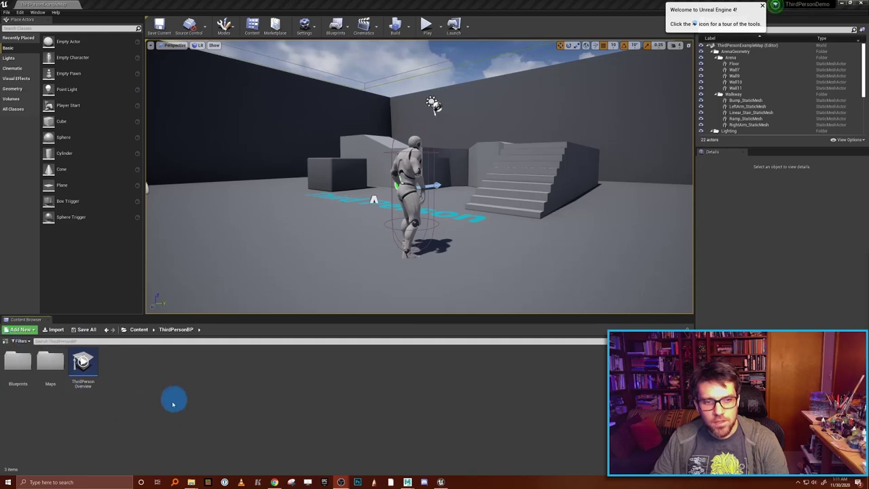
In Unreal Editor, show the folder tree in the Content Browser and set its view type to Columns.
{"action": "left_click", "coordinate": [6, 344]}
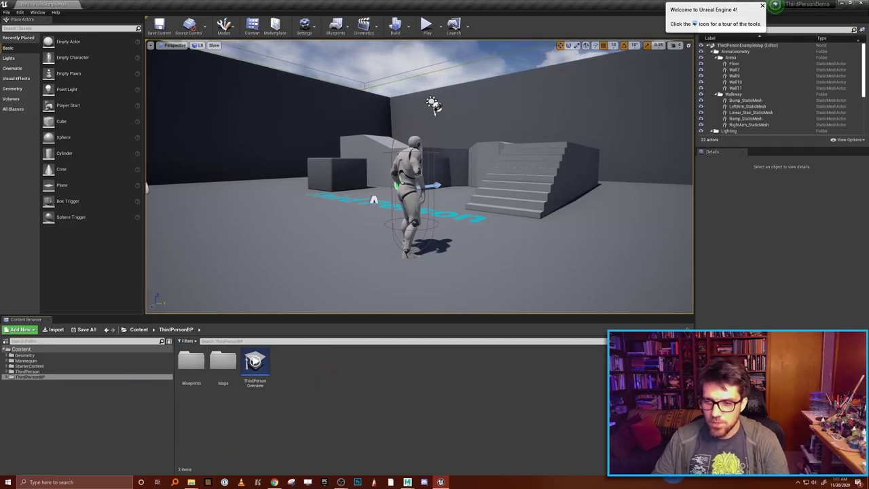
{"action": "left_click", "coordinate": [835, 469]}
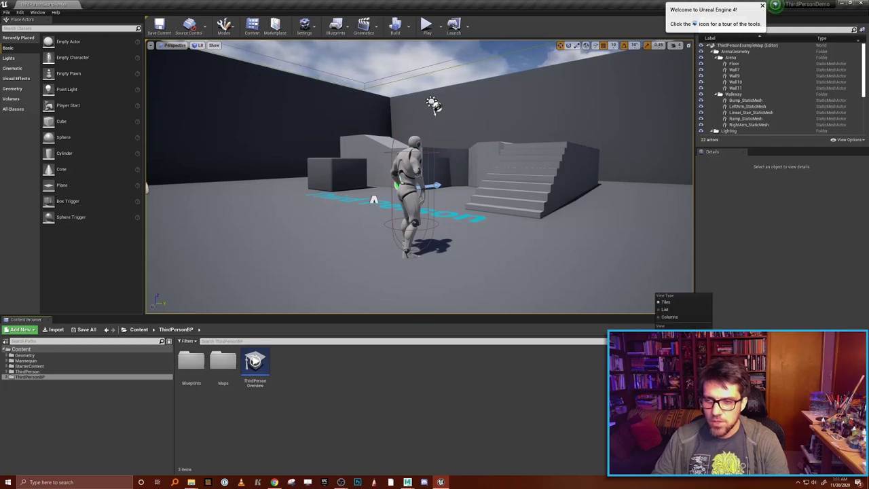
{"action": "left_click", "coordinate": [670, 316]}
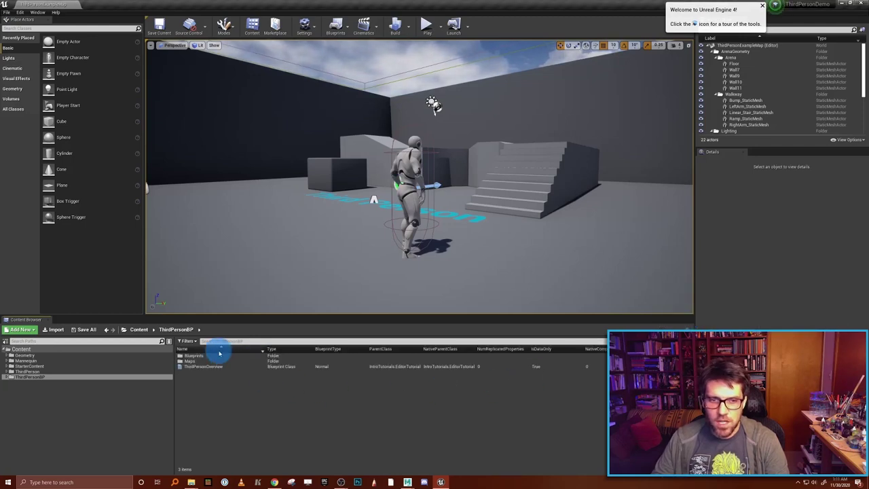
{"action": "mouse_move", "coordinate": [202, 367]}
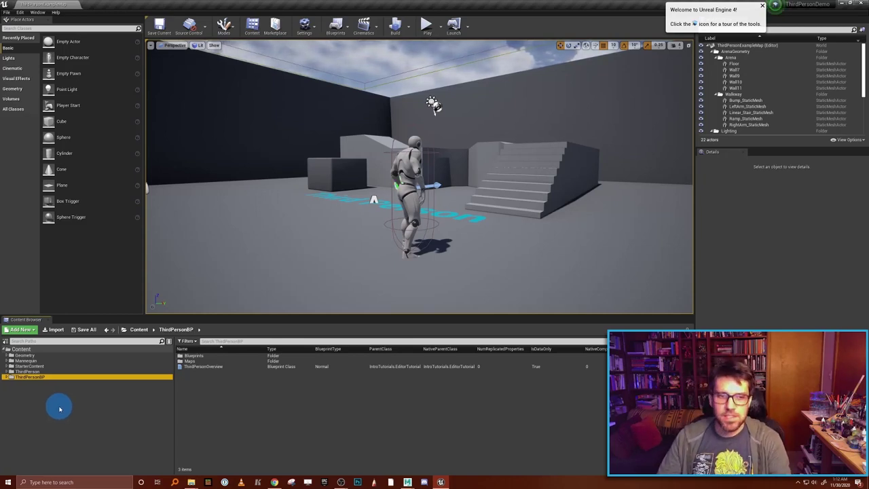
Create a folder named Characters directly under Content in the project.
{"action": "left_click", "coordinate": [55, 348]}
{"action": "right_click", "coordinate": [60, 405]}
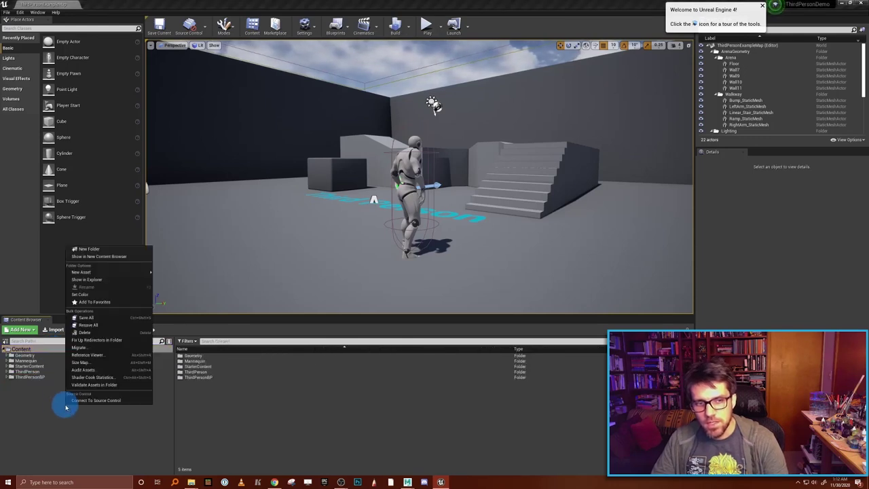
{"action": "left_click", "coordinate": [111, 251]}
{"action": "type", "text": "C"}
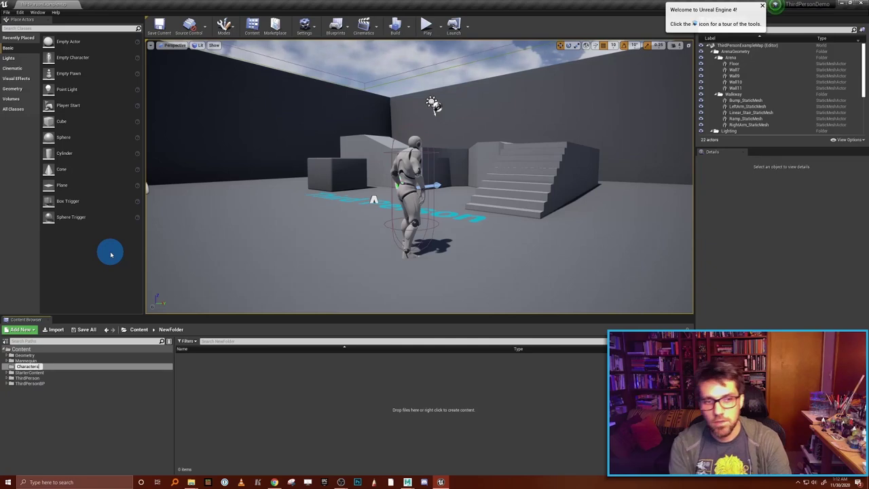
{"action": "type", "text": "haracters"}
{"action": "key", "text": "Return"}
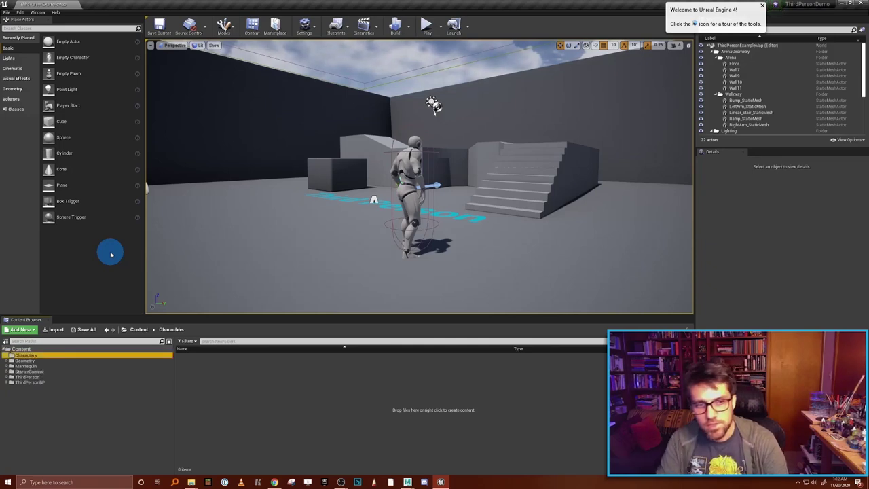
Create a subfolder named Thor inside the Characters folder.
{"action": "right_click", "coordinate": [28, 356]}
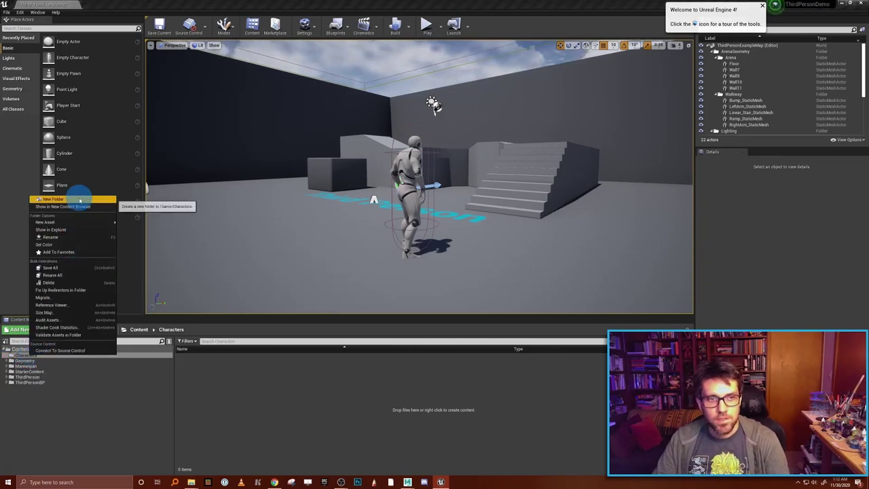
{"action": "left_click", "coordinate": [53, 199]}
{"action": "type", "text": "B"}
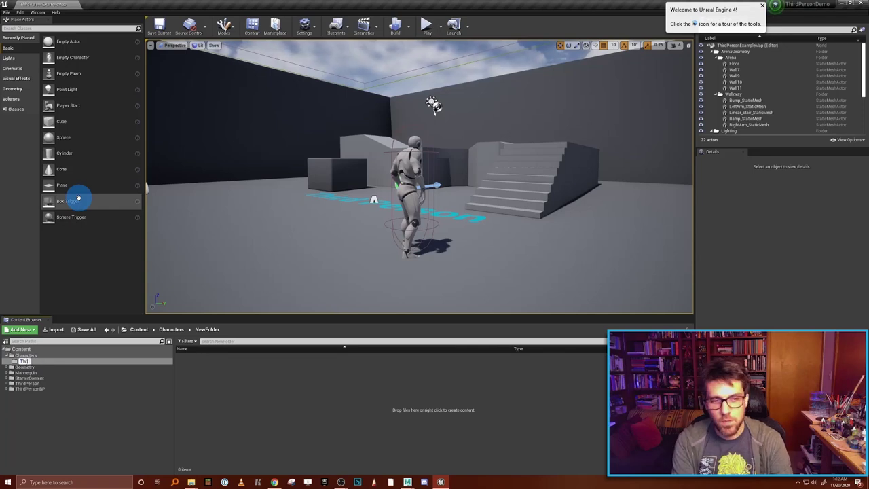
{"action": "type", "text": "hor"}
{"action": "key", "text": "Return"}
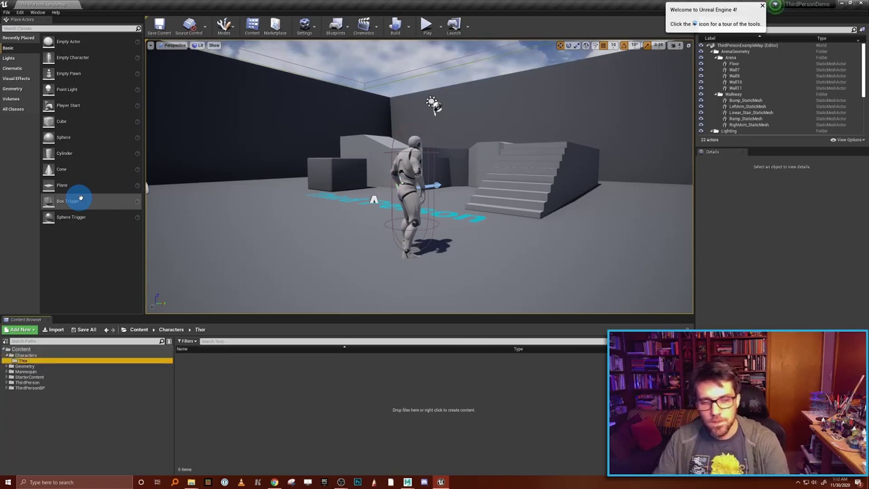
Create a subfolder named ANIMS inside the Thor folder.
{"action": "right_click", "coordinate": [63, 360]}
{"action": "mouse_move", "coordinate": [105, 229]}
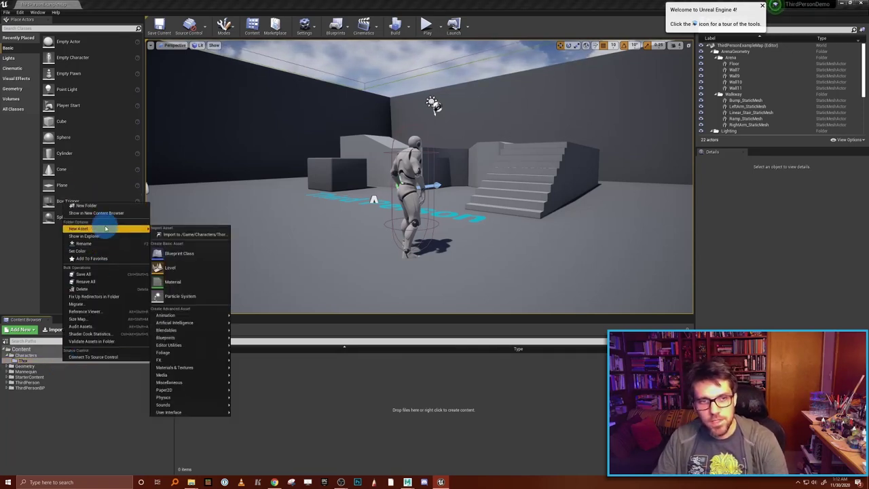
{"action": "left_click", "coordinate": [86, 205]}
{"action": "type", "text": "A"}
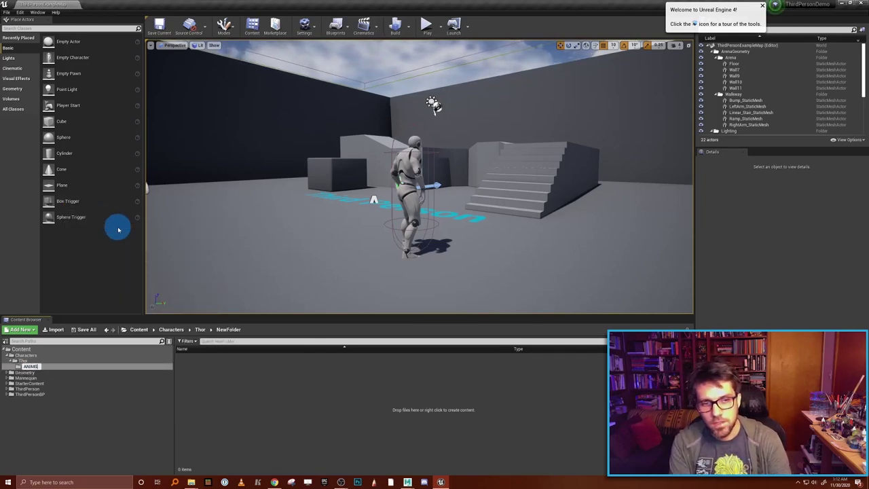
{"action": "type", "text": "NIMS"}
{"action": "key", "text": "Return"}
Create a subfolder named MESH inside the Thor folder.
{"action": "right_click", "coordinate": [37, 360]}
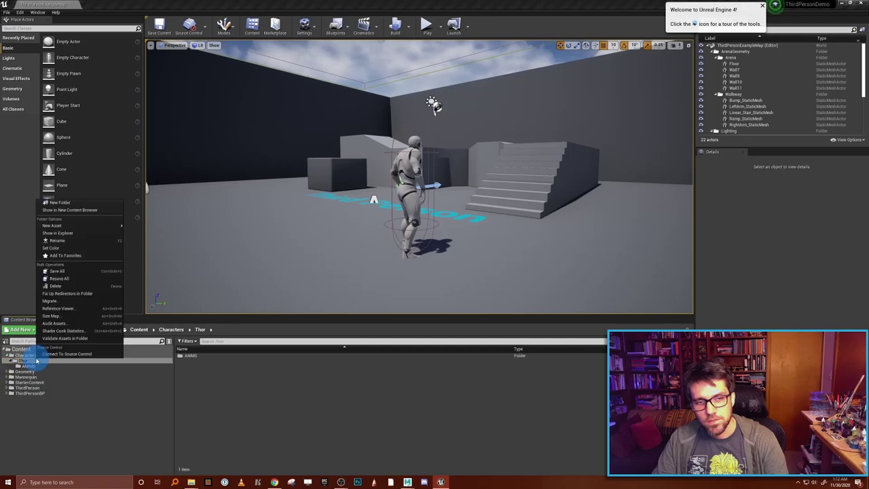
{"action": "left_click", "coordinate": [68, 203]}
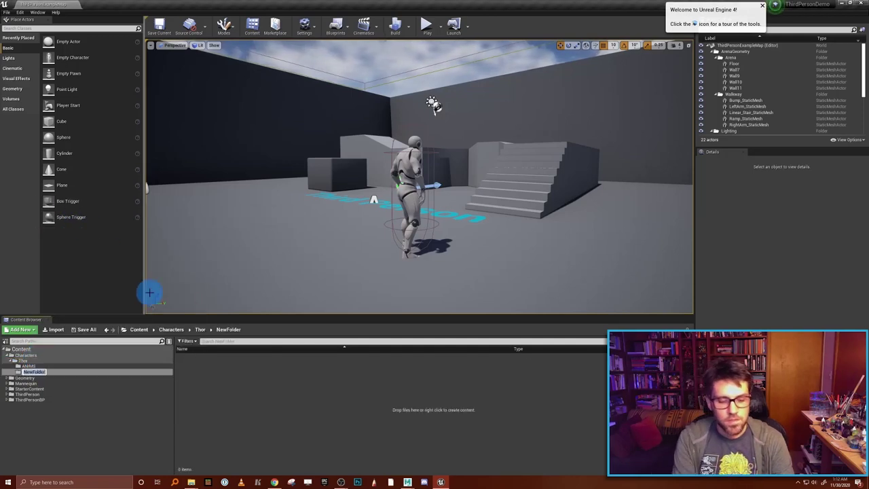
{"action": "type", "text": "MESH"}
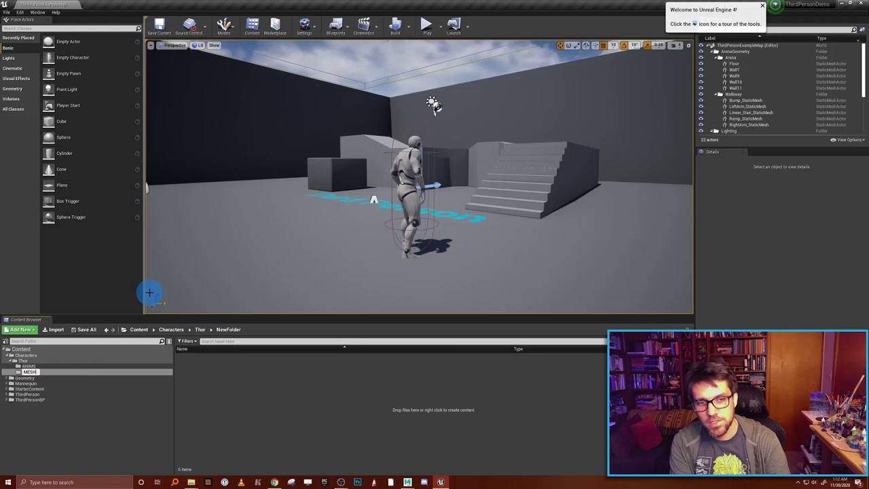
{"action": "key", "text": "Return"}
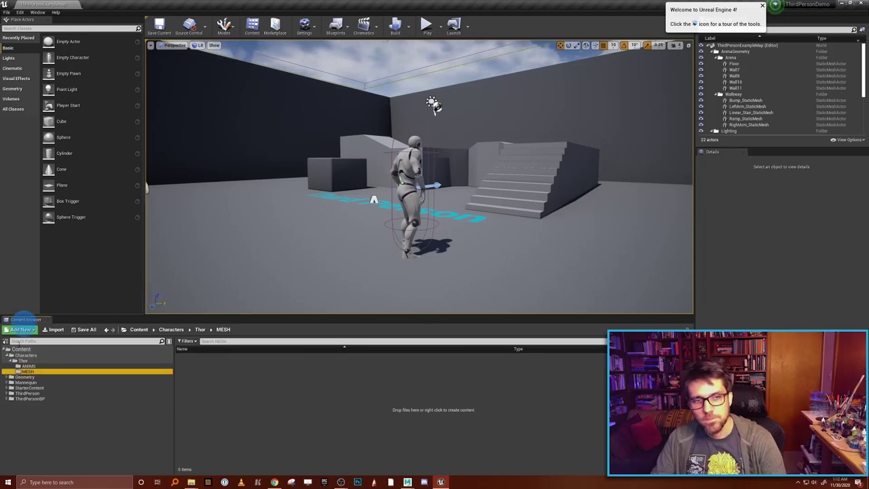
Create a subfolder named MATERIALS inside the Thor folder.
{"action": "left_click", "coordinate": [32, 361]}
{"action": "right_click", "coordinate": [32, 362]}
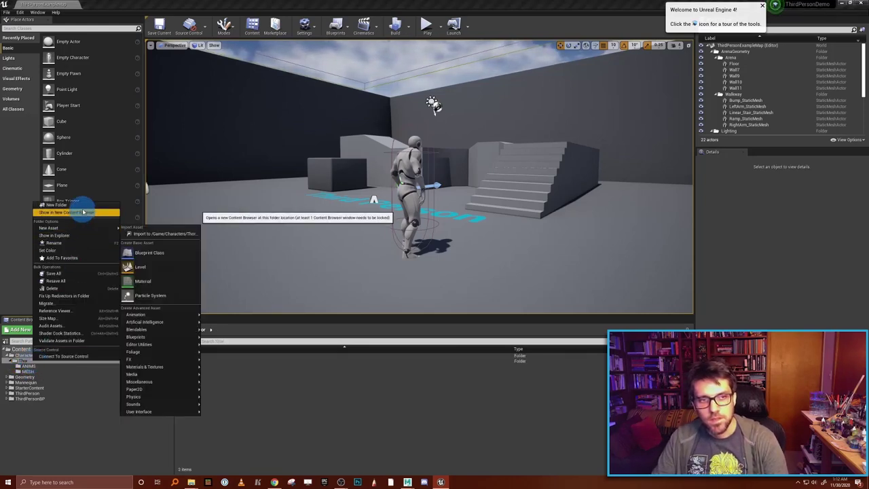
{"action": "left_click", "coordinate": [84, 203]}
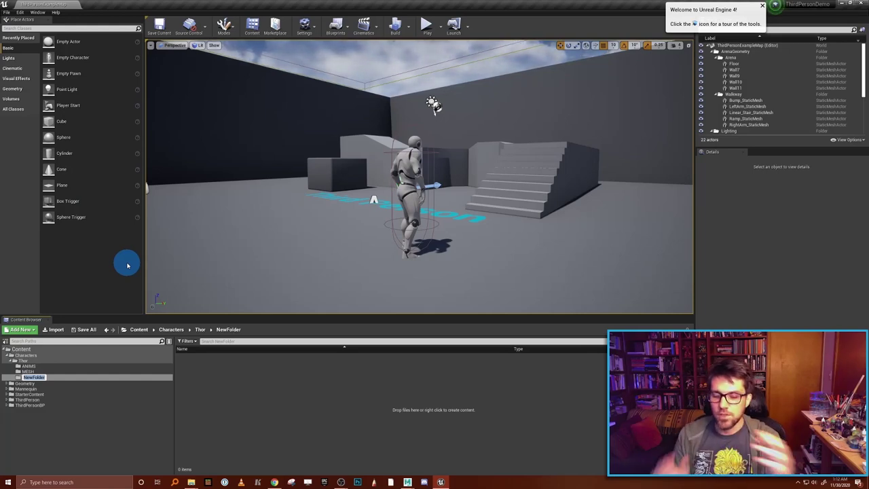
{"action": "type", "text": "MATERIALS"}
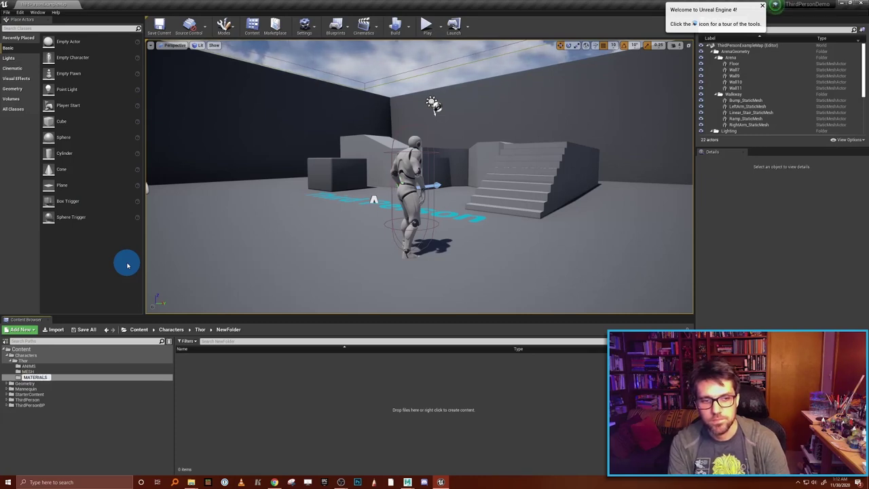
{"action": "key", "text": "Return"}
Choose Thor_SkelMesh.fbx from ThirdPersonDemo/SourceAssets/Characters/Thor/RIGS/fbx on the Desktop for import into the MESH folder.
{"action": "left_click", "coordinate": [34, 377]}
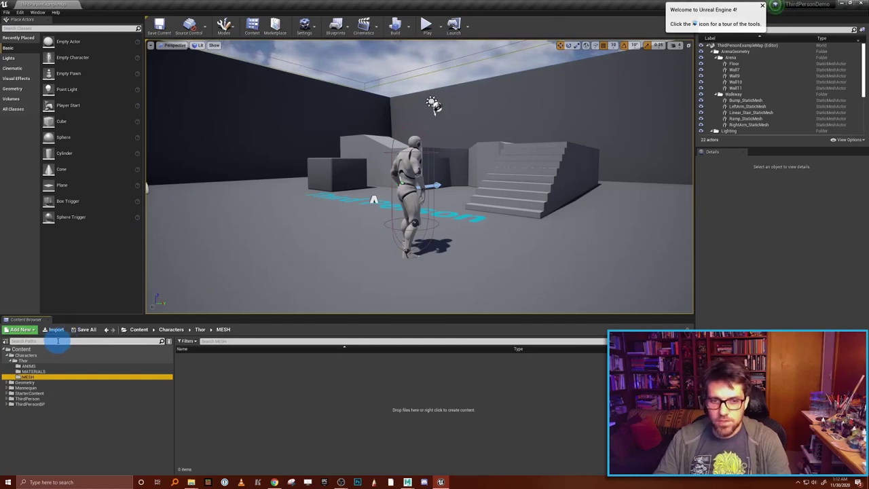
{"action": "left_click", "coordinate": [38, 378]}
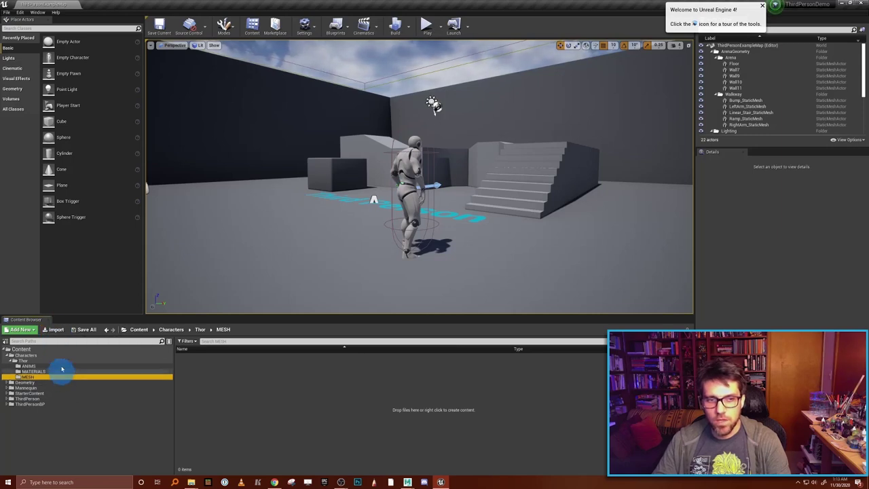
{"action": "left_click", "coordinate": [57, 330]}
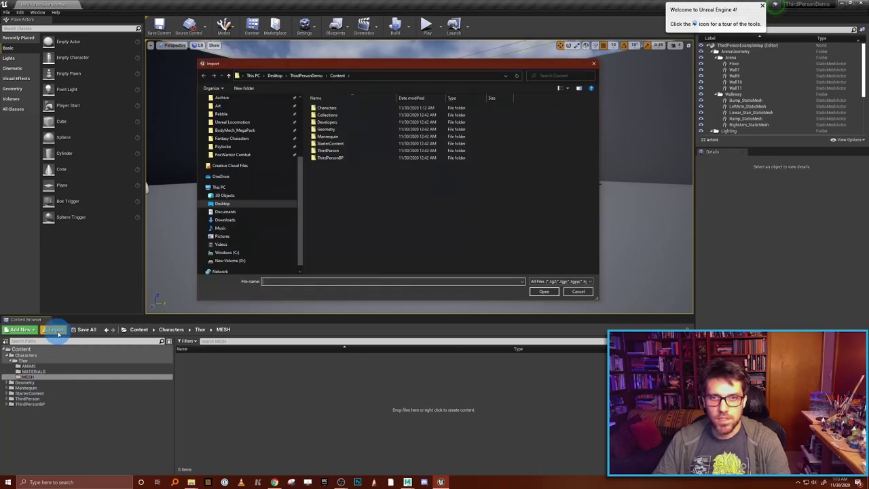
{"action": "left_click", "coordinate": [250, 206]}
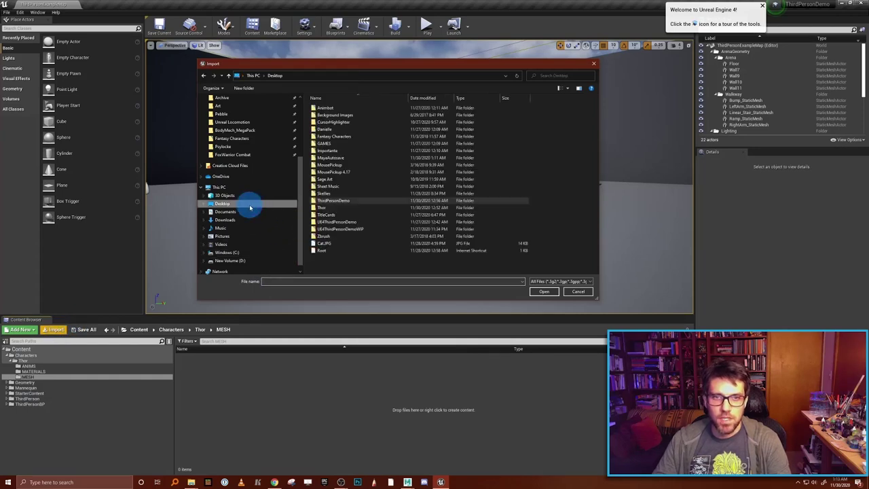
{"action": "left_click", "coordinate": [340, 201]}
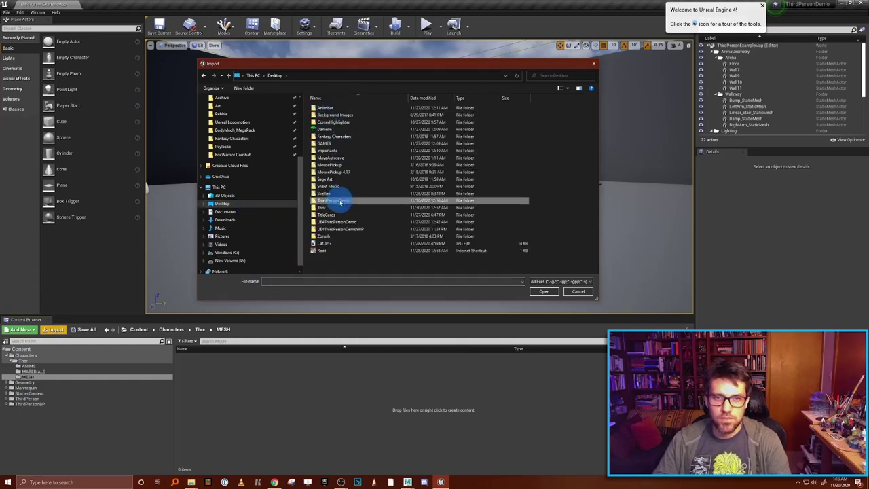
{"action": "double_click", "coordinate": [340, 201]}
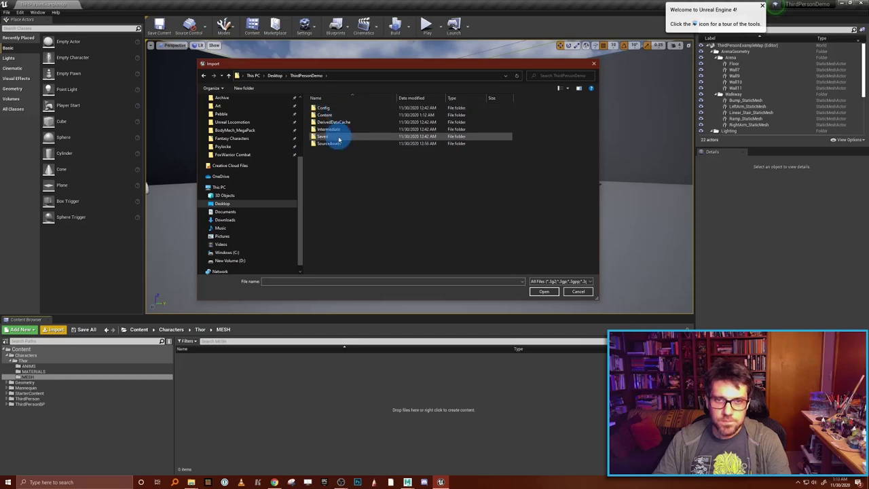
{"action": "double_click", "coordinate": [334, 143]}
{"action": "double_click", "coordinate": [332, 109]}
{"action": "double_click", "coordinate": [330, 110]}
{"action": "double_click", "coordinate": [323, 113]}
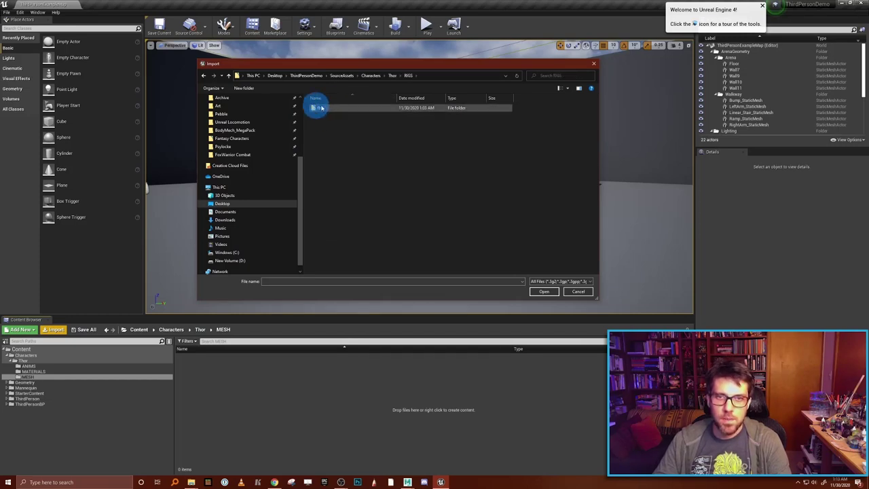
{"action": "double_click", "coordinate": [320, 107]}
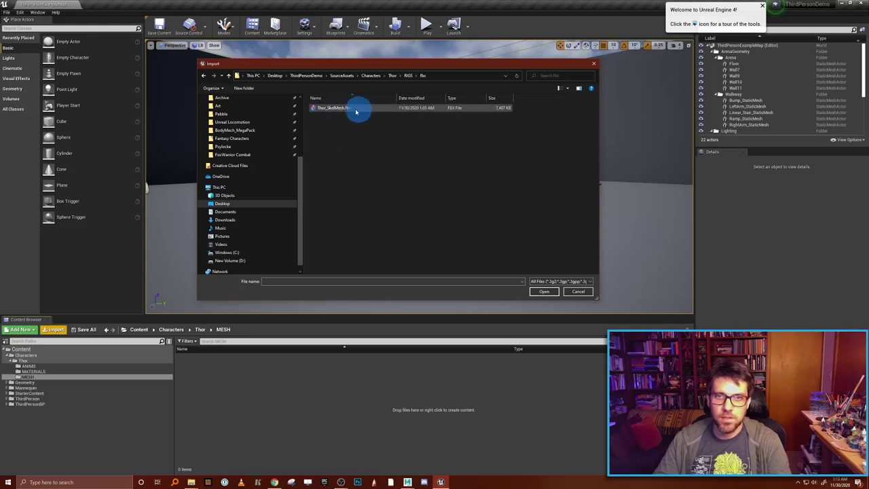
{"action": "left_click", "coordinate": [351, 108]}
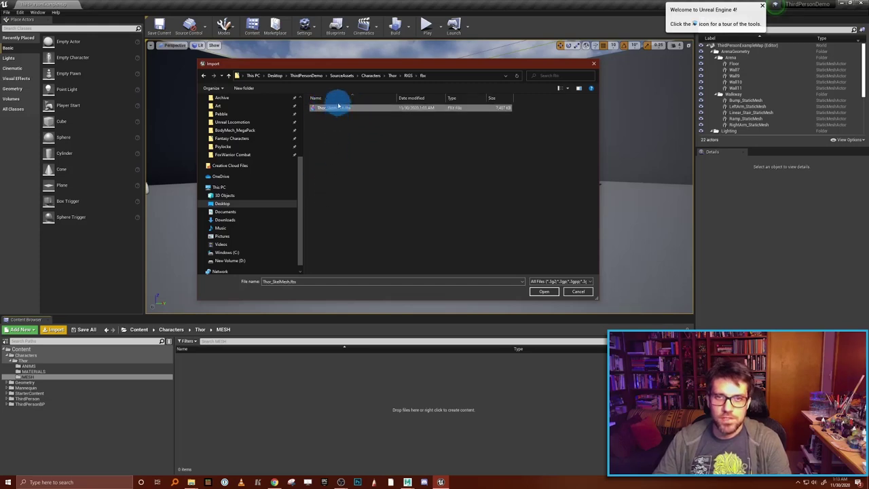
{"action": "left_click", "coordinate": [547, 293]}
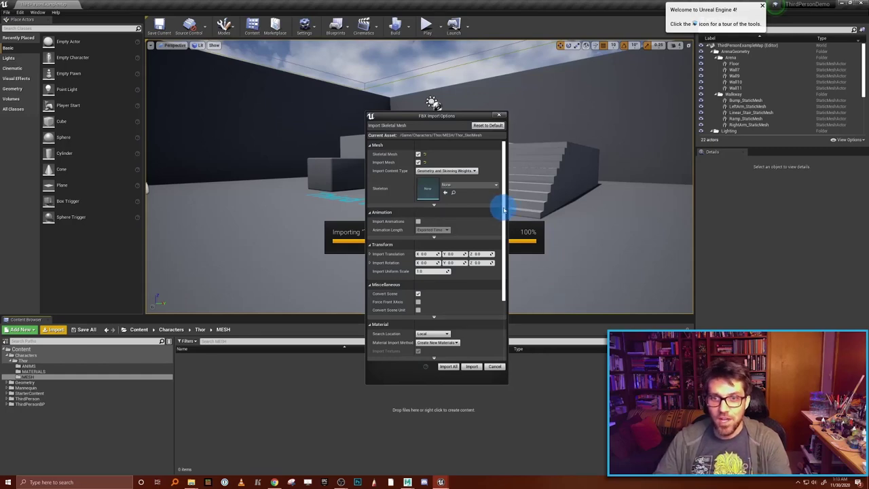
Examine the FBX skeletal mesh import options, including the advanced Mesh settings and Use T0 As Ref Pose.
{"action": "scroll", "coordinate": [504, 204], "scroll_direction": "down", "scroll_amount": 1}
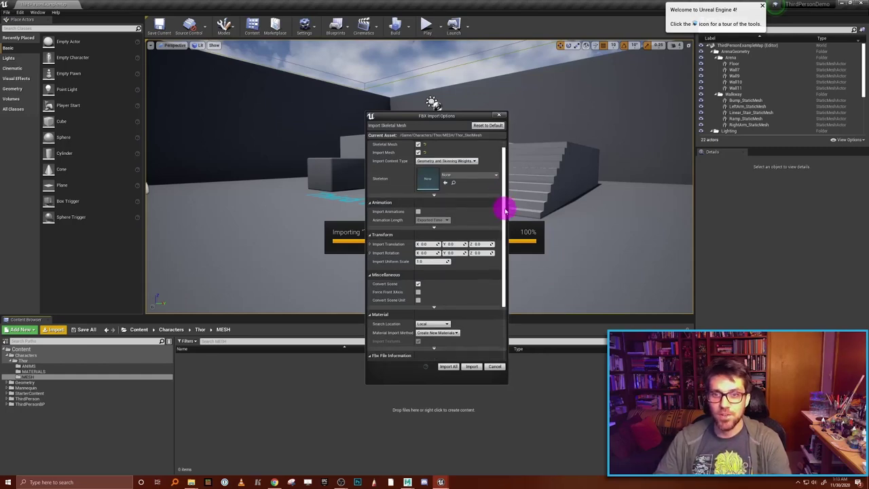
{"action": "left_click", "coordinate": [435, 193]}
{"action": "scroll", "coordinate": [452, 271], "scroll_direction": "down", "scroll_amount": 3}
{"action": "scroll", "coordinate": [448, 230], "scroll_direction": "up", "scroll_amount": 3}
{"action": "left_click", "coordinate": [433, 329]}
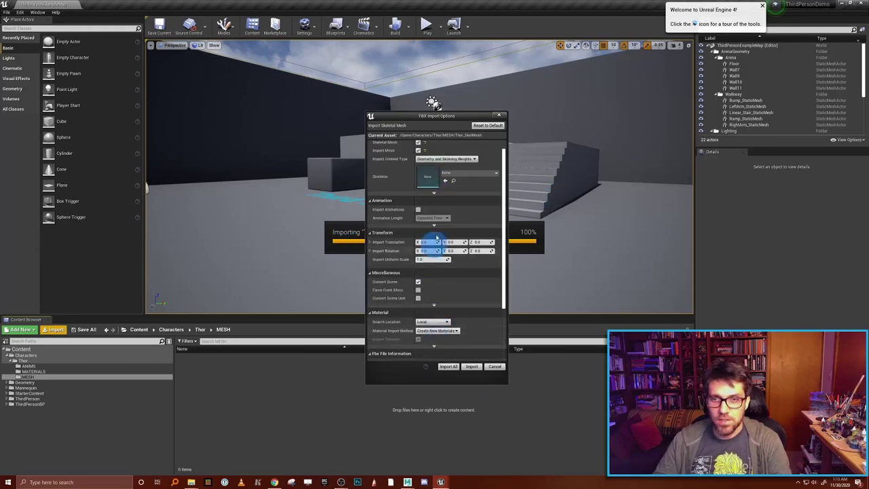
{"action": "left_click", "coordinate": [434, 193]}
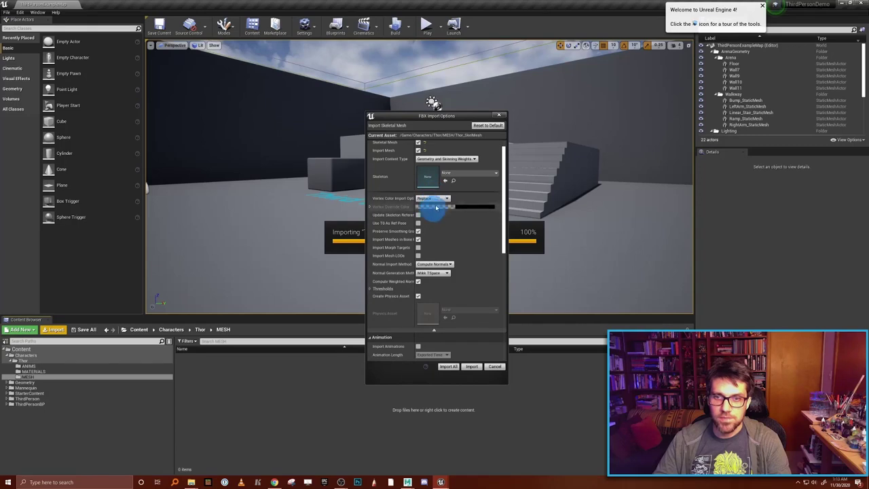
{"action": "left_click", "coordinate": [434, 329]}
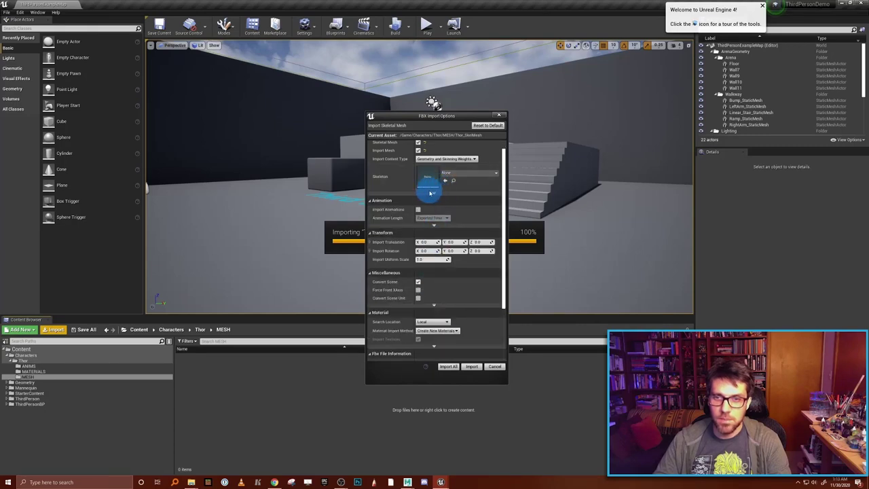
{"action": "left_click", "coordinate": [434, 193]}
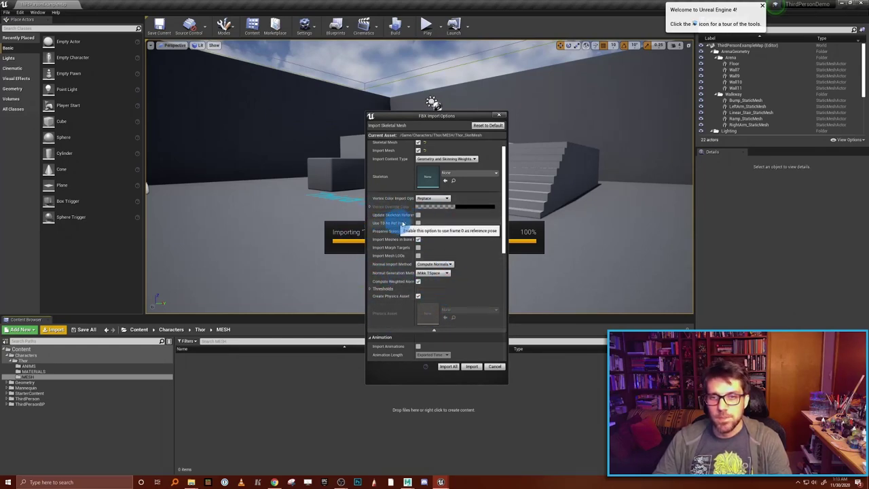
{"action": "left_click", "coordinate": [418, 223]}
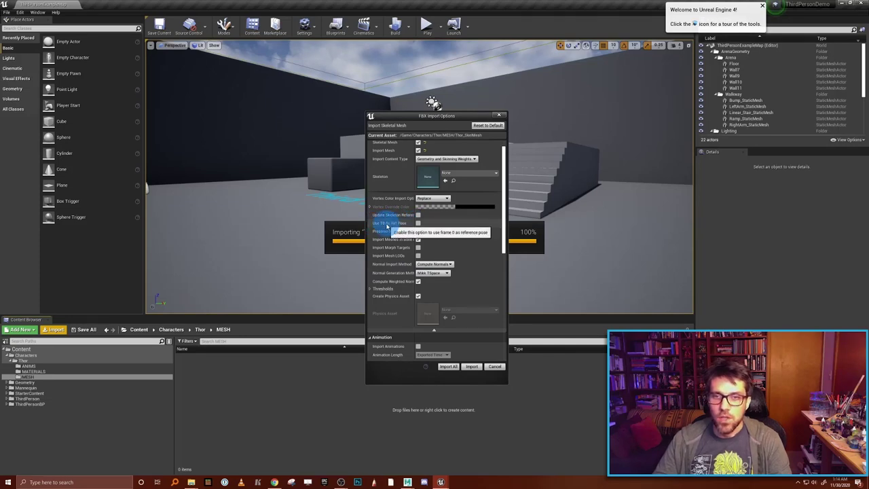
{"action": "left_click", "coordinate": [417, 224]}
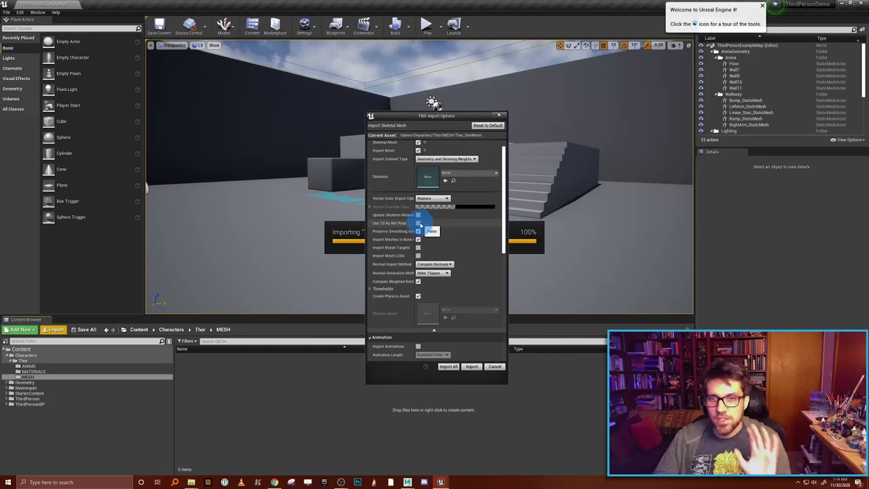
{"action": "scroll", "coordinate": [458, 285], "scroll_direction": "down", "scroll_amount": 2}
{"action": "scroll", "coordinate": [458, 285], "scroll_direction": "down", "scroll_amount": 5}
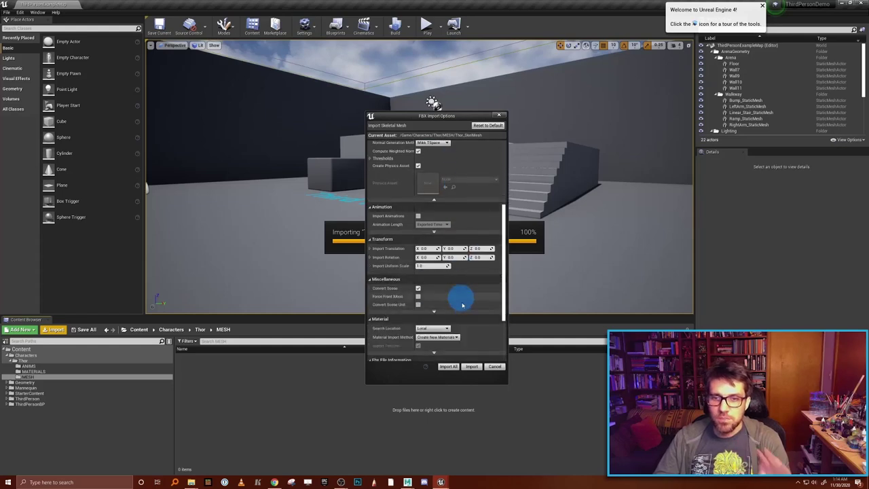
{"action": "scroll", "coordinate": [470, 311], "scroll_direction": "up", "scroll_amount": 11}
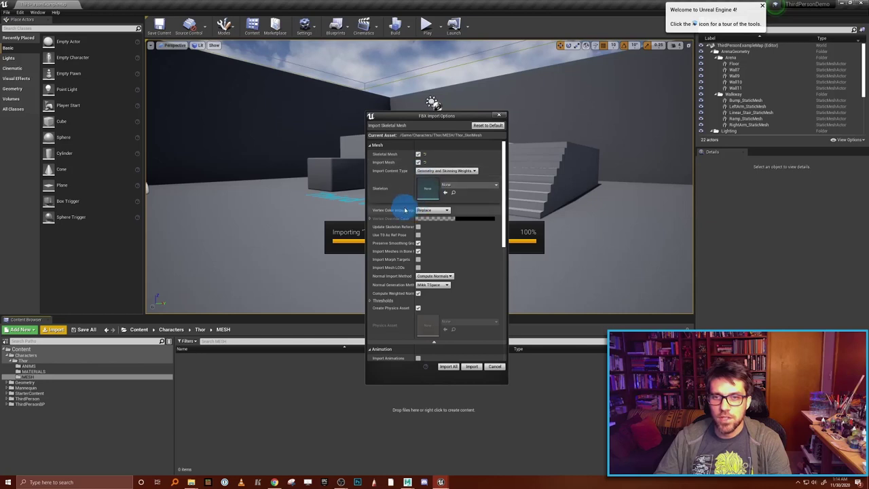
Import the Thor skeletal mesh with the current FBX options and no existing skeleton, and close the message log.
{"action": "left_click", "coordinate": [472, 367]}
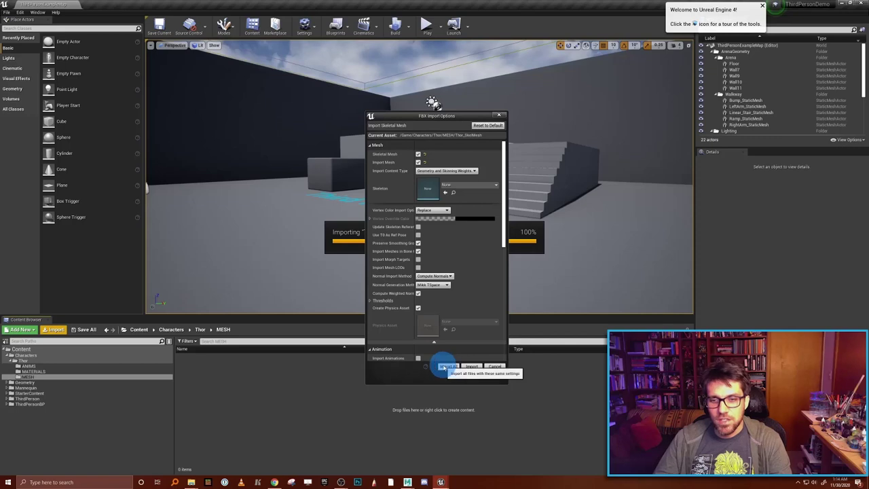
{"action": "left_click", "coordinate": [445, 366]}
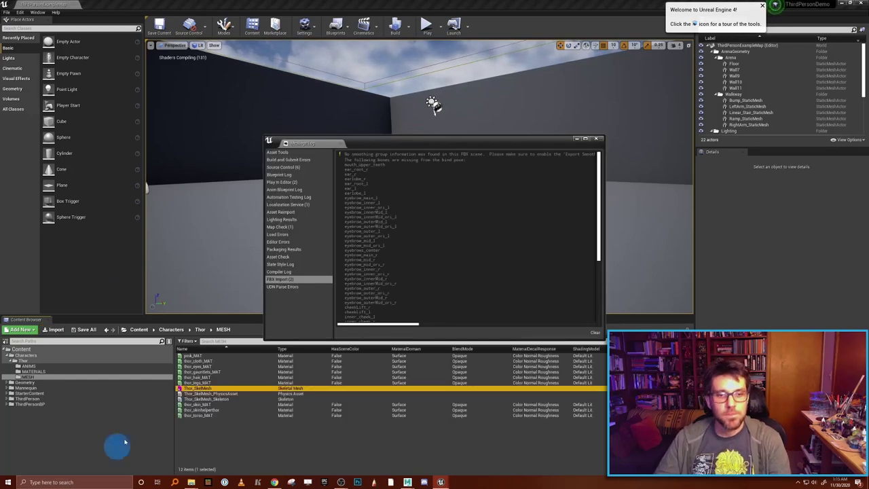
{"action": "mouse_move", "coordinate": [215, 388]}
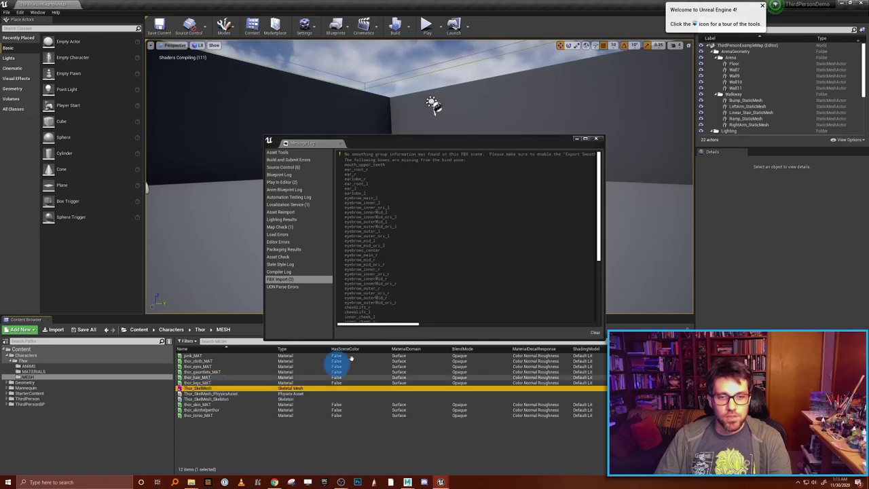
{"action": "left_click_drag", "start_coordinate": [600, 209], "coordinate": [599, 188]}
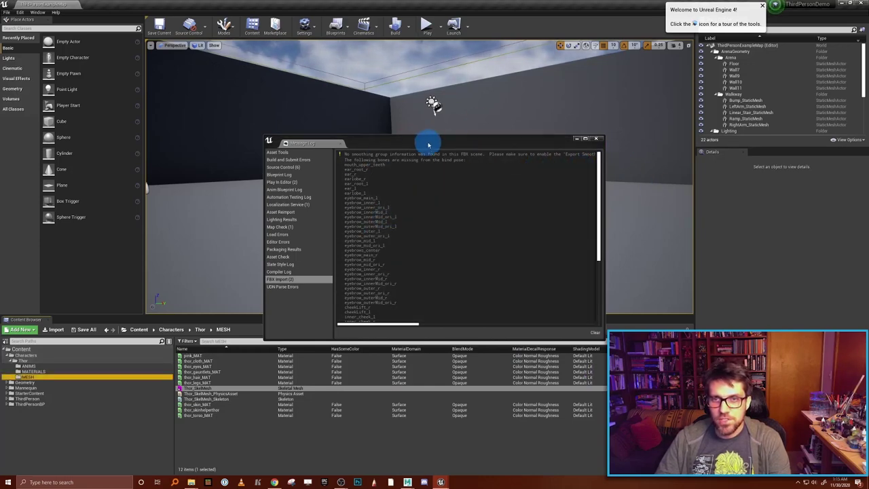
{"action": "left_click", "coordinate": [596, 139]}
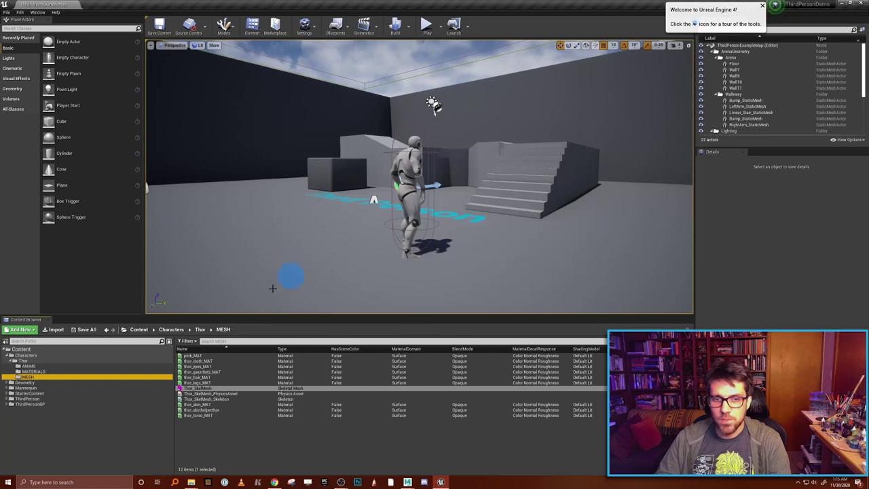
Open the imported Thor_SkelMesh in the skeletal mesh editor, maximize its window and inspect the previewed character.
{"action": "double_click", "coordinate": [201, 389]}
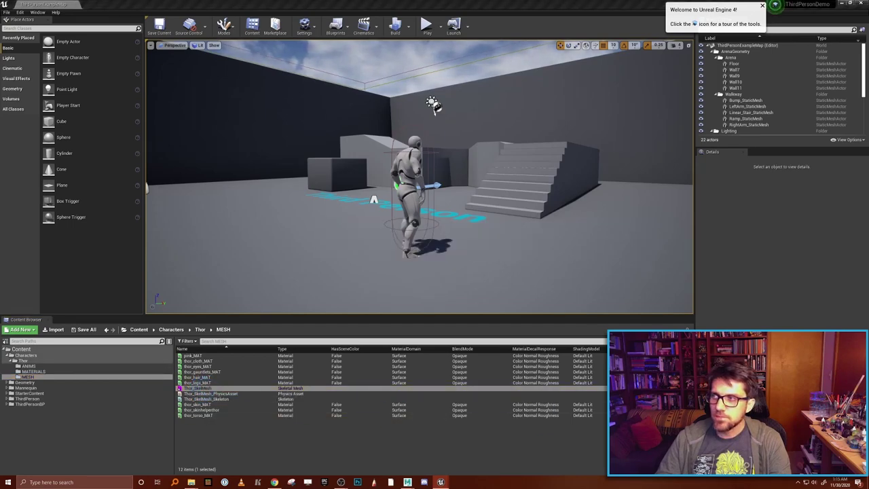
{"action": "left_click_drag", "start_coordinate": [721, 229], "coordinate": [388, 7]}
{"action": "left_click", "coordinate": [520, 179]}
{"action": "left_click_drag", "start_coordinate": [520, 180], "coordinate": [595, 259]}
Switch to Maya and compare the Thor rig's pose in thor_ExportRig.ma with the imported mesh.
{"action": "mouse_move", "coordinate": [410, 481]}
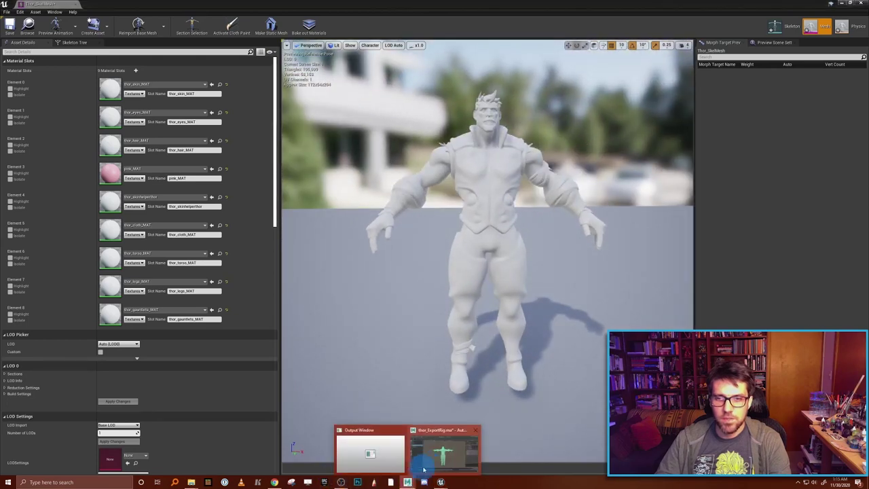
{"action": "left_click", "coordinate": [440, 458]}
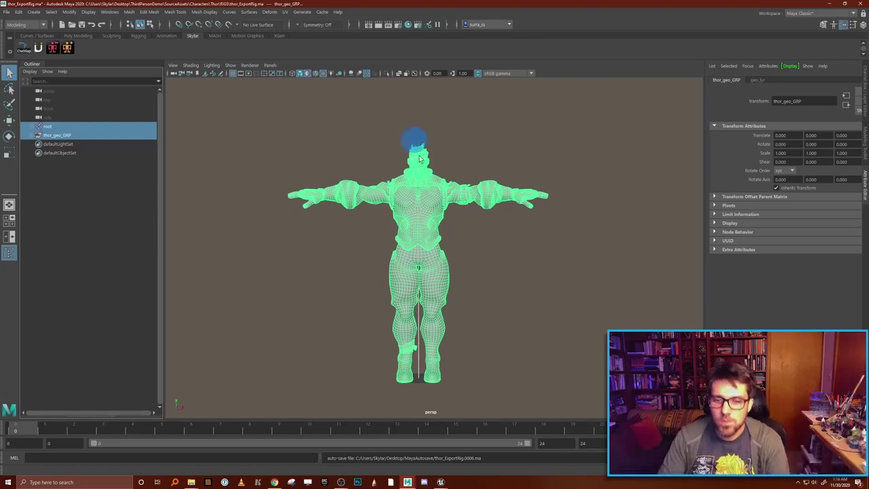
{"action": "left_click", "coordinate": [407, 482]}
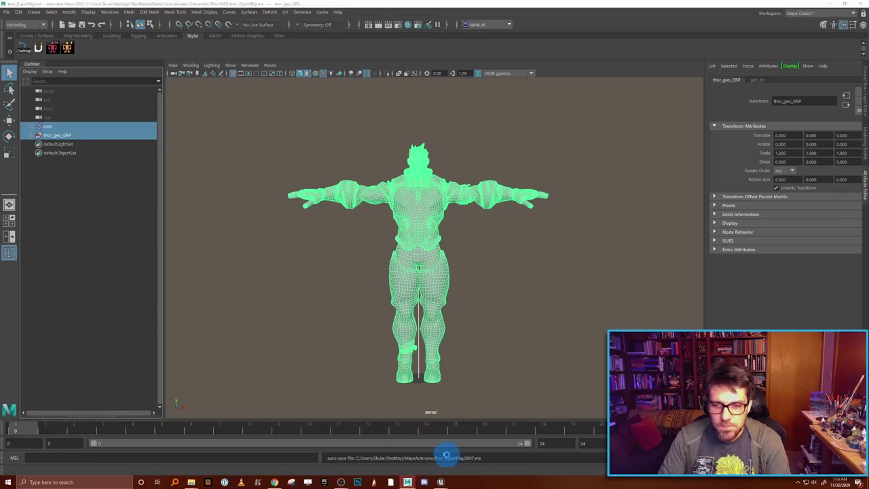
Switch to the Unreal skeletal mesh editor and compare the imported Thor mesh's reference pose with the Maya rig.
{"action": "mouse_move", "coordinate": [441, 480]}
{"action": "left_click", "coordinate": [475, 456]}
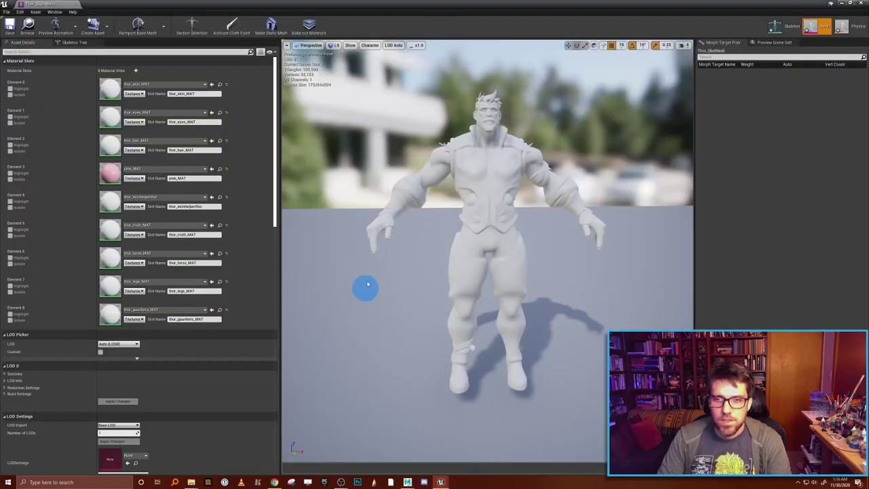
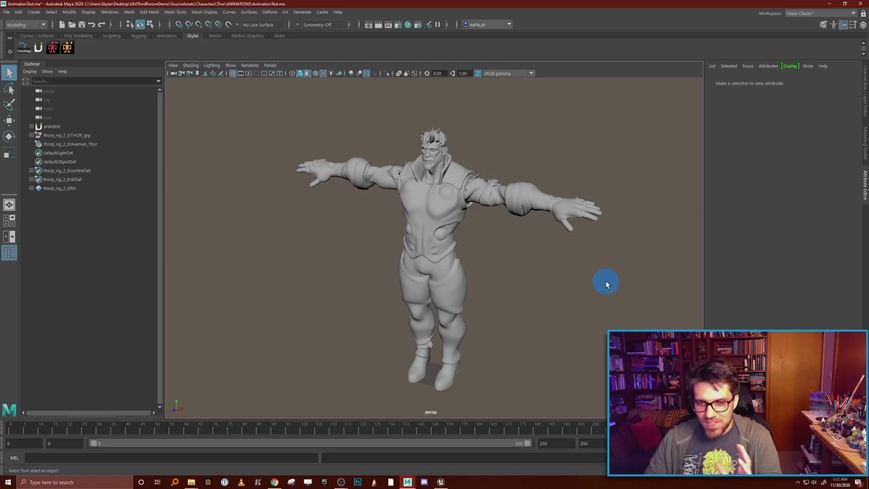
Play back the Thor animation in Maya's AnimationTest.ma scene and stop the playback.
{"action": "key", "text": "alt+v"}
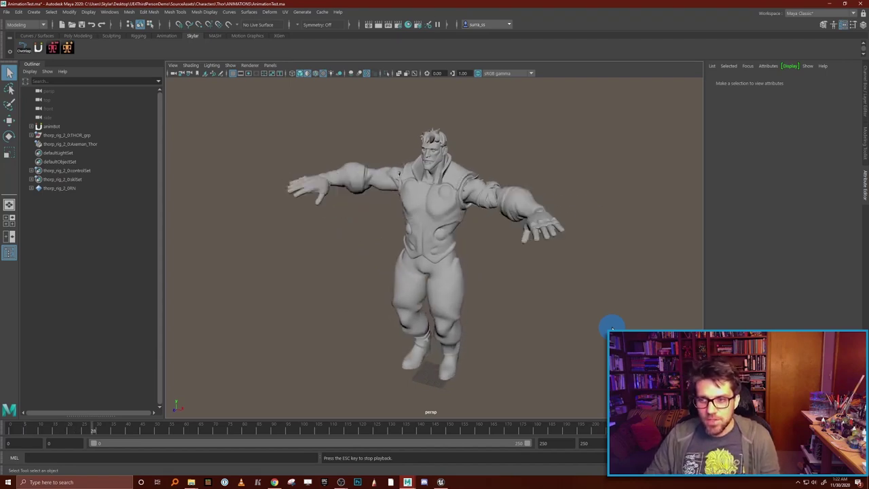
{"action": "key", "text": "Escape"}
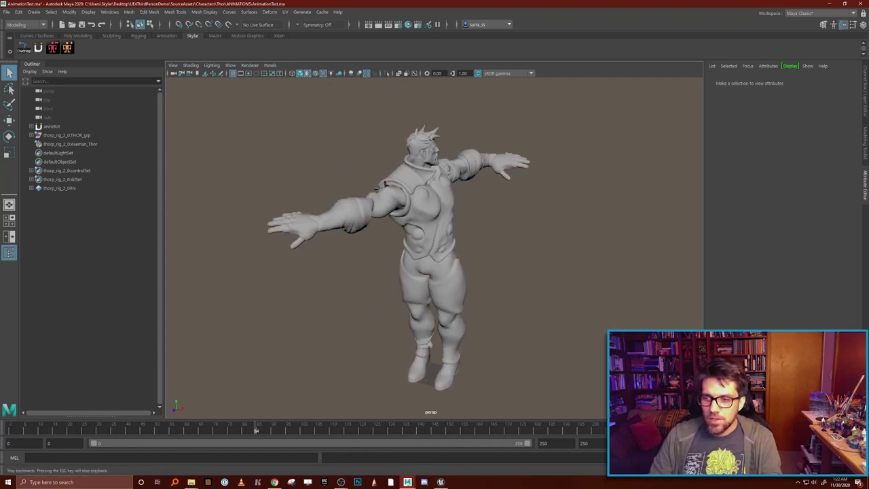
Start a new Maya scene, saving the changes to AnimationTest.ma.
{"action": "left_click", "coordinate": [9, 13]}
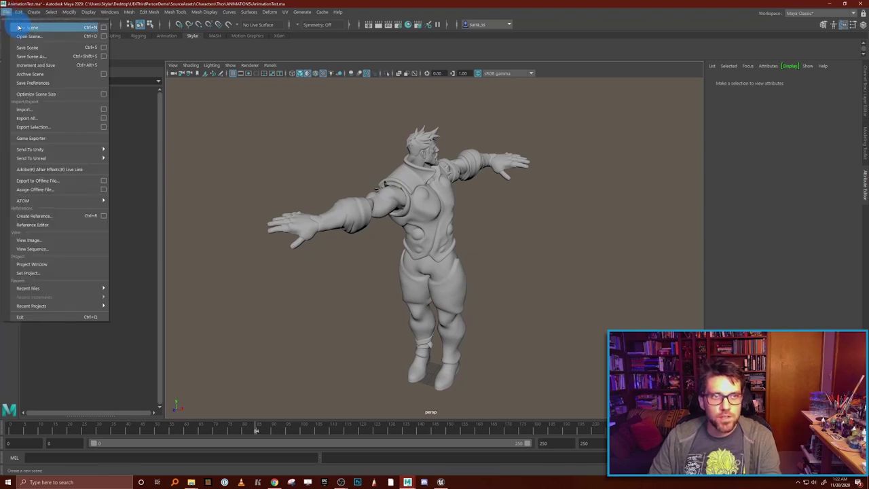
{"action": "left_click", "coordinate": [20, 28]}
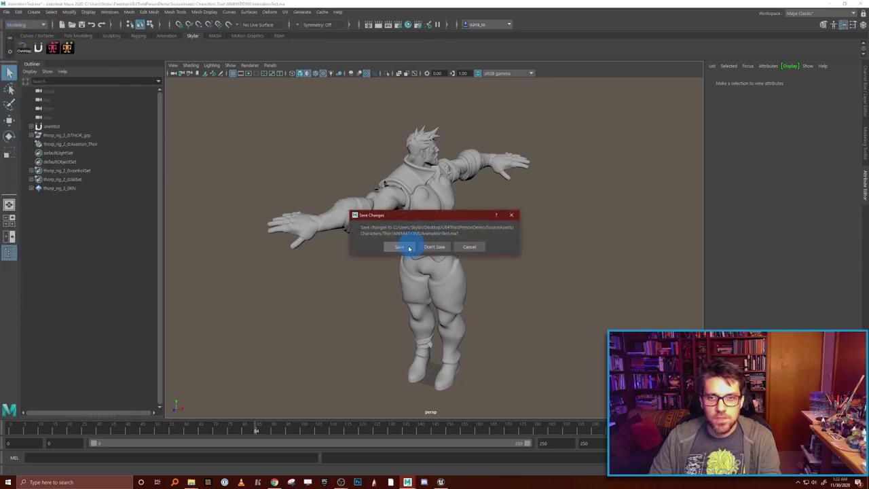
{"action": "left_click", "coordinate": [406, 248]}
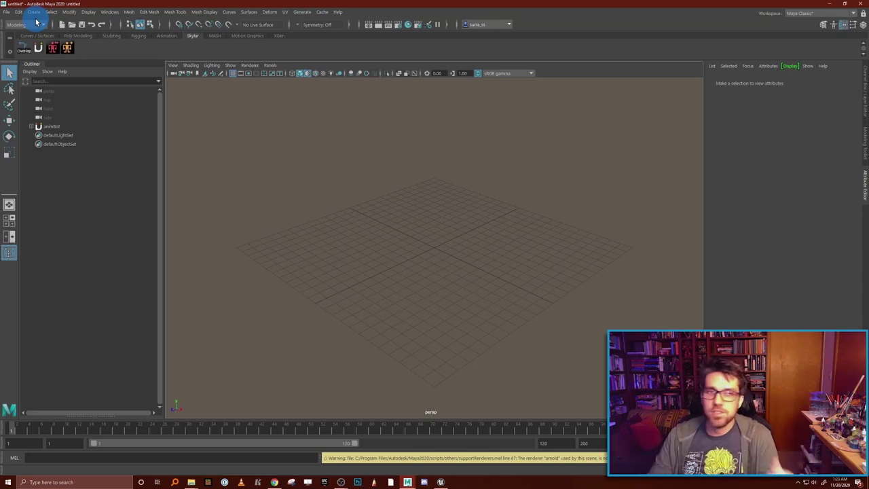
Reference thor_rig.ma from Thor's RIGS folder into the new scene and frame the whole character.
{"action": "left_click", "coordinate": [7, 13]}
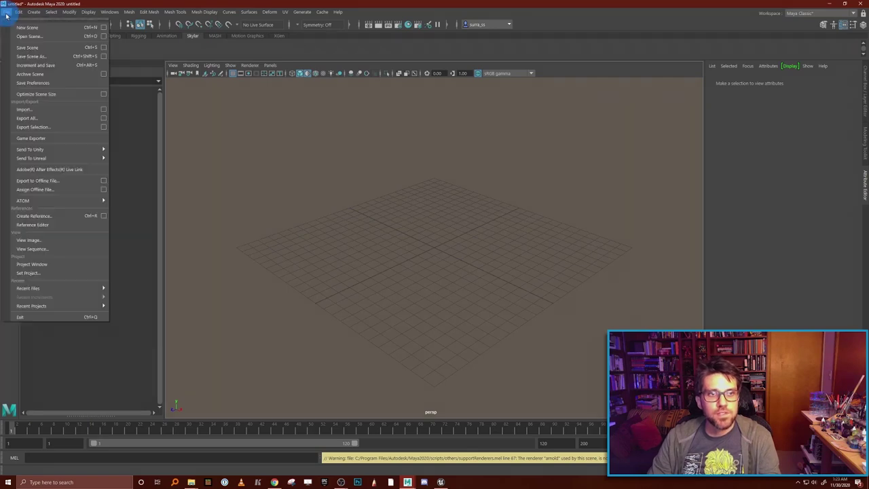
{"action": "left_click", "coordinate": [61, 215]}
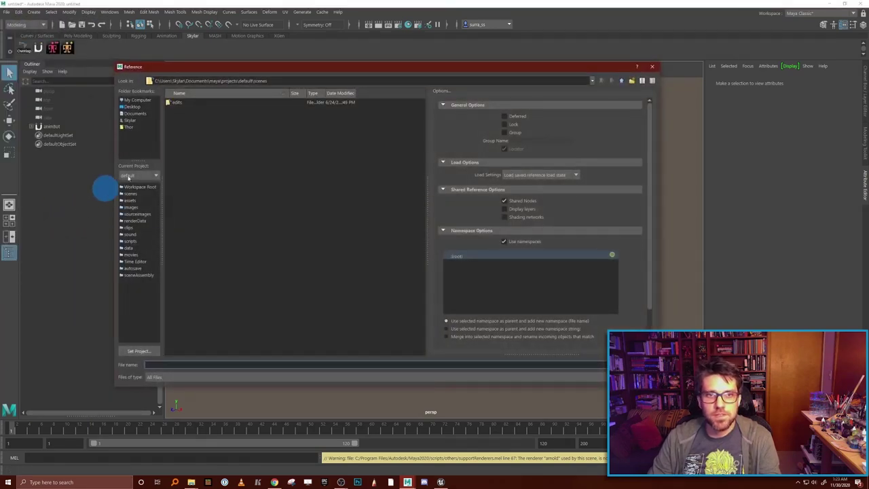
{"action": "left_click", "coordinate": [129, 127]}
{"action": "double_click", "coordinate": [183, 112]}
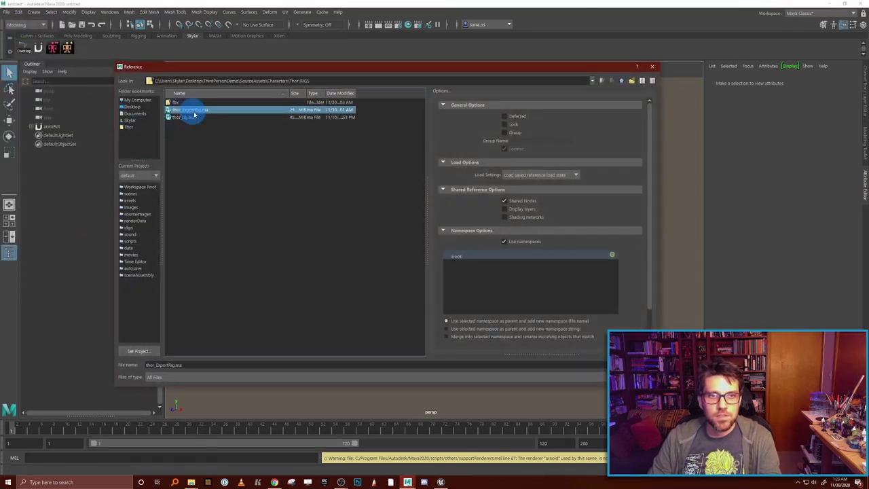
{"action": "double_click", "coordinate": [192, 120]}
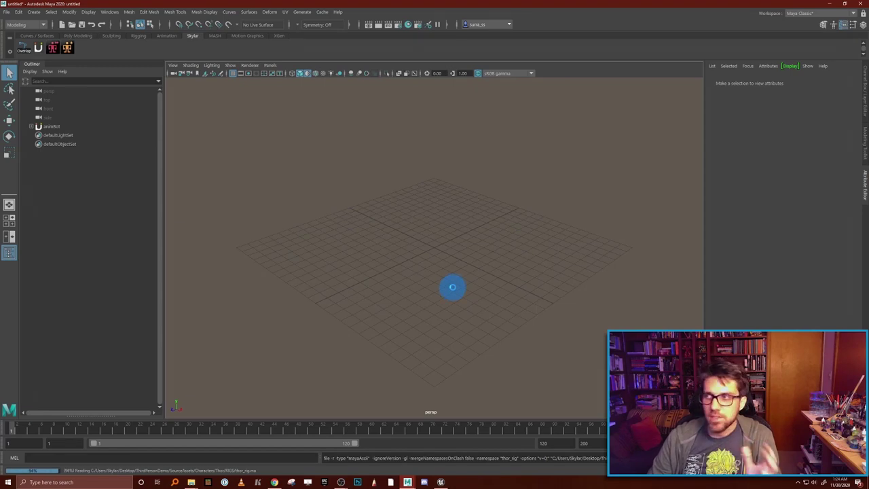
{"action": "left_click", "coordinate": [412, 360]}
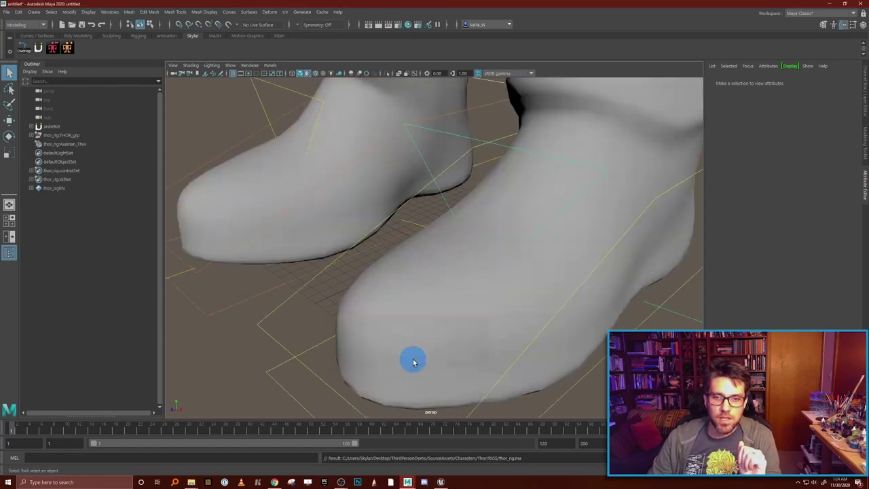
{"action": "scroll", "coordinate": [412, 360], "scroll_direction": "down", "scroll_amount": 10}
{"action": "left_click_drag", "start_coordinate": [476, 376], "coordinate": [583, 270], "text": "alt"}
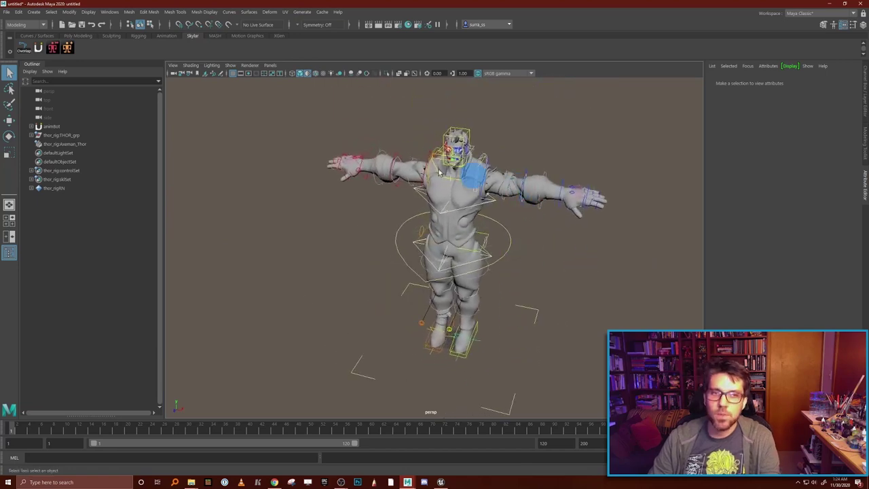
Examine the thor_rig.ma entry in the Reference Editor, including its file path and load state, and close the editor.
{"action": "left_click", "coordinate": [6, 13]}
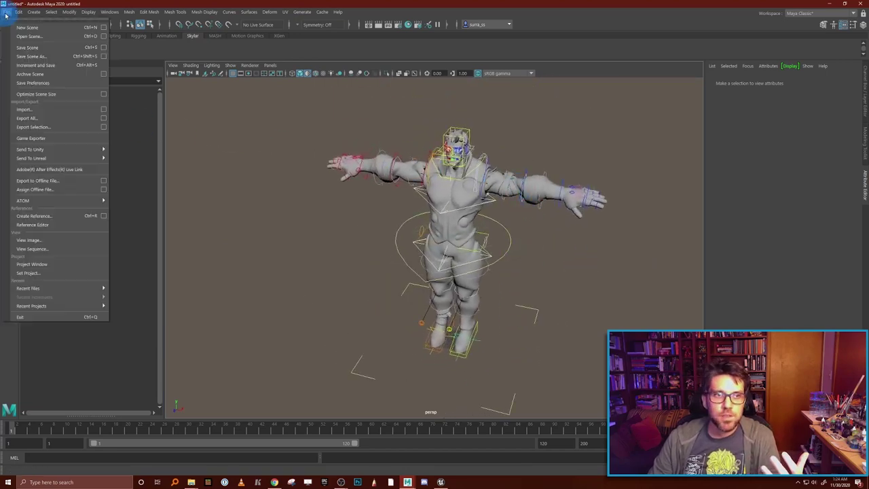
{"action": "left_click", "coordinate": [96, 224]}
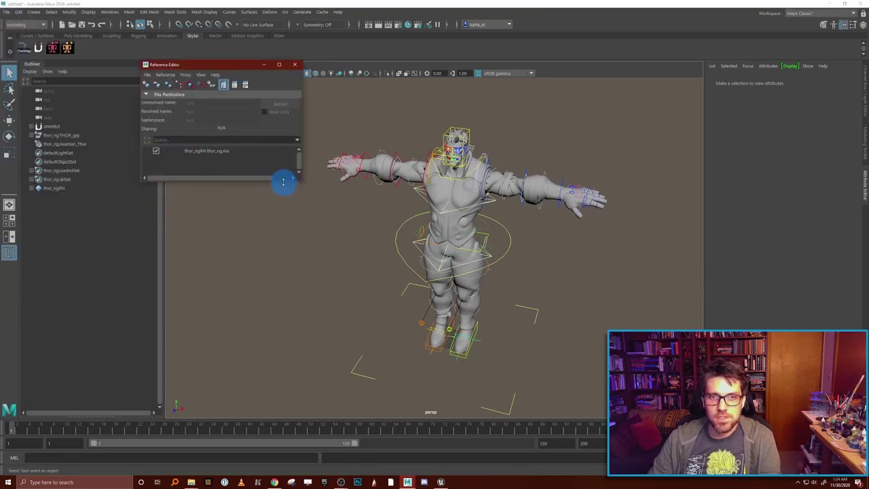
{"action": "left_click_drag", "start_coordinate": [281, 182], "coordinate": [285, 250]}
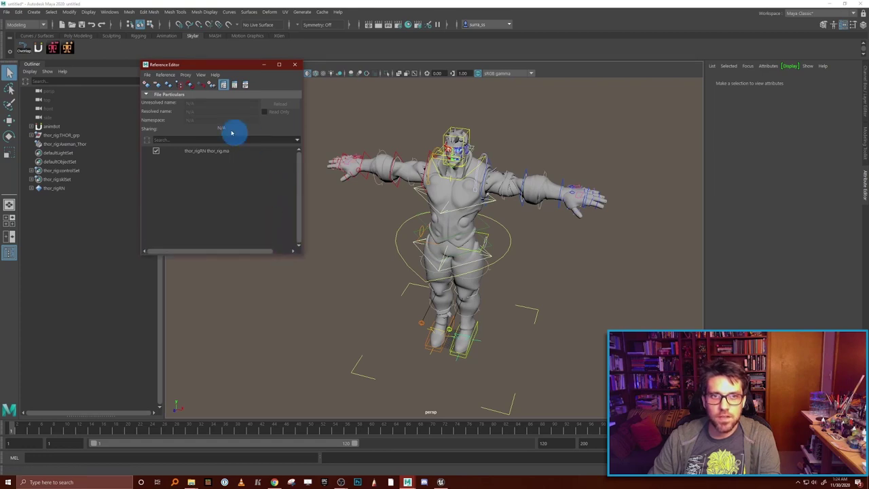
{"action": "left_click", "coordinate": [145, 93]}
{"action": "left_click", "coordinate": [146, 93]}
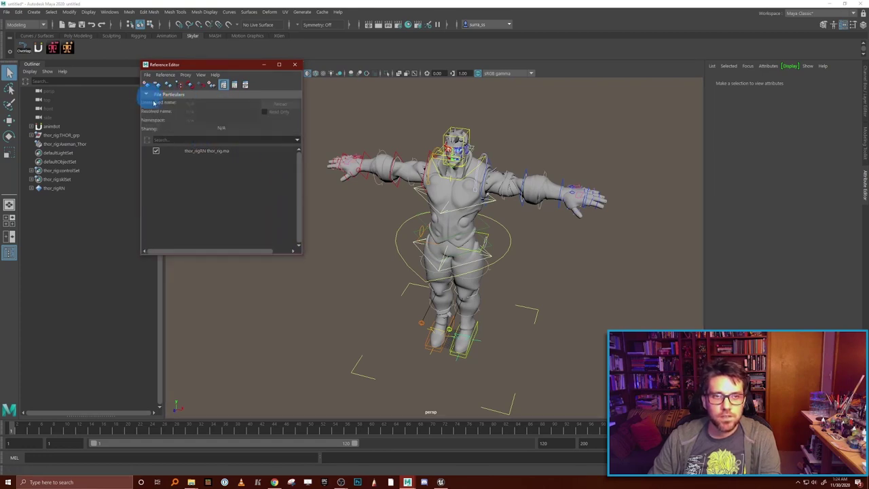
{"action": "right_click", "coordinate": [214, 152]}
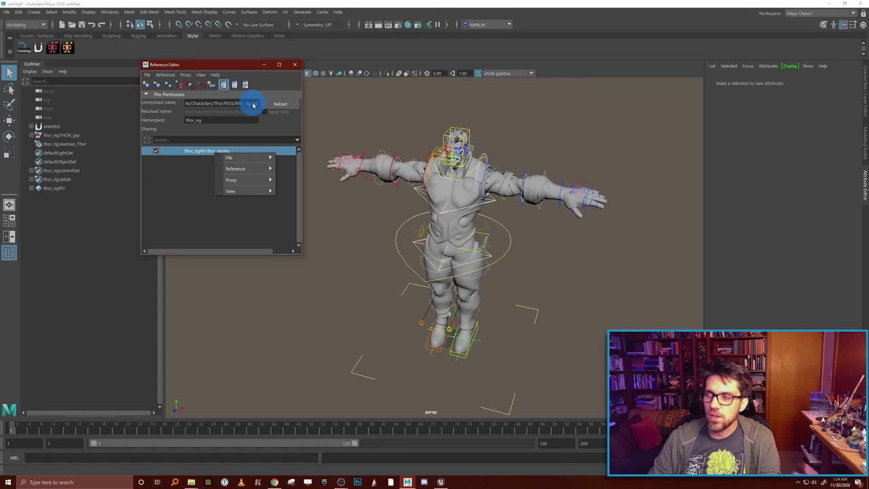
{"action": "left_click", "coordinate": [197, 175]}
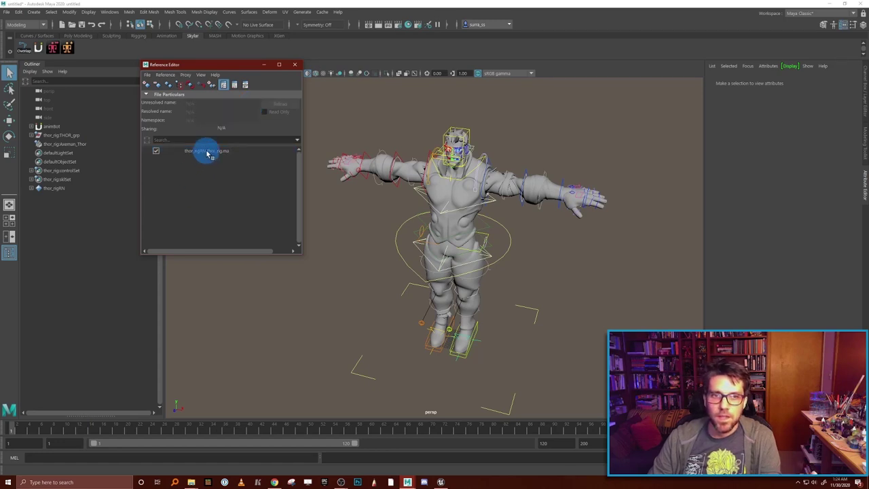
{"action": "left_click", "coordinate": [156, 151]}
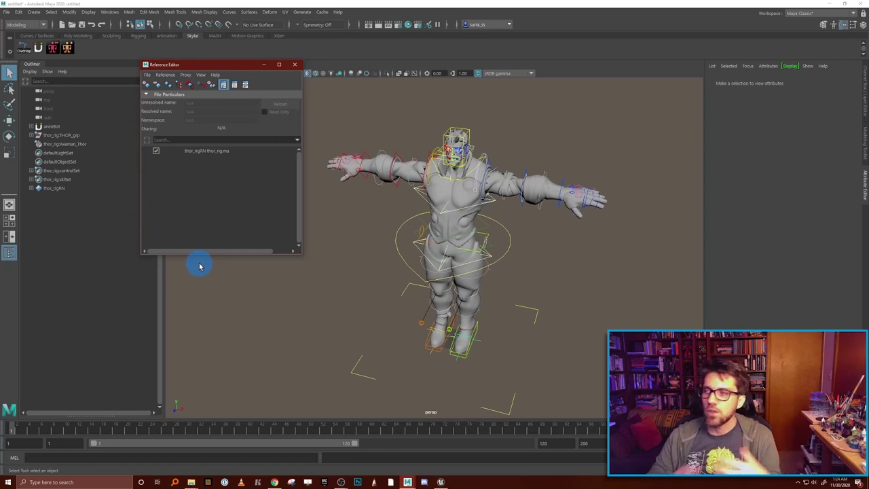
{"action": "left_click", "coordinate": [297, 64]}
Reopen the recent scene AnimationTest.ma without saving the untitled scene, and scrub through its animation.
{"action": "left_click", "coordinate": [10, 12]}
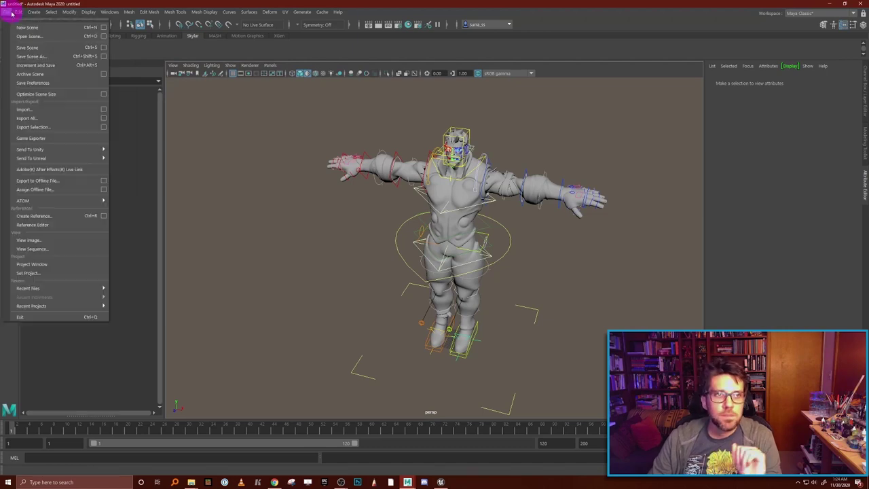
{"action": "mouse_move", "coordinate": [81, 293]}
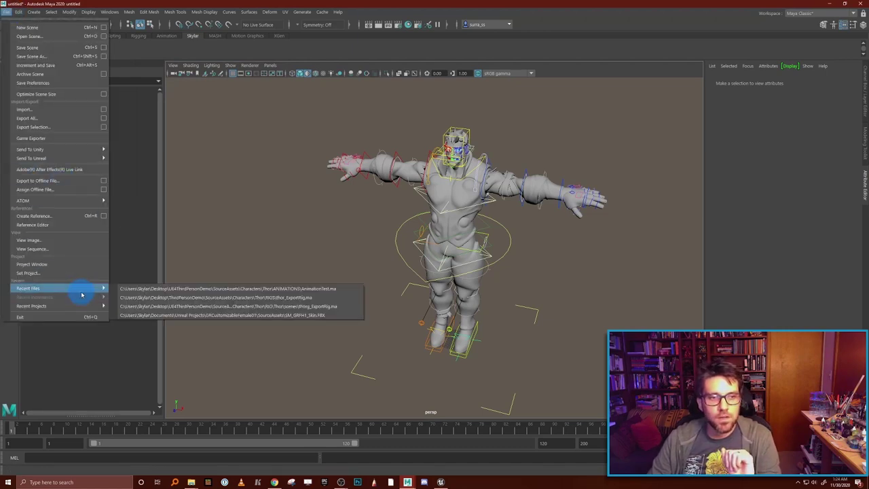
{"action": "left_click", "coordinate": [248, 293]}
{"action": "left_click", "coordinate": [435, 243]}
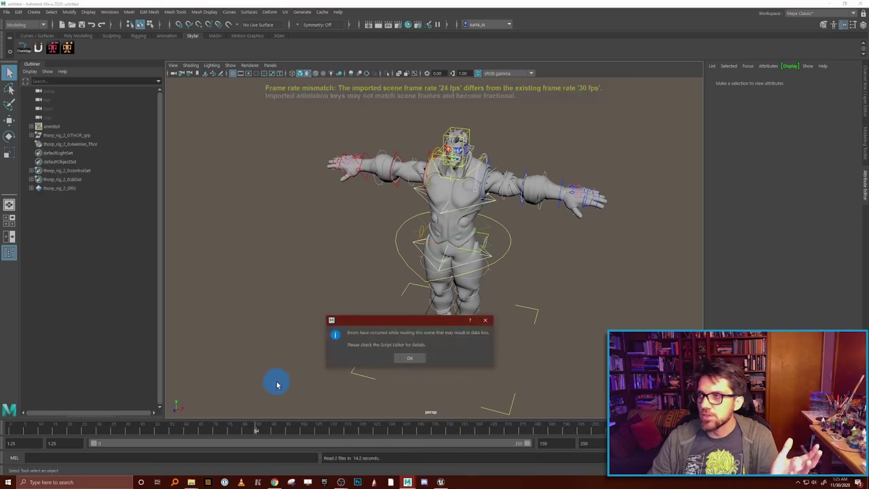
{"action": "left_click", "coordinate": [409, 358]}
{"action": "left_click_drag", "start_coordinate": [162, 432], "coordinate": [469, 434]}
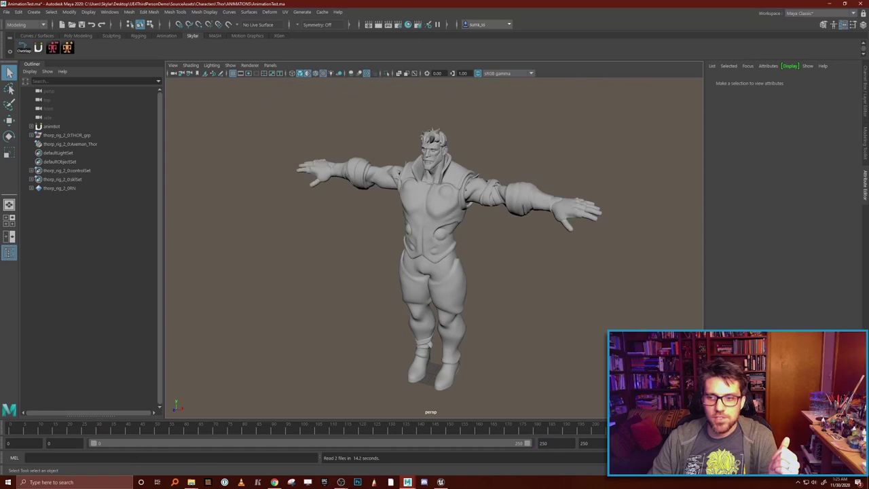
{"action": "left_click", "coordinate": [89, 397]}
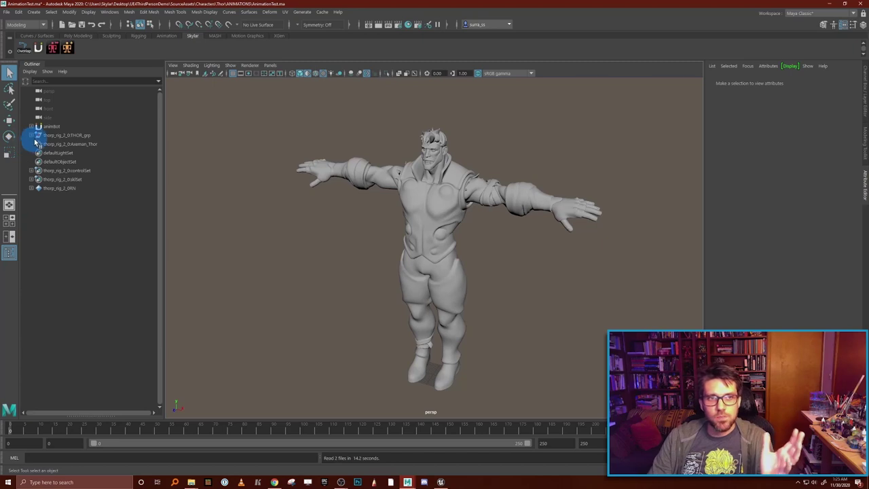
Expand THOR_grp, export_grp and bind_grp in the scene hierarchy and select the rig's root joint.
{"action": "left_click", "coordinate": [31, 136]}
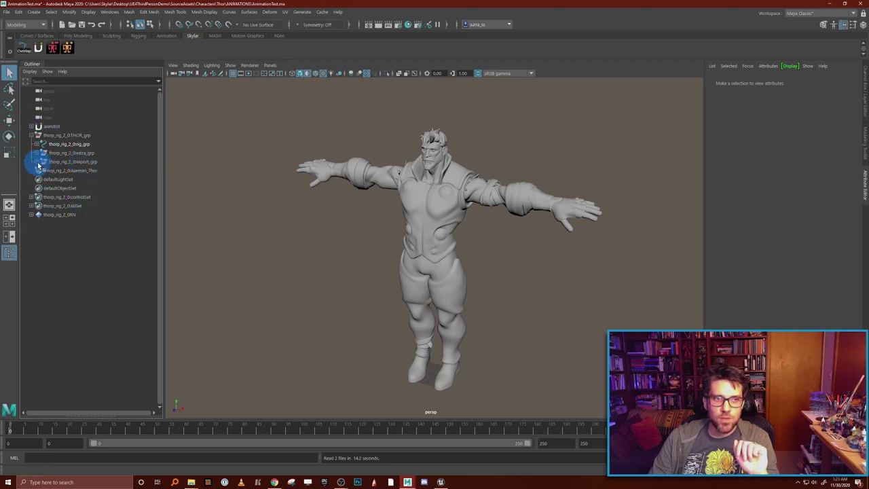
{"action": "left_click", "coordinate": [37, 163]}
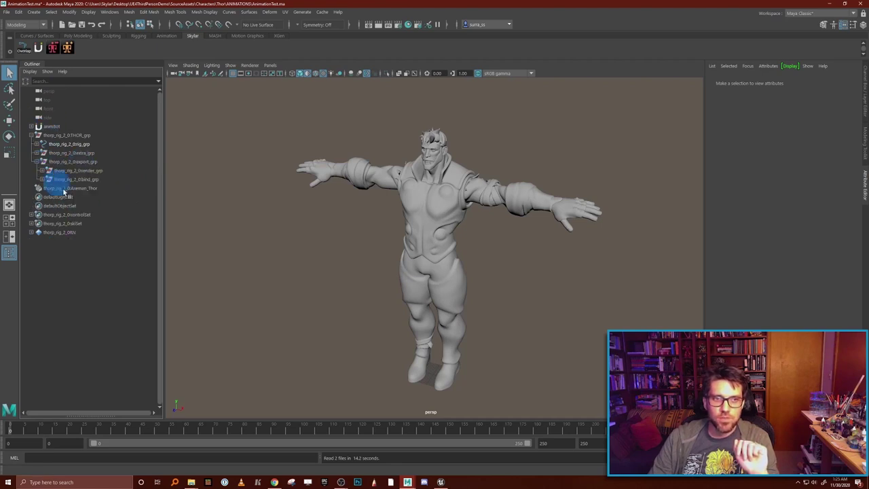
{"action": "left_click", "coordinate": [45, 179]}
{"action": "left_click", "coordinate": [82, 205]}
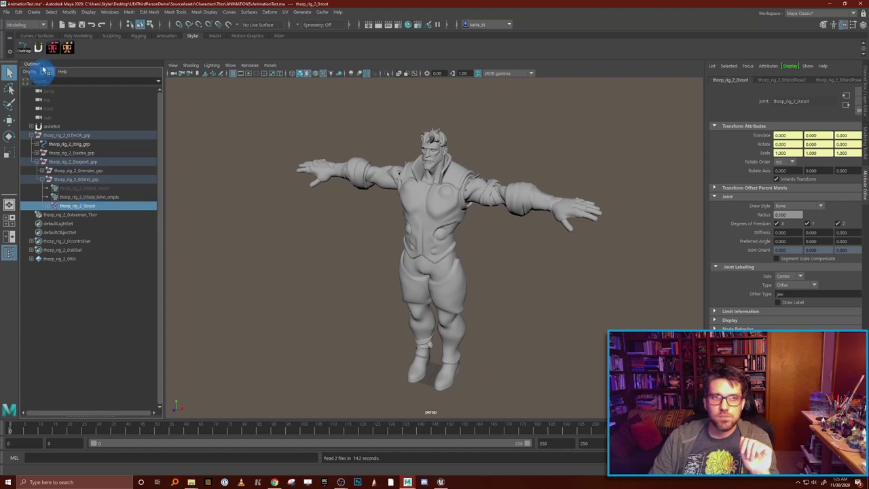
Set up an FBX export of the selected root joint with Animation enabled and Bake Animation covering frames 0 to 250.
{"action": "left_click", "coordinate": [10, 14]}
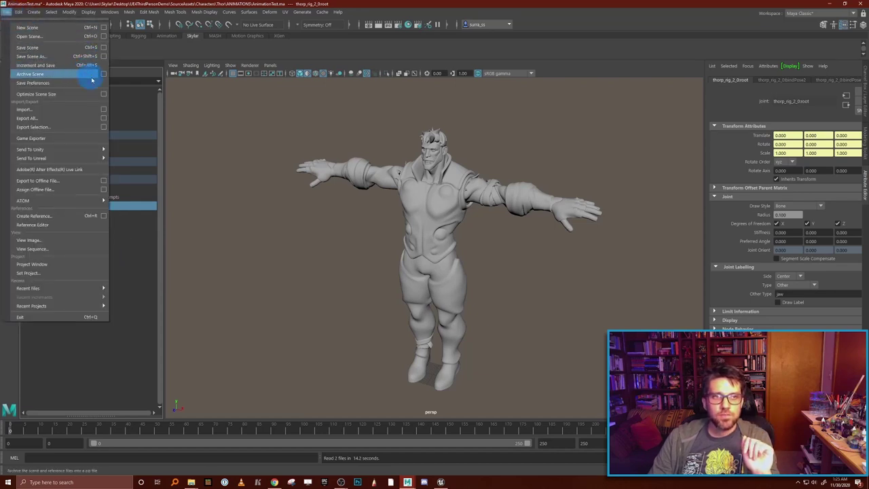
{"action": "left_click", "coordinate": [103, 129]}
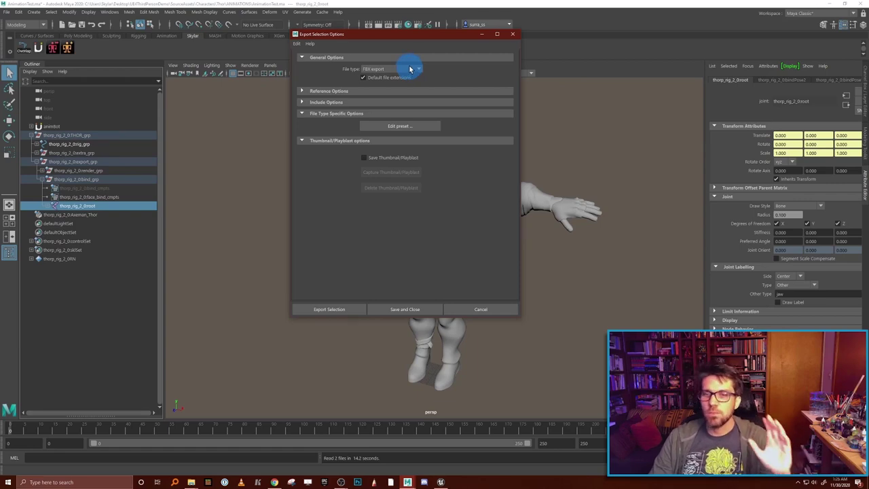
{"action": "left_click", "coordinate": [331, 310]}
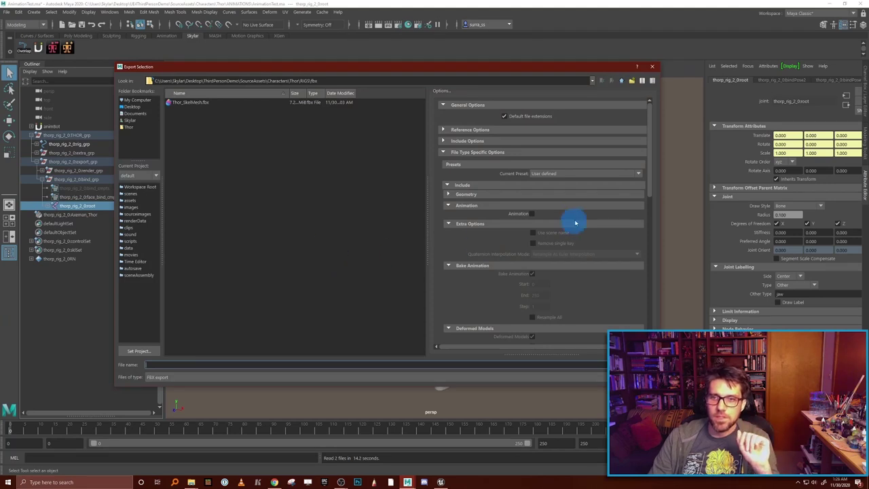
{"action": "left_click", "coordinate": [533, 213]}
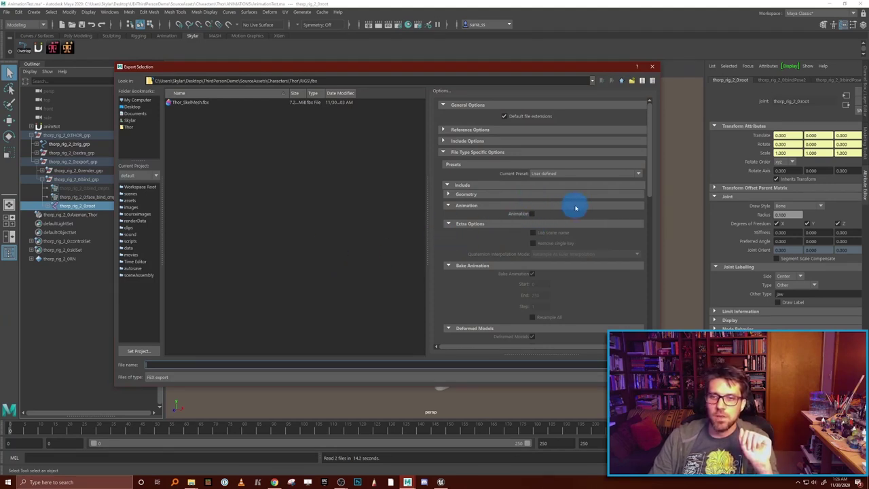
{"action": "left_click", "coordinate": [533, 215]}
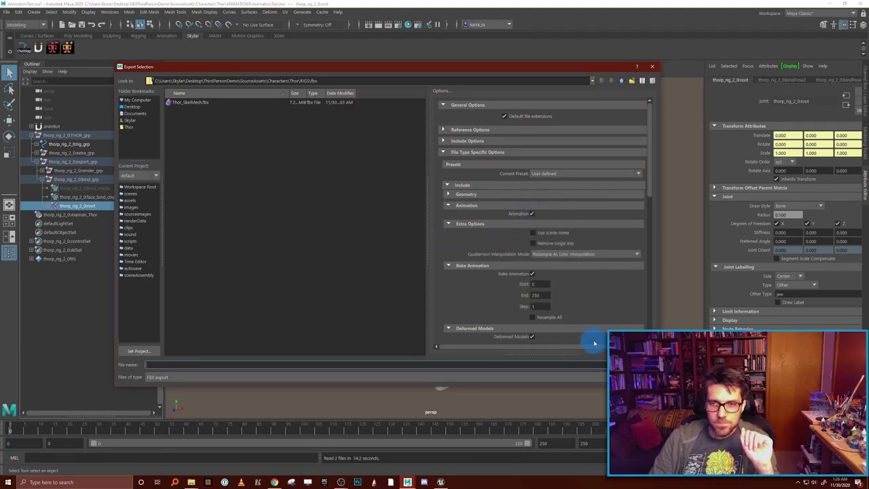
{"action": "left_click", "coordinate": [535, 279]}
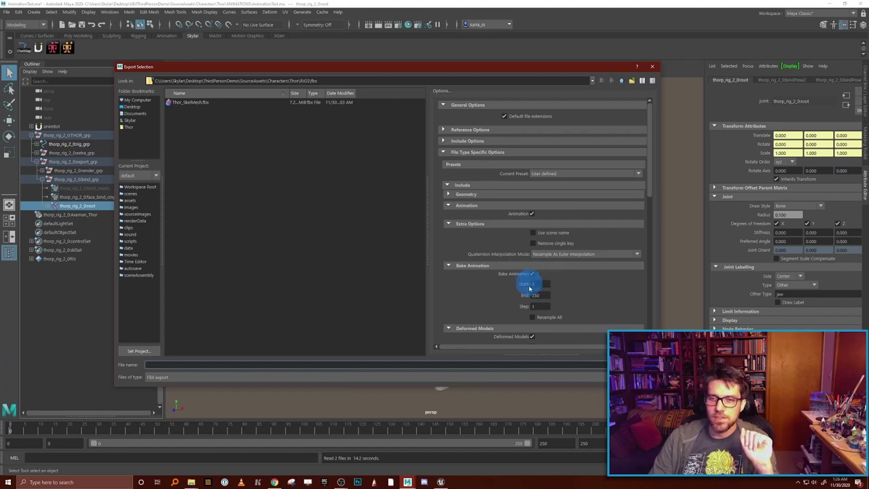
{"action": "left_click", "coordinate": [523, 284]}
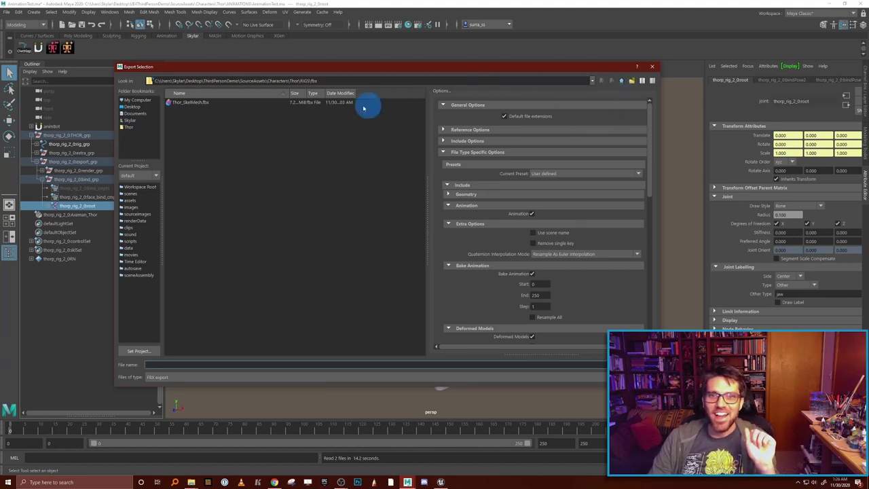
Create a folder named fbx inside Thor's ANIMS folder for the export.
{"action": "left_click", "coordinate": [622, 81]}
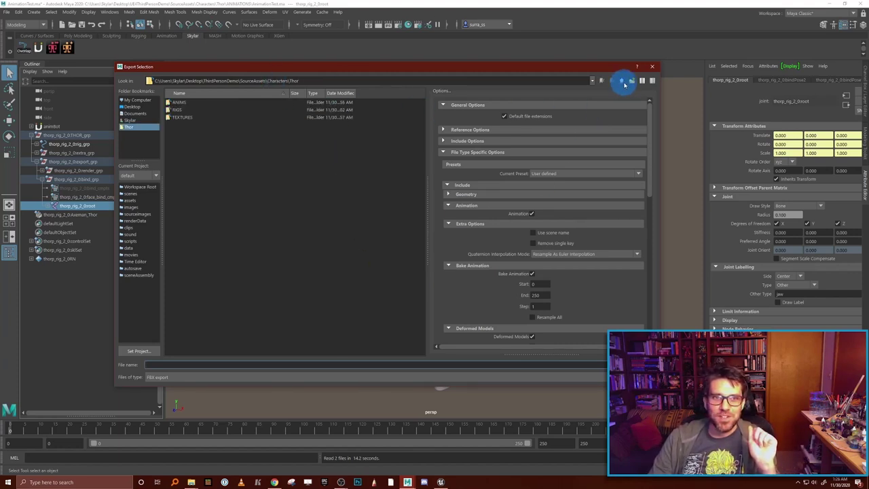
{"action": "double_click", "coordinate": [178, 102]}
{"action": "right_click", "coordinate": [228, 164]}
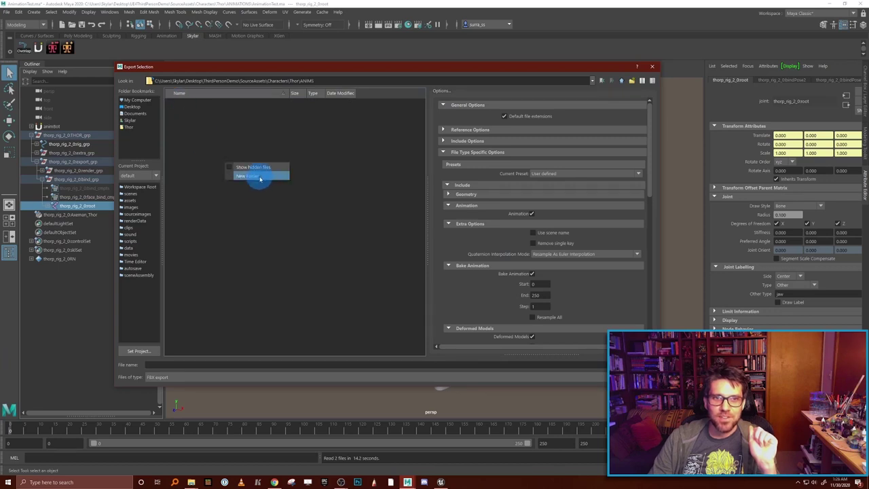
{"action": "left_click", "coordinate": [260, 176]}
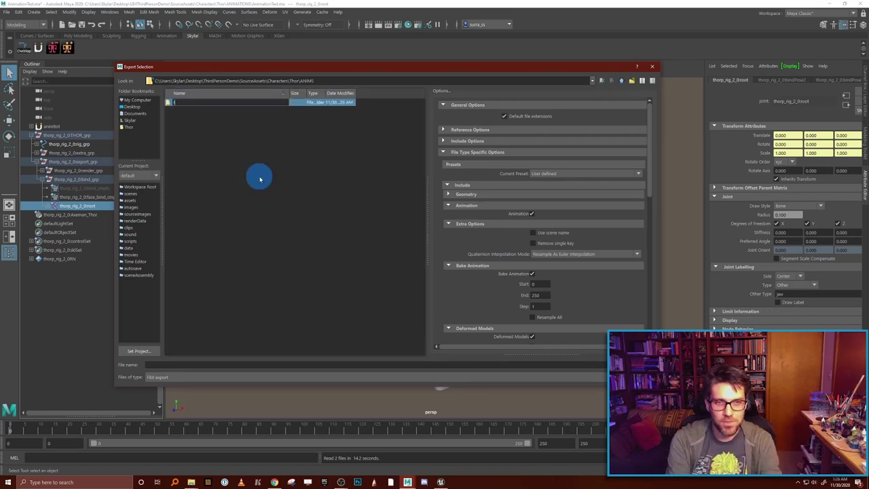
{"action": "type", "text": "fbx"}
{"action": "key", "text": "Return"}
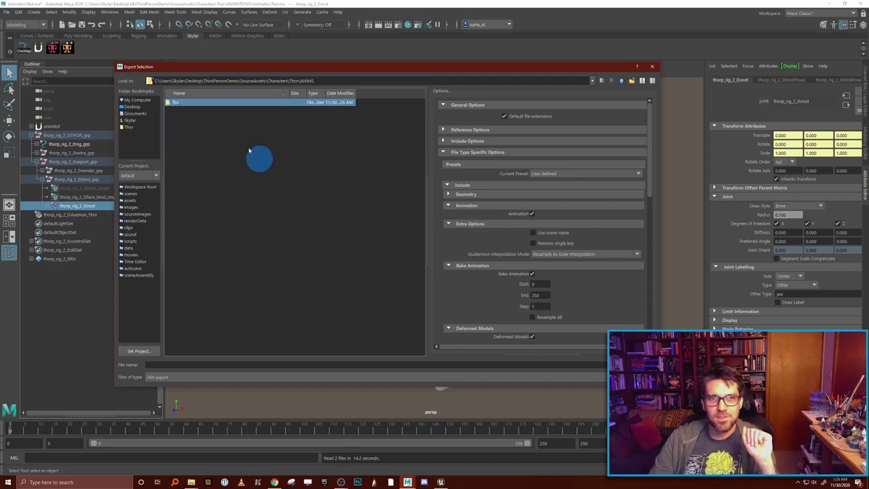
Export the selection into the new fbx folder as Thor_AnimTest and dismiss the export warnings.
{"action": "double_click", "coordinate": [186, 101]}
{"action": "left_click", "coordinate": [179, 361]}
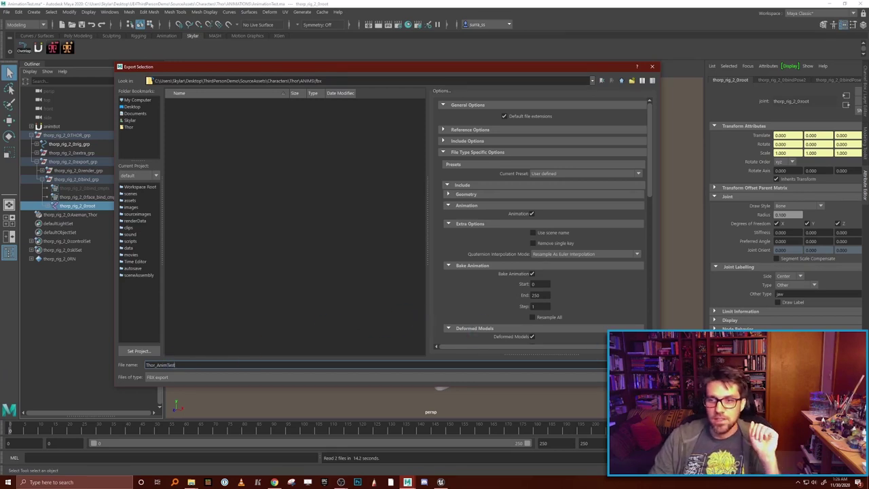
{"action": "key", "text": "Return"}
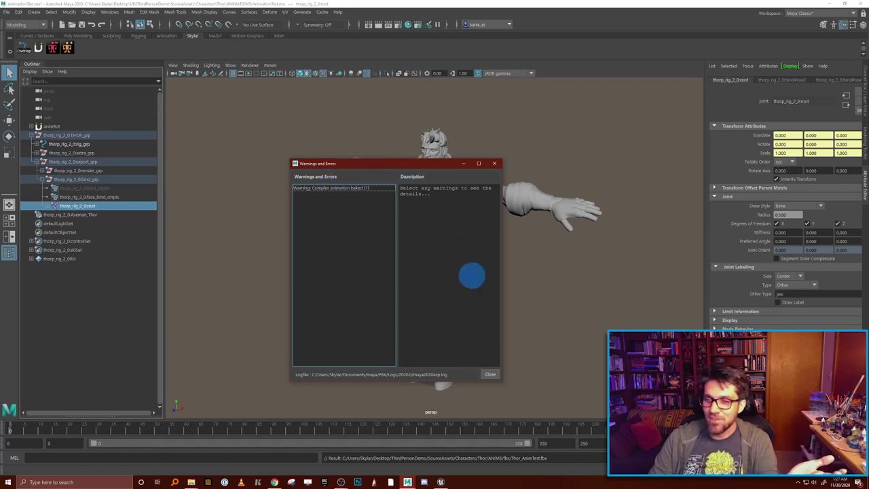
{"action": "left_click", "coordinate": [491, 374]}
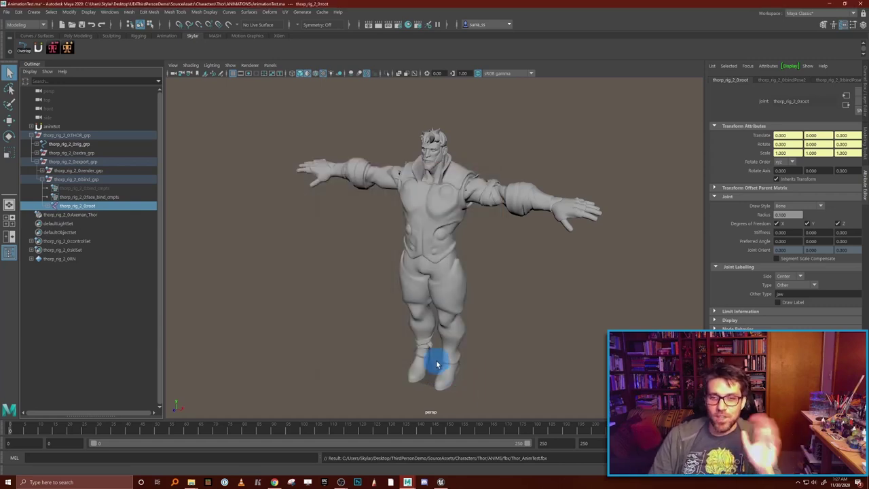
Switch to Unreal Editor and start importing Thor_AnimTest.fbx from Thor's ANIMS/fbx source folder into the project's ANIMS folder.
{"action": "left_click", "coordinate": [439, 480]}
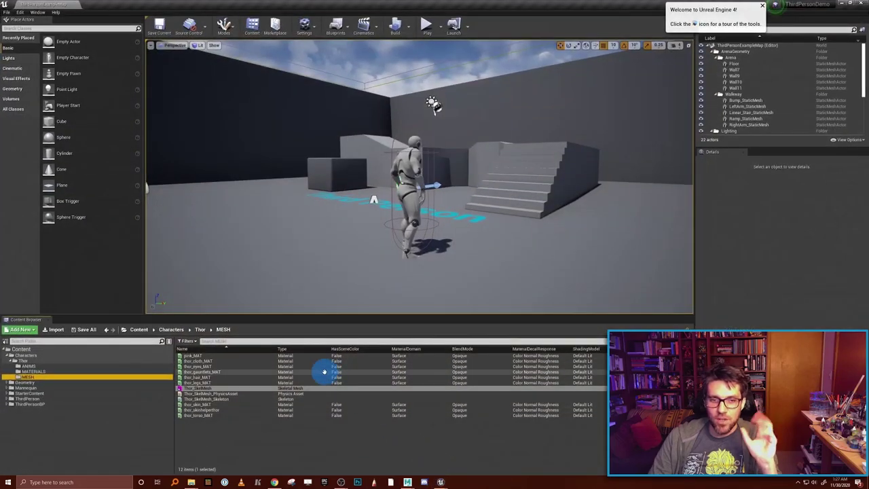
{"action": "left_click", "coordinate": [34, 365]}
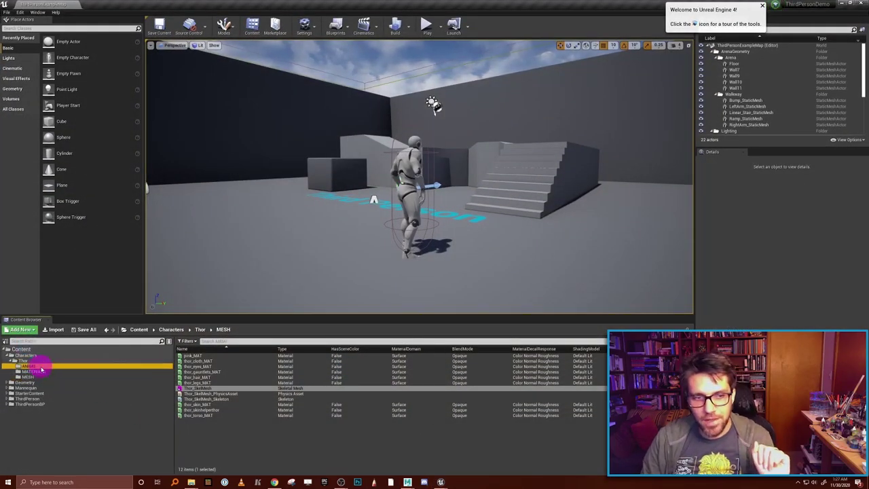
{"action": "left_click", "coordinate": [51, 331]}
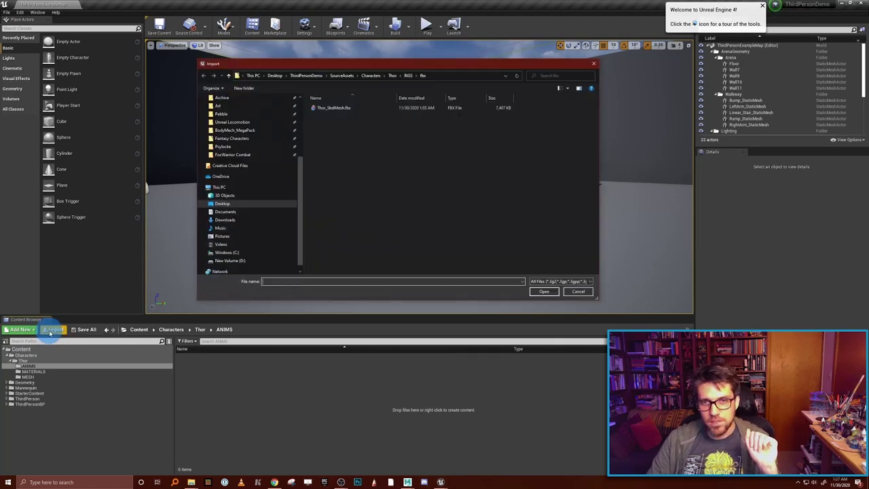
{"action": "left_click", "coordinate": [392, 77]}
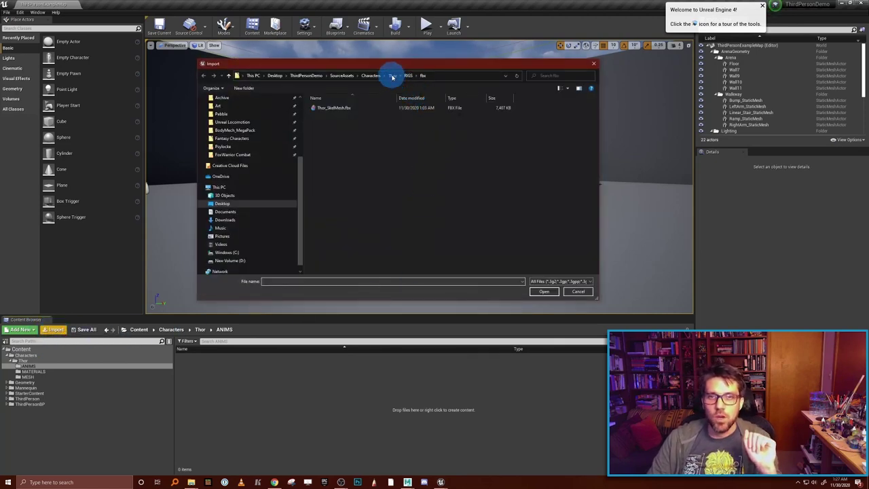
{"action": "double_click", "coordinate": [334, 108]}
{"action": "double_click", "coordinate": [337, 109]}
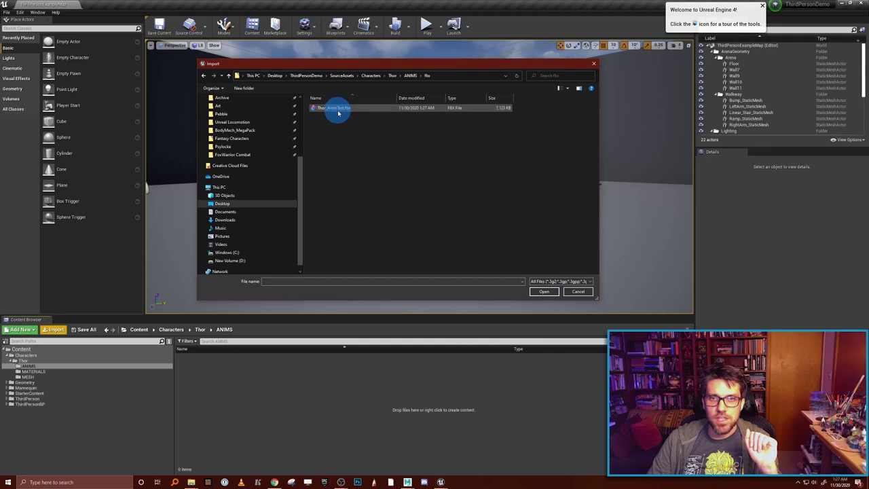
{"action": "left_click", "coordinate": [337, 108]}
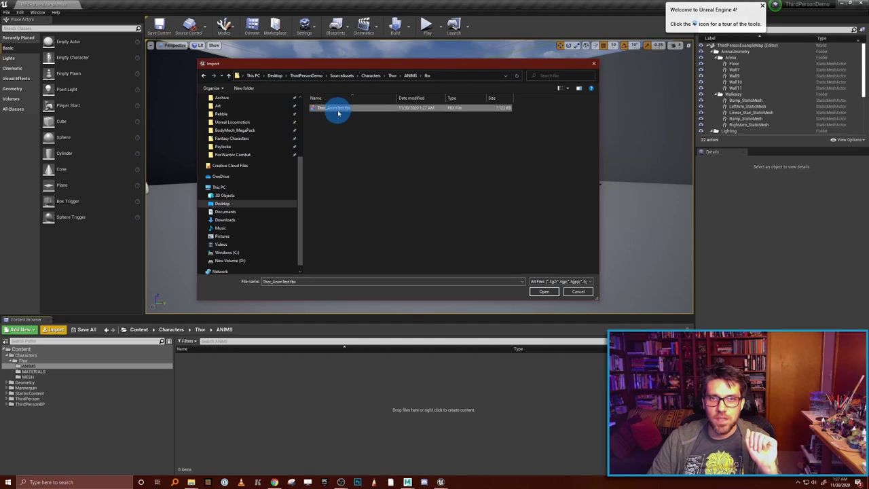
{"action": "left_click", "coordinate": [545, 291]}
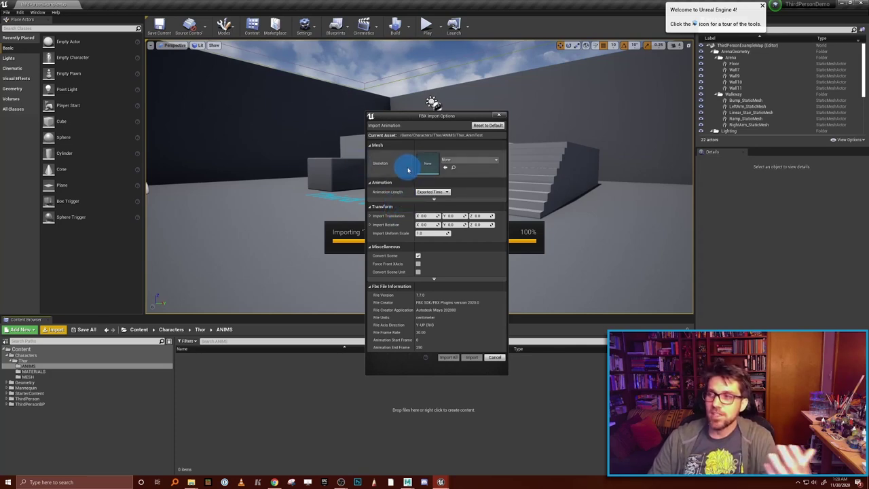
Import the animation using Thor_SkelMesh_Skeleton as its skeleton and close the message log.
{"action": "left_click", "coordinate": [490, 161]}
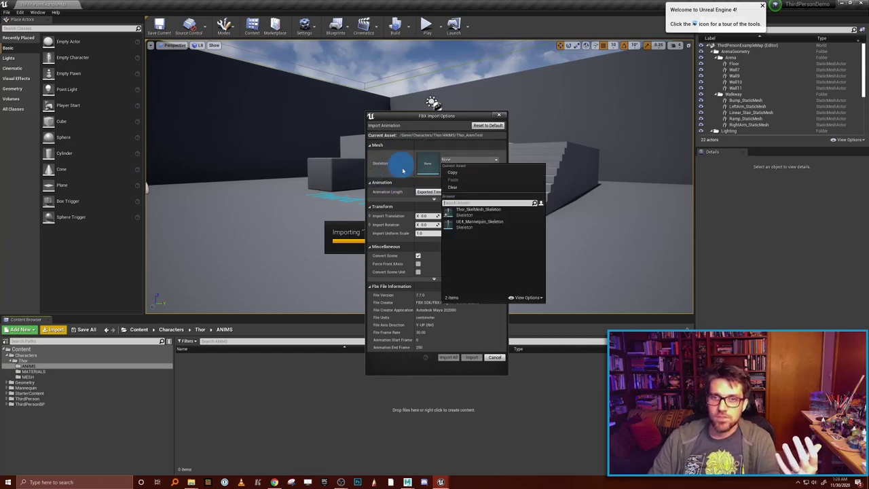
{"action": "left_click", "coordinate": [473, 212]}
{"action": "left_click", "coordinate": [471, 358]}
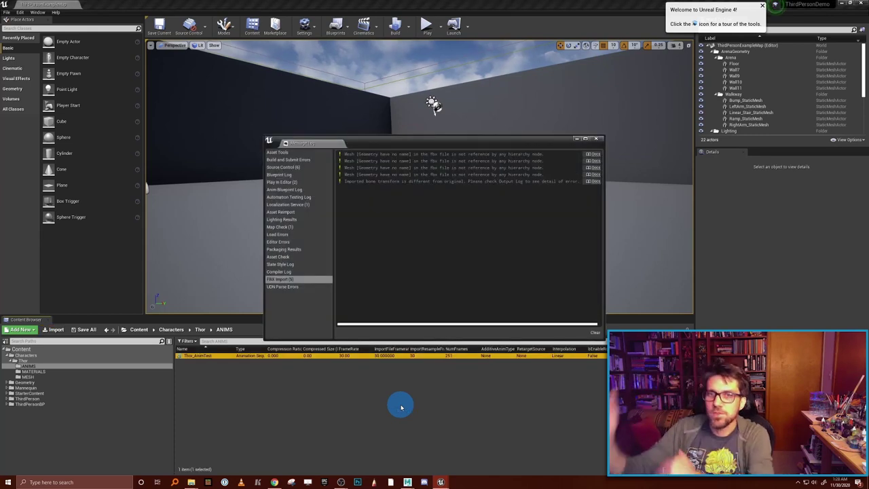
{"action": "left_click", "coordinate": [595, 141]}
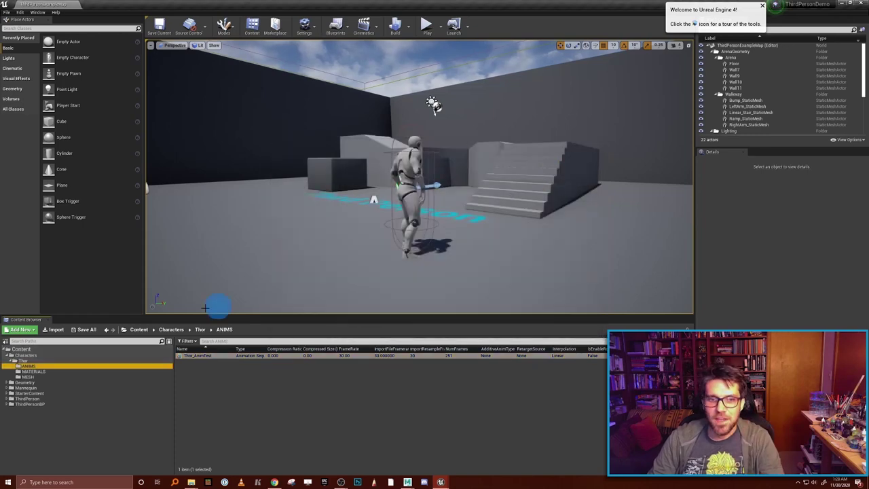
Open the Thor_AnimTest animation and examine the character's orientation during playback.
{"action": "double_click", "coordinate": [203, 357]}
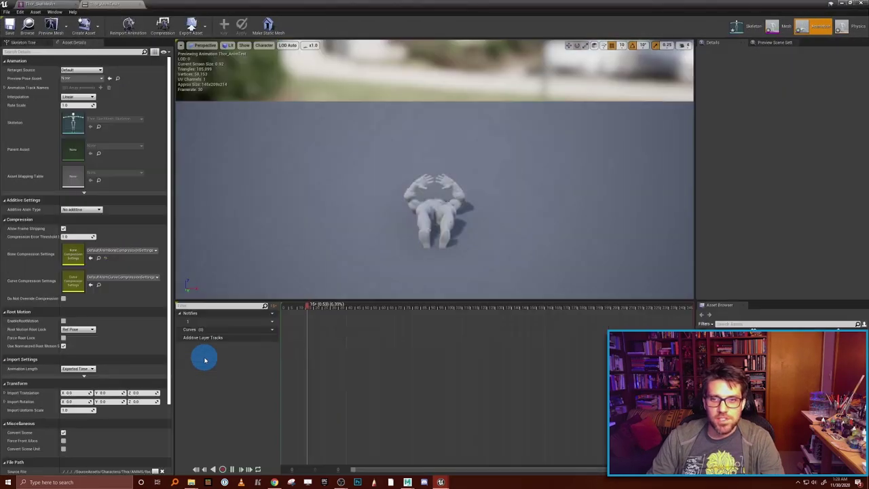
{"action": "left_click_drag", "start_coordinate": [464, 236], "coordinate": [476, 250]}
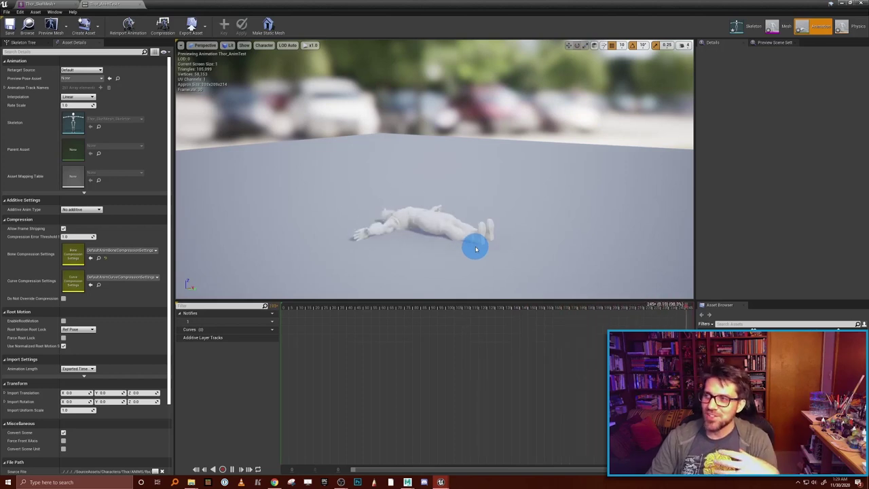
{"action": "left_click_drag", "start_coordinate": [476, 250], "coordinate": [476, 250]}
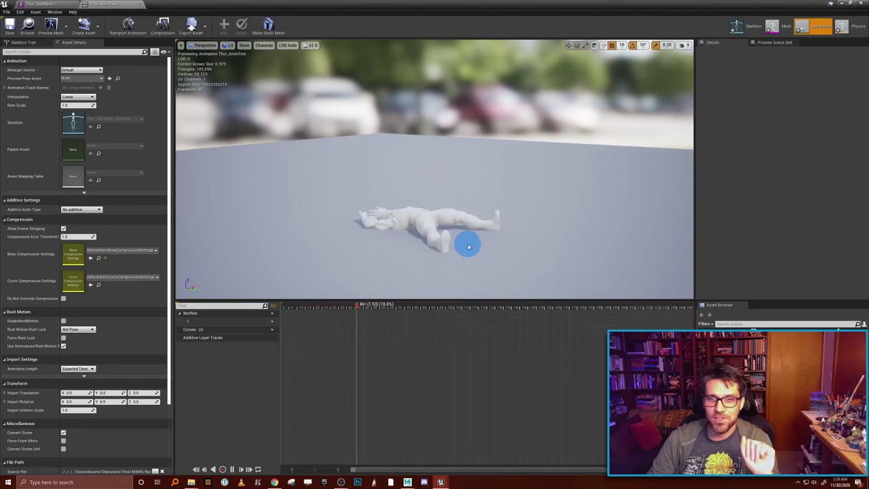
{"action": "mouse_move", "coordinate": [469, 246]}
{"action": "left_mouse_down"}
{"action": "mouse_move", "coordinate": [473, 234]}
{"action": "mouse_move", "coordinate": [495, 233]}
{"action": "left_mouse_up"}
{"action": "left_click", "coordinate": [510, 127]}
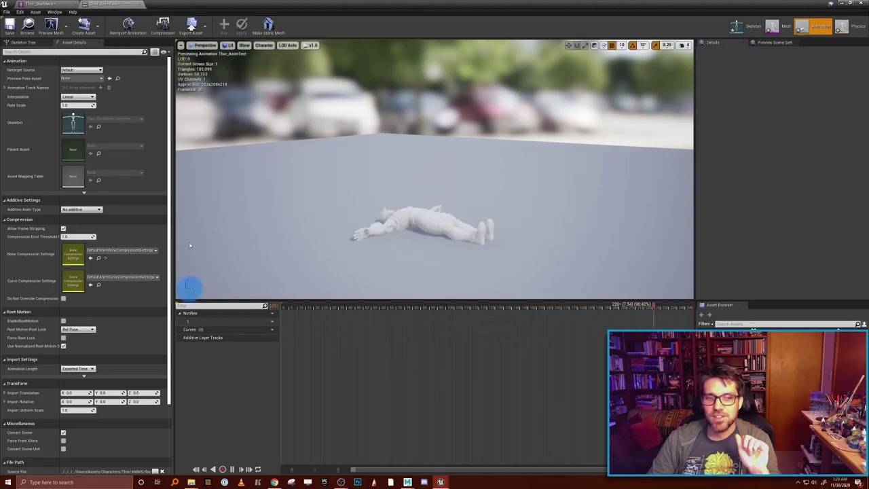
Widen the asset details area and set the animation's Import Rotation X to 90.
{"action": "left_click_drag", "start_coordinate": [174, 148], "coordinate": [209, 143]}
{"action": "left_click", "coordinate": [86, 411]}
{"action": "left_click", "coordinate": [53, 369]}
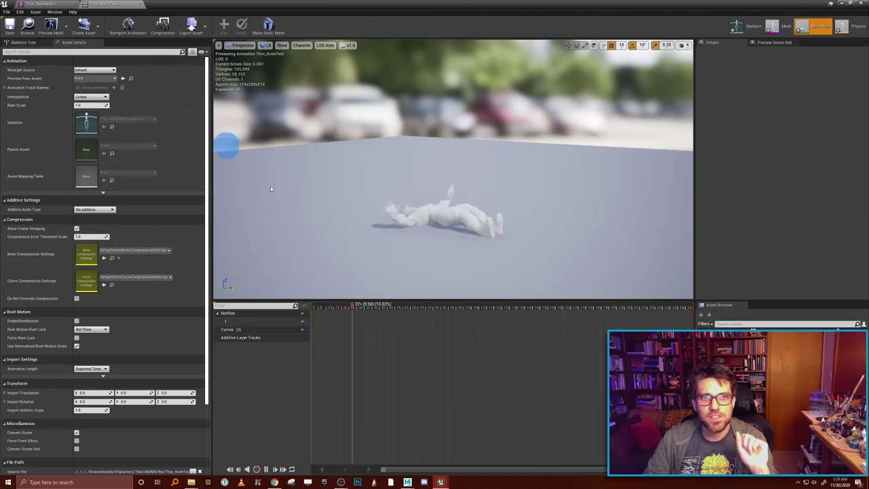
{"action": "left_click", "coordinate": [55, 13]}
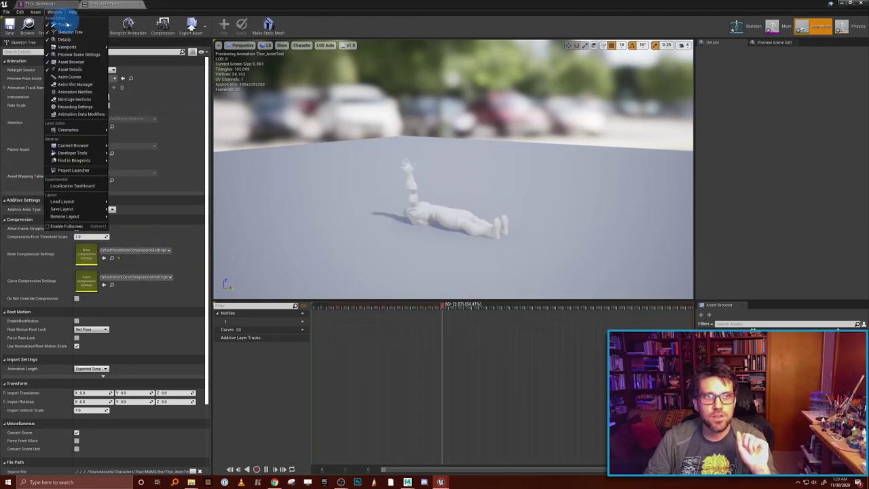
{"action": "left_click", "coordinate": [78, 70]}
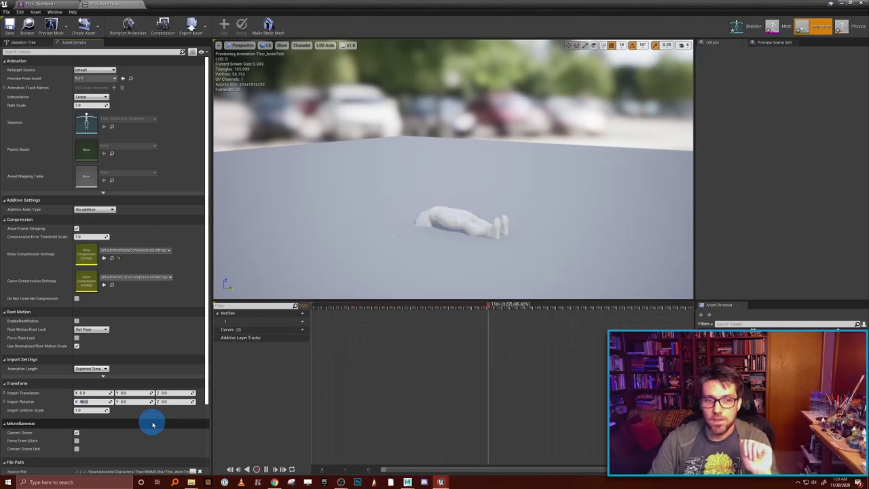
Reimport Thor_AnimTest with the new rotation, close the message log, and restore the animation editor to a smaller floating window.
{"action": "left_click", "coordinate": [129, 32]}
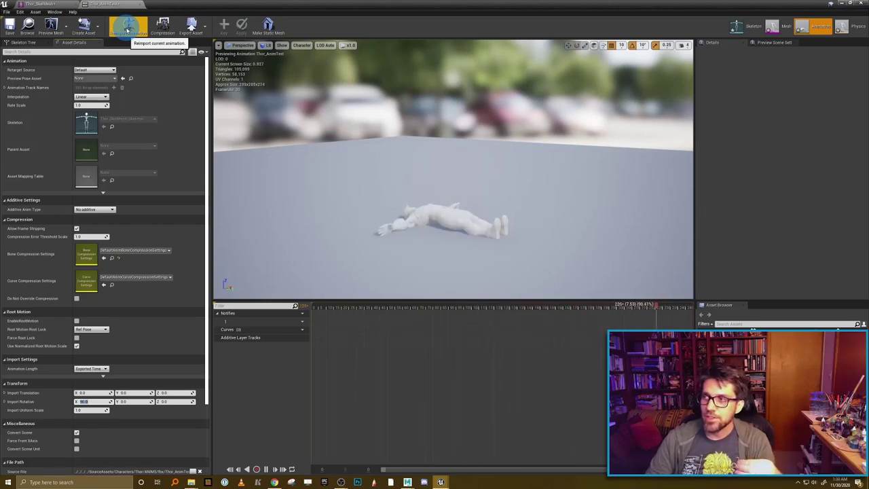
{"action": "left_click", "coordinate": [128, 28]}
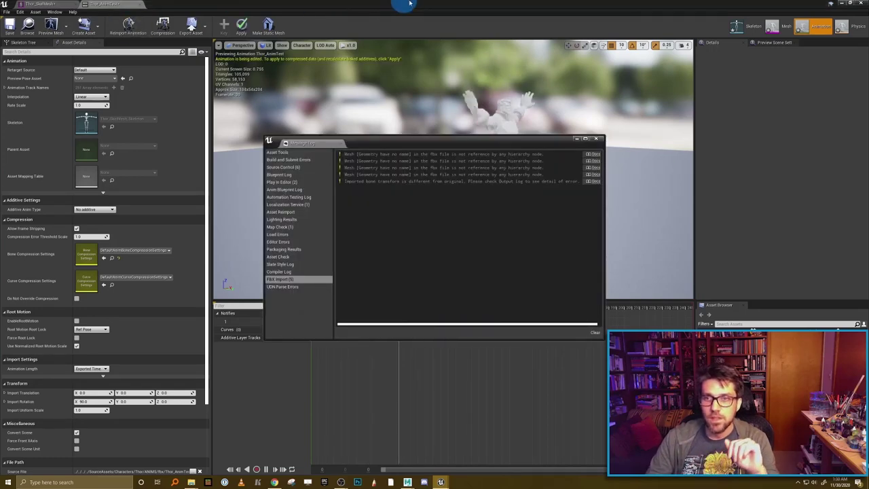
{"action": "left_click", "coordinate": [595, 138]}
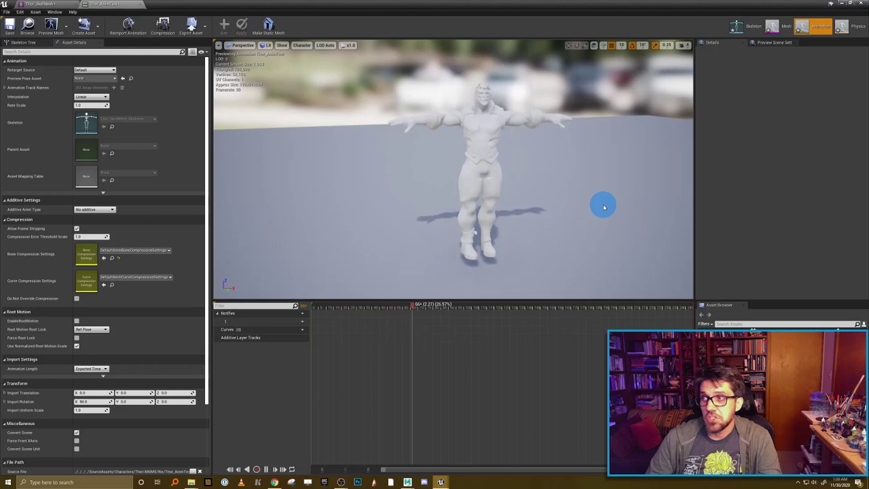
{"action": "left_click_drag", "start_coordinate": [339, 8], "coordinate": [378, 68]}
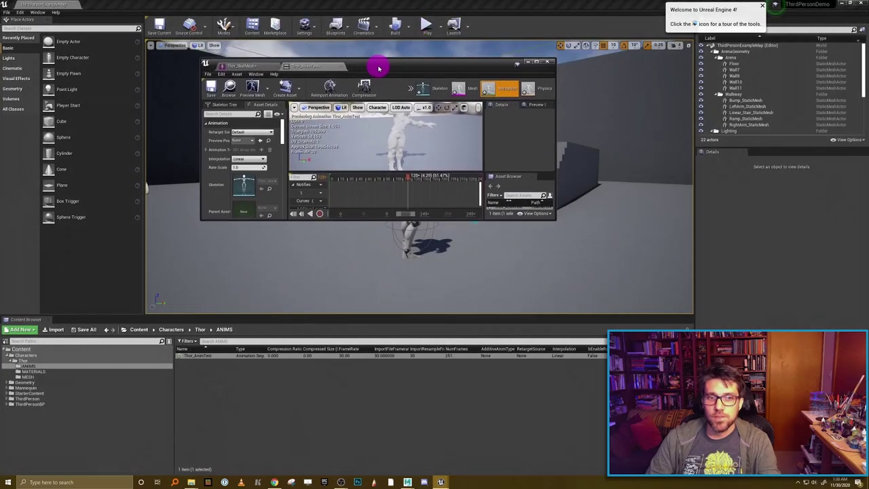
Close the animation editor and place Thor_AnimTest in the level to the left of the mannequin.
{"action": "left_click", "coordinate": [549, 64]}
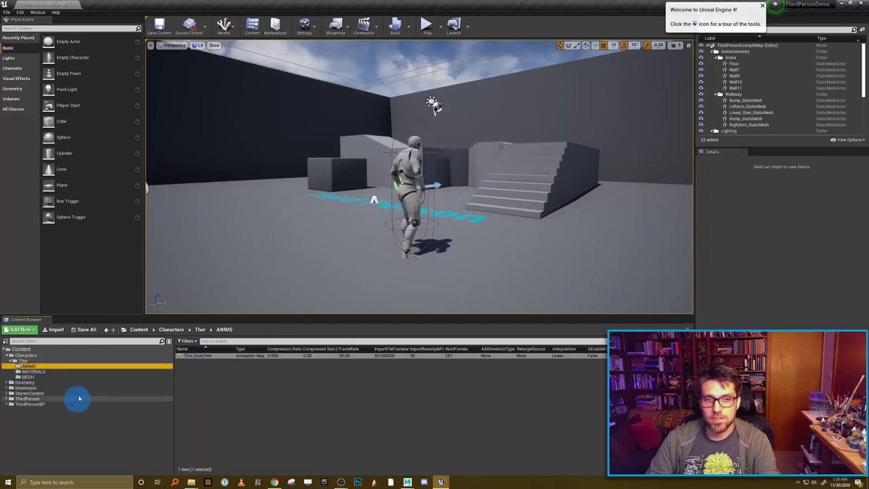
{"action": "left_click", "coordinate": [201, 357]}
{"action": "left_click_drag", "start_coordinate": [202, 357], "coordinate": [237, 206]}
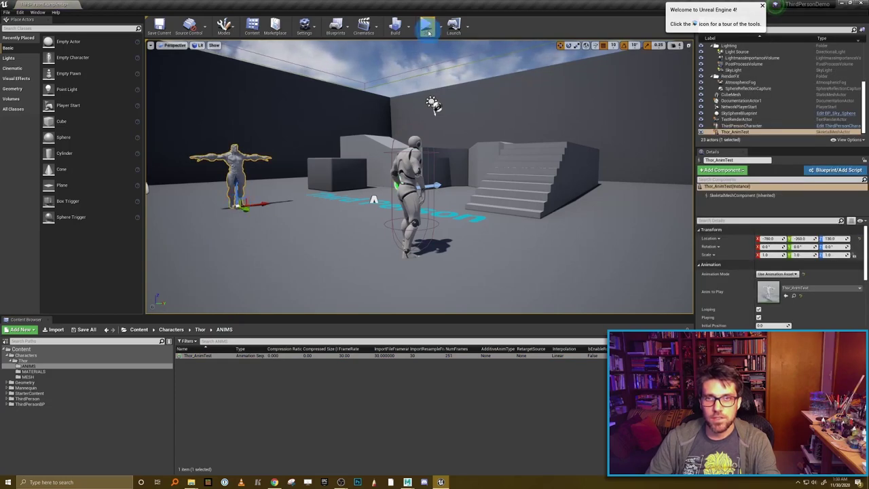
Play the level and walk the mannequin toward Thor to view his animation in the game.
{"action": "left_click", "coordinate": [426, 24]}
{"action": "left_click", "coordinate": [432, 127]}
{"action": "key", "text": "w"}
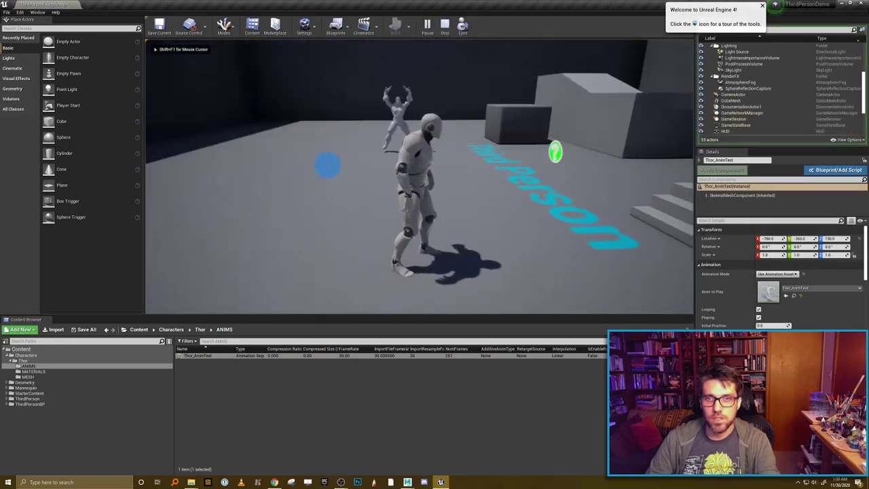
{"action": "key", "text": "w"}
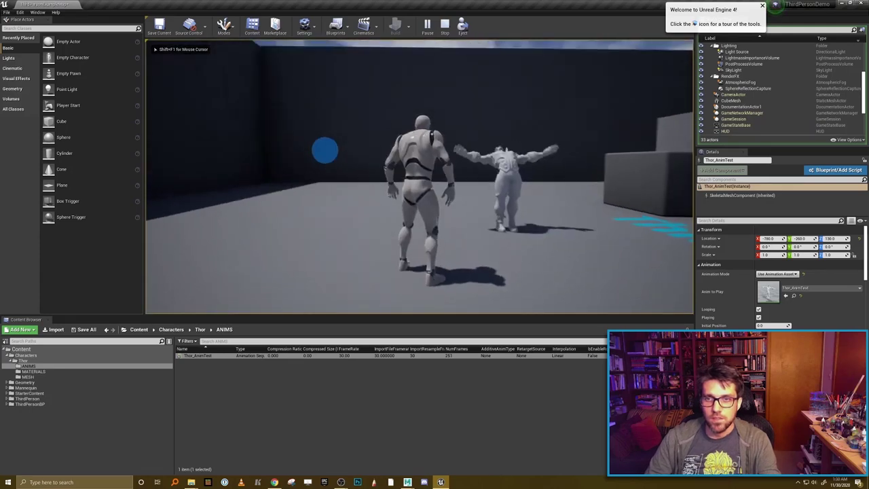
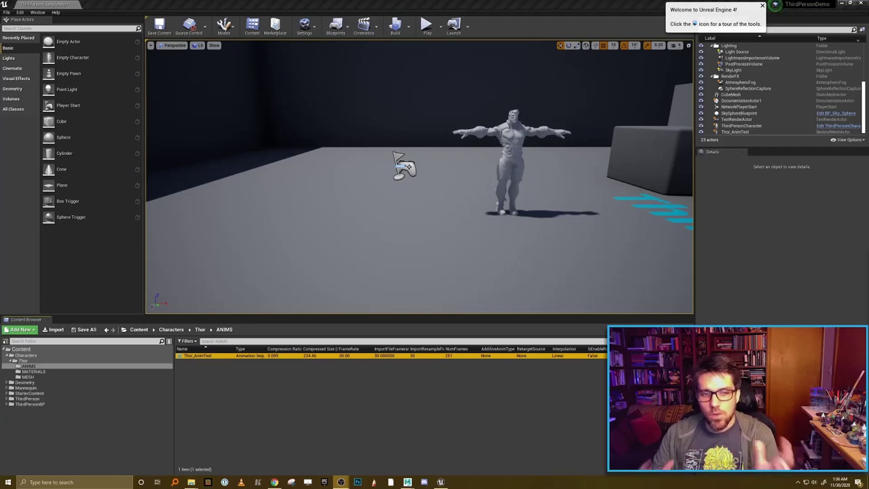
Move all nine material assets from Thor's MESH folder into the MATERIALS folder.
{"action": "left_click", "coordinate": [31, 377]}
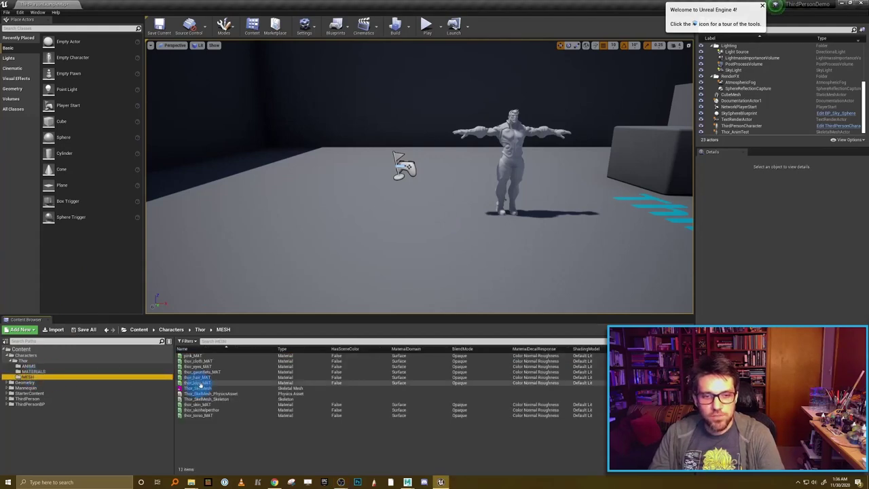
{"action": "left_click", "coordinate": [212, 388]}
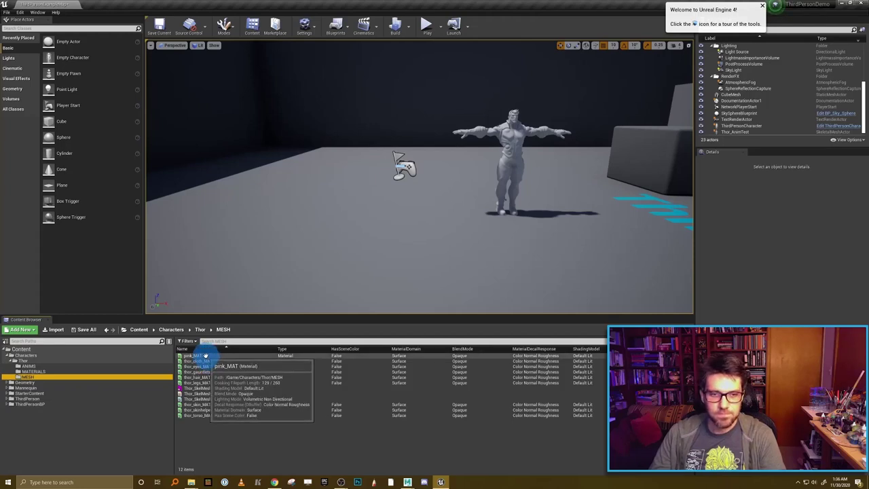
{"action": "left_click", "coordinate": [205, 356]}
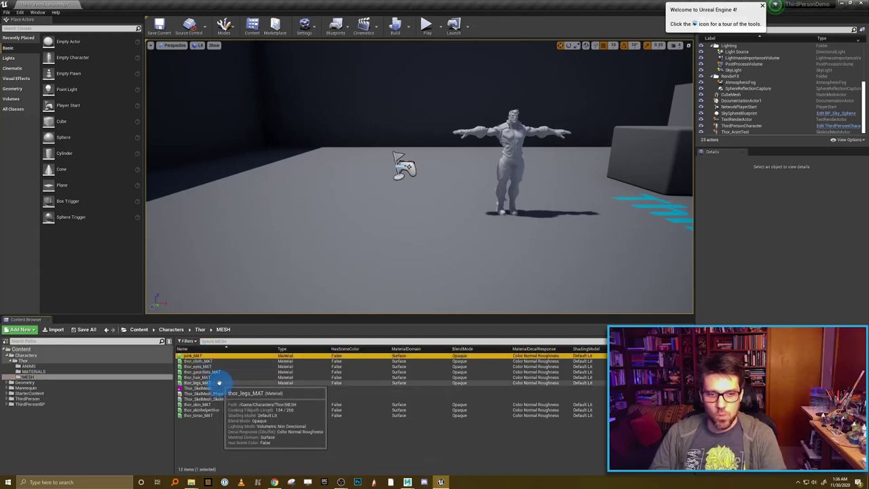
{"action": "left_click", "coordinate": [218, 382], "text": "shift"}
{"action": "left_click", "coordinate": [224, 405], "text": "ctrl"}
{"action": "left_click", "coordinate": [219, 414], "text": "ctrl"}
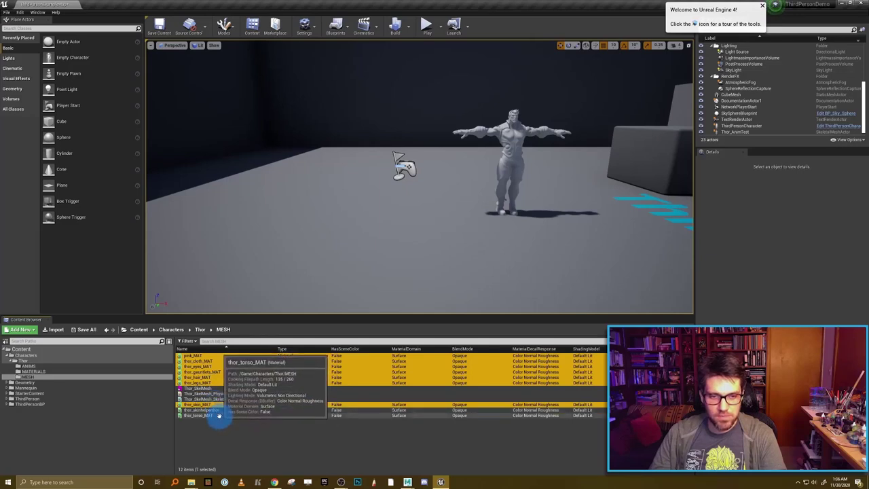
{"action": "left_click", "coordinate": [217, 410], "text": "ctrl"}
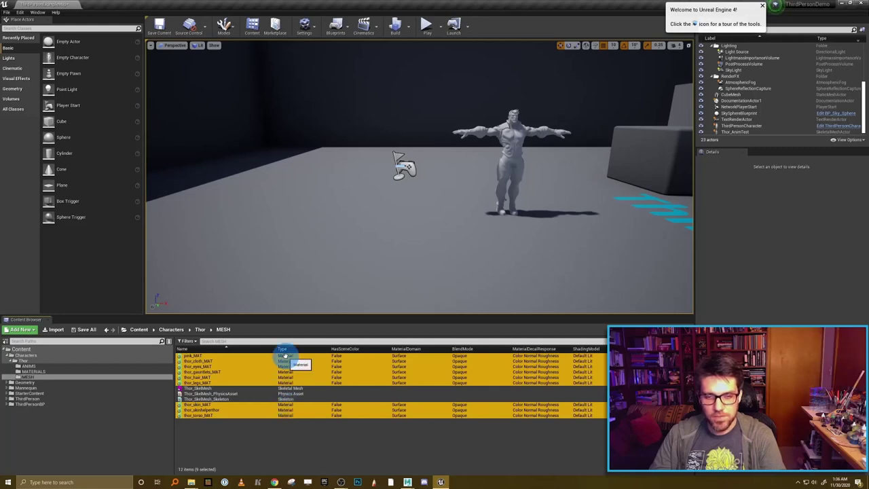
{"action": "left_click_drag", "start_coordinate": [285, 354], "coordinate": [65, 373]}
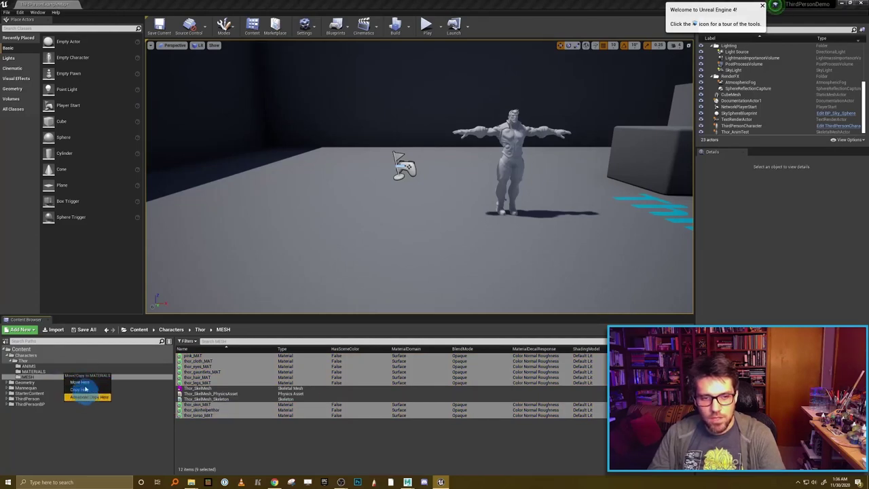
{"action": "left_click", "coordinate": [87, 384]}
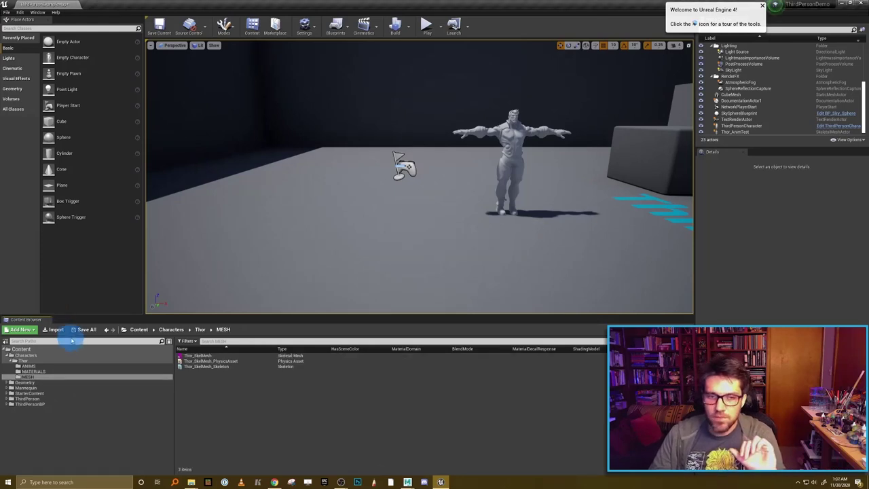
Inspect thor_cloth_MAT's node graph from the MATERIALS folder, separating its overlapping nodes, and close it without applying the changes.
{"action": "left_click", "coordinate": [54, 372]}
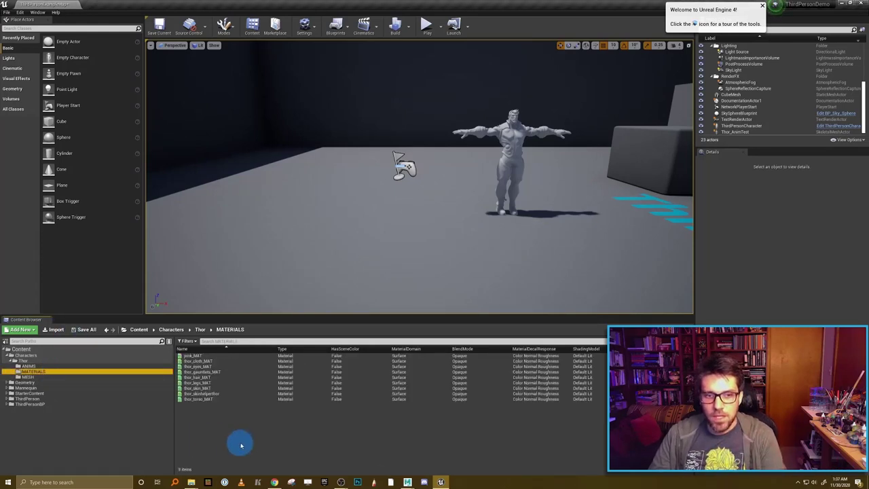
{"action": "left_click", "coordinate": [202, 361]}
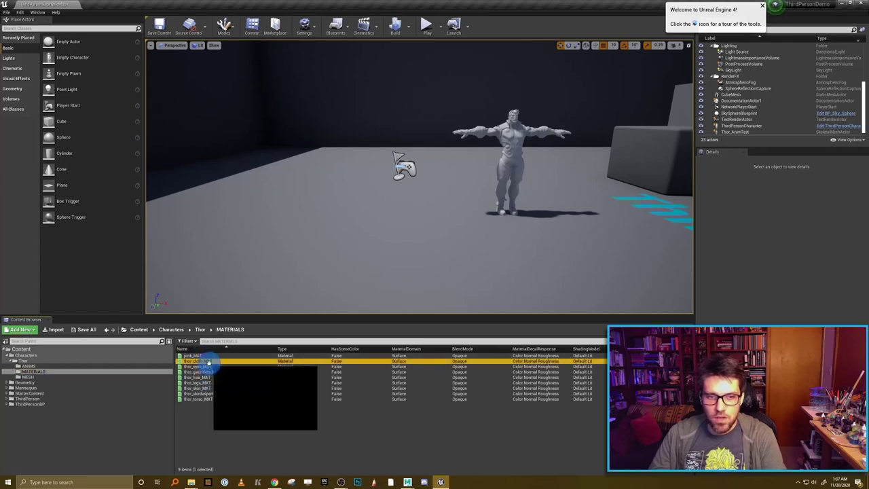
{"action": "double_click", "coordinate": [208, 361]}
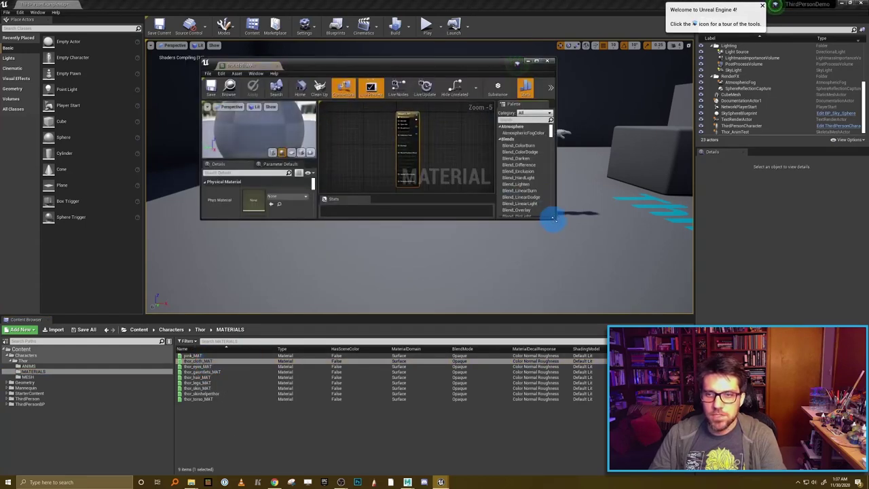
{"action": "left_click_drag", "start_coordinate": [555, 219], "coordinate": [678, 333]}
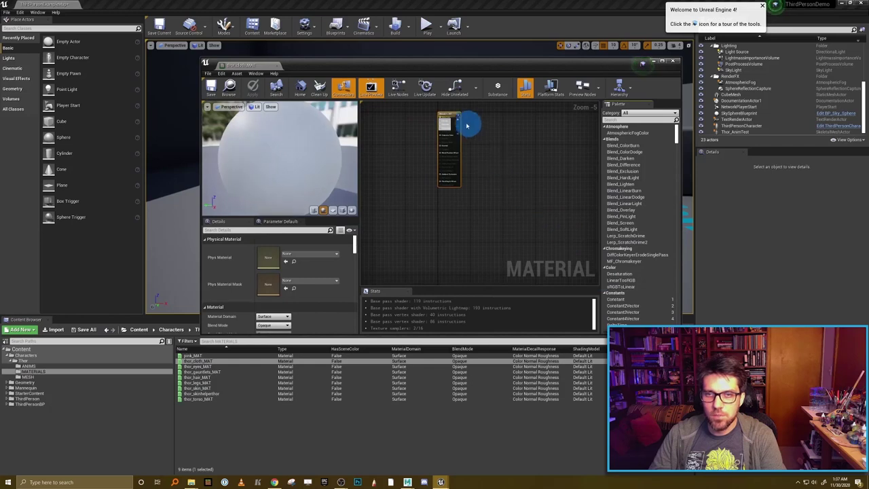
{"action": "left_click_drag", "start_coordinate": [451, 115], "coordinate": [503, 116]}
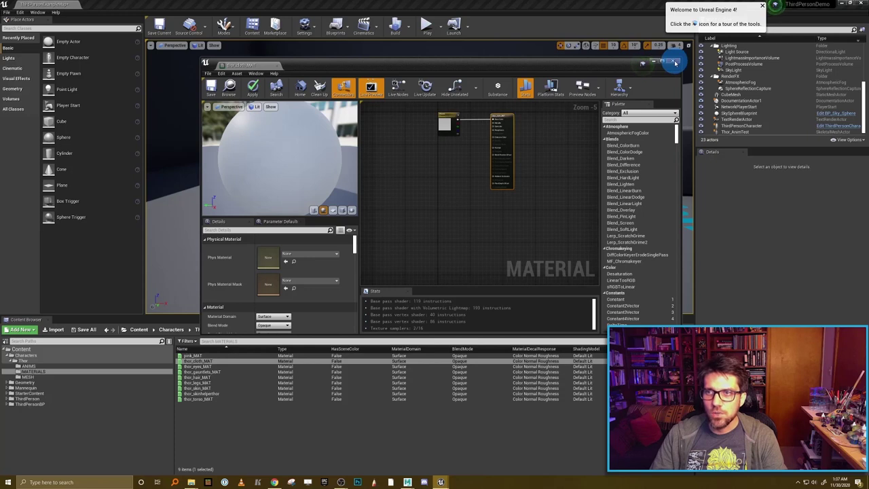
{"action": "left_click", "coordinate": [673, 62]}
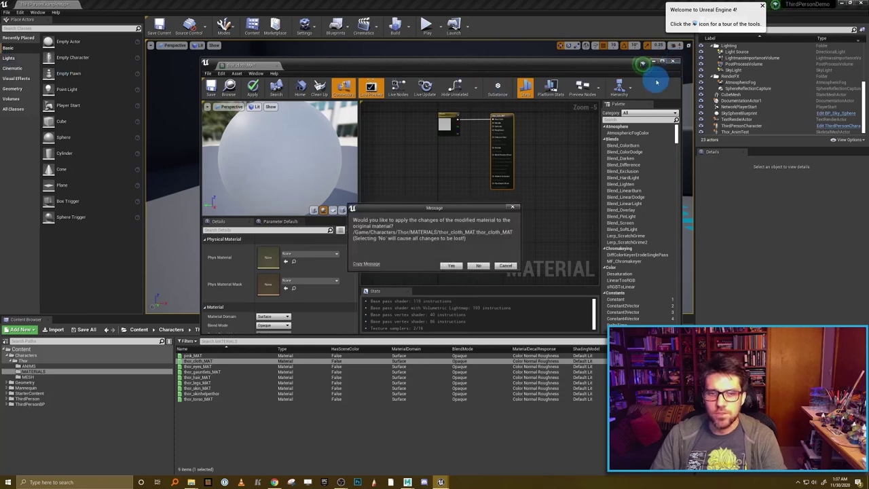
{"action": "left_click", "coordinate": [478, 265]}
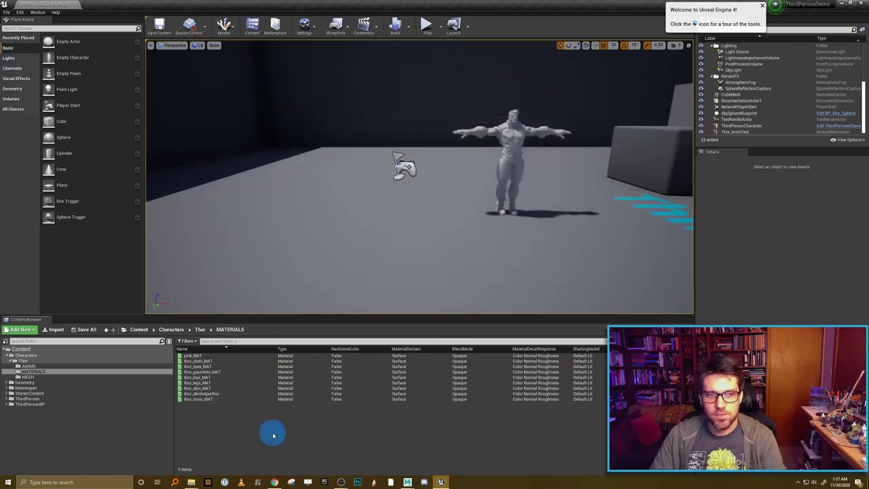
Import all PNG textures from Thor's TEXTURES source folder into the MATERIALS folder.
{"action": "left_click", "coordinate": [56, 330]}
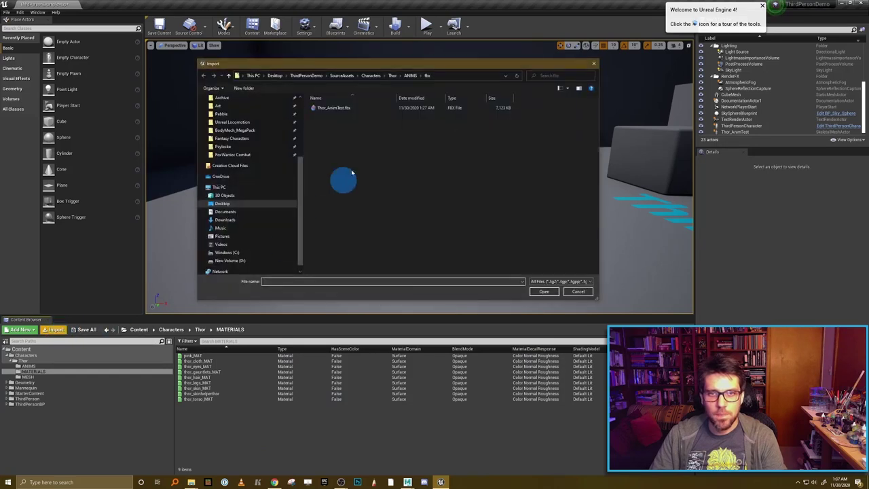
{"action": "left_click", "coordinate": [392, 76]}
{"action": "double_click", "coordinate": [341, 120]}
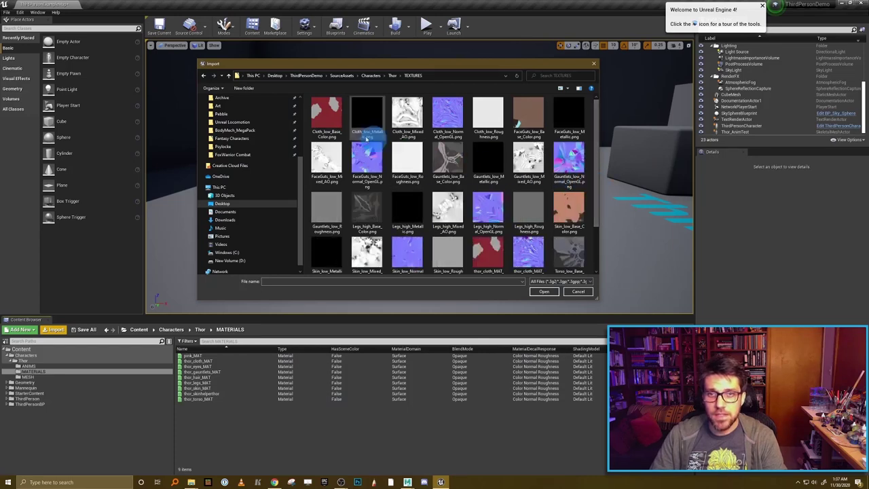
{"action": "left_click", "coordinate": [327, 114]}
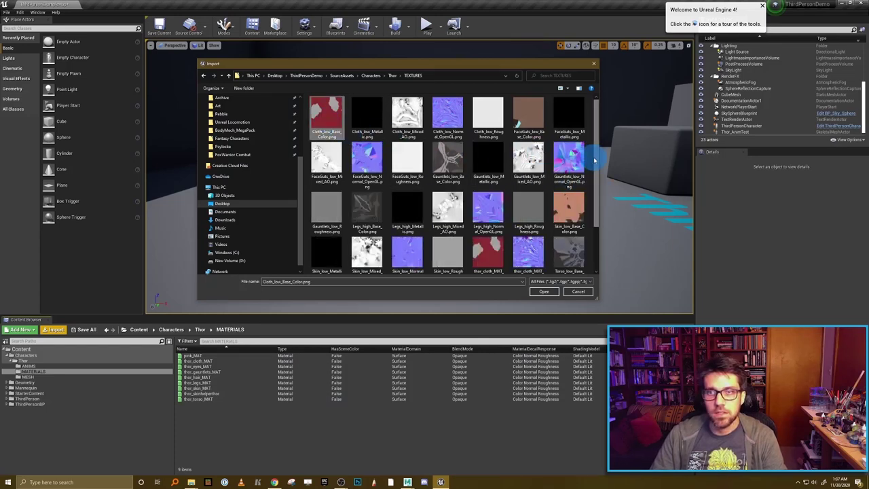
{"action": "left_click_drag", "start_coordinate": [598, 156], "coordinate": [598, 242]}
{"action": "left_click", "coordinate": [448, 250], "text": "shift"}
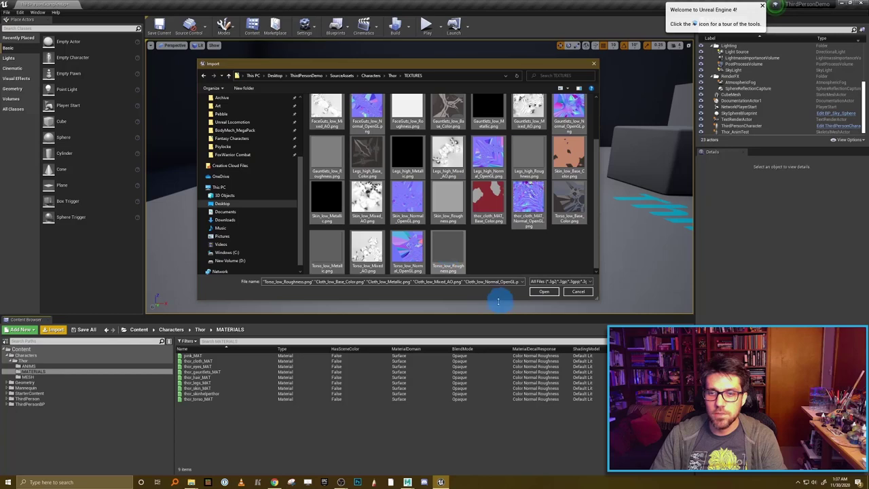
{"action": "left_click", "coordinate": [546, 292]}
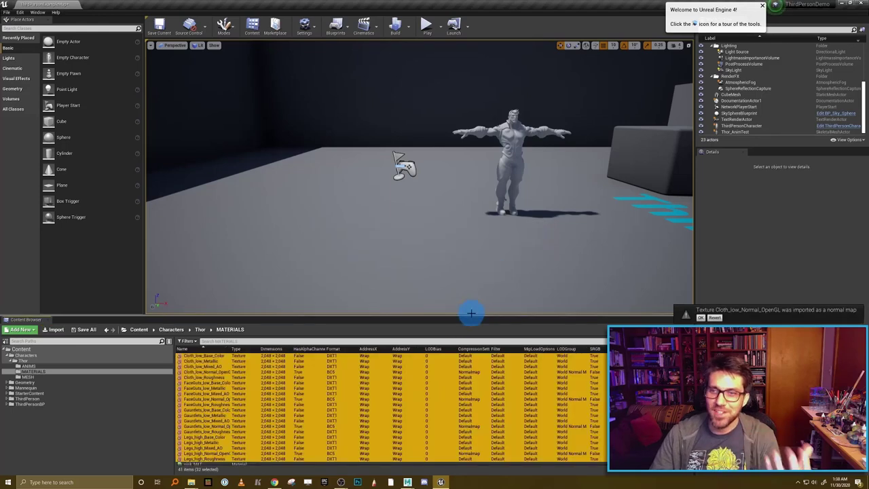
Save all the newly imported textures in the MATERIALS folder.
{"action": "scroll", "coordinate": [285, 404], "scroll_direction": "down", "scroll_amount": 3}
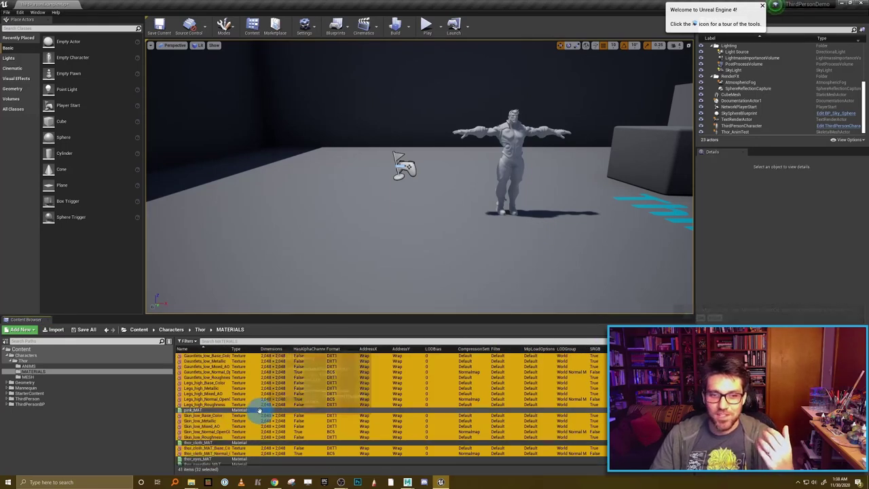
{"action": "scroll", "coordinate": [217, 398], "scroll_direction": "down", "scroll_amount": 3}
{"action": "right_click", "coordinate": [228, 442]}
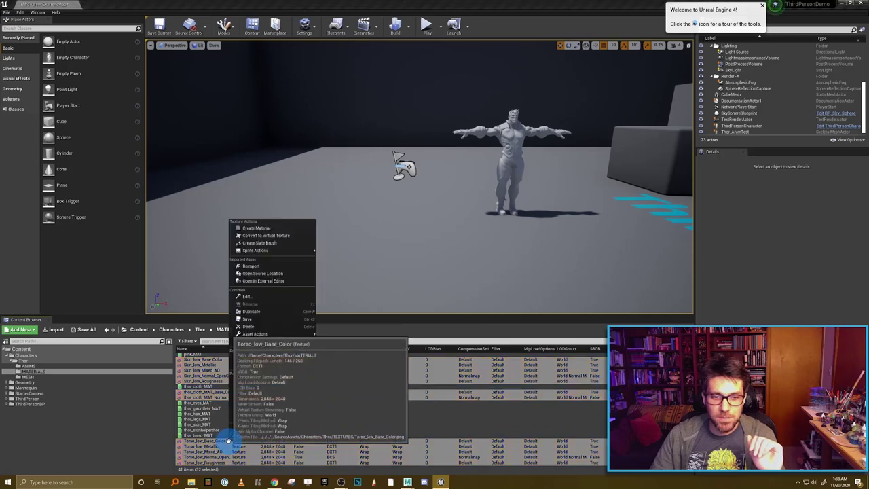
{"action": "left_click", "coordinate": [289, 317]}
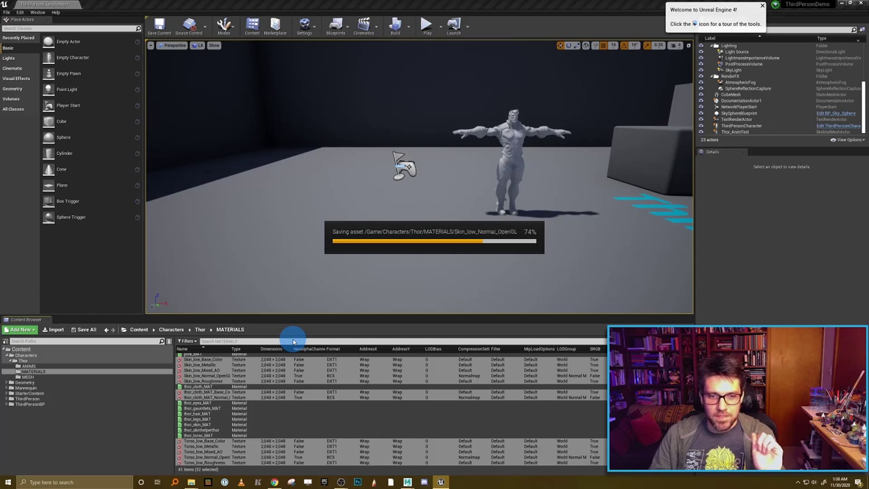
Open Thor_SkelMesh from the MESH folder and maximize its editor window.
{"action": "left_click", "coordinate": [40, 378]}
{"action": "left_click", "coordinate": [217, 356]}
{"action": "double_click", "coordinate": [217, 357]}
{"action": "left_click_drag", "start_coordinate": [554, 71], "coordinate": [508, 1]}
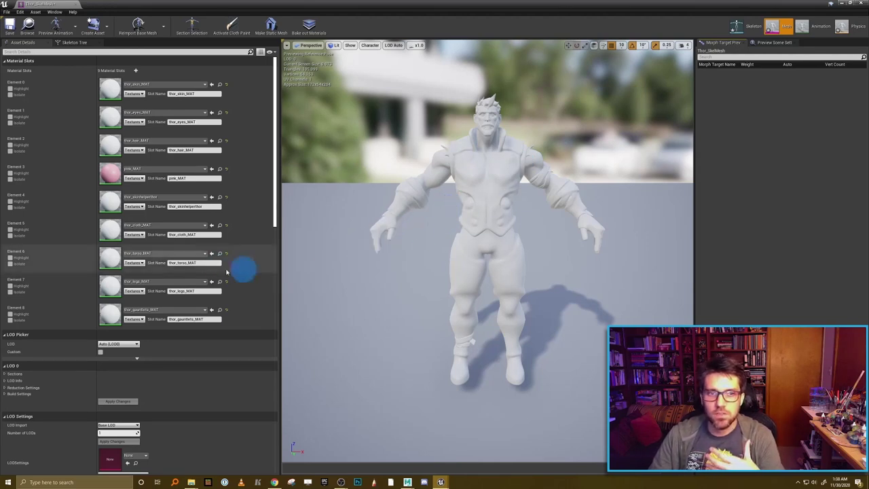
Open thor_torso_MAT from the mesh's material slots and move its result node to the right of the Param node.
{"action": "double_click", "coordinate": [110, 258]}
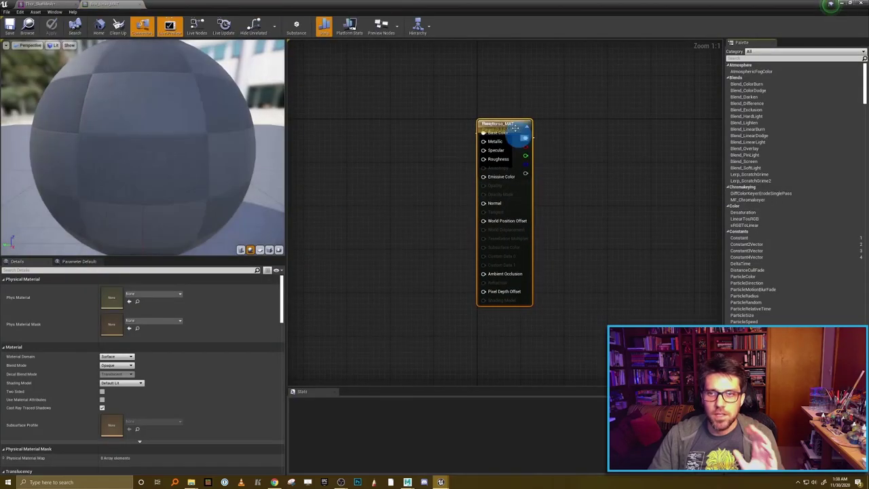
{"action": "left_click_drag", "start_coordinate": [500, 120], "coordinate": [615, 124]}
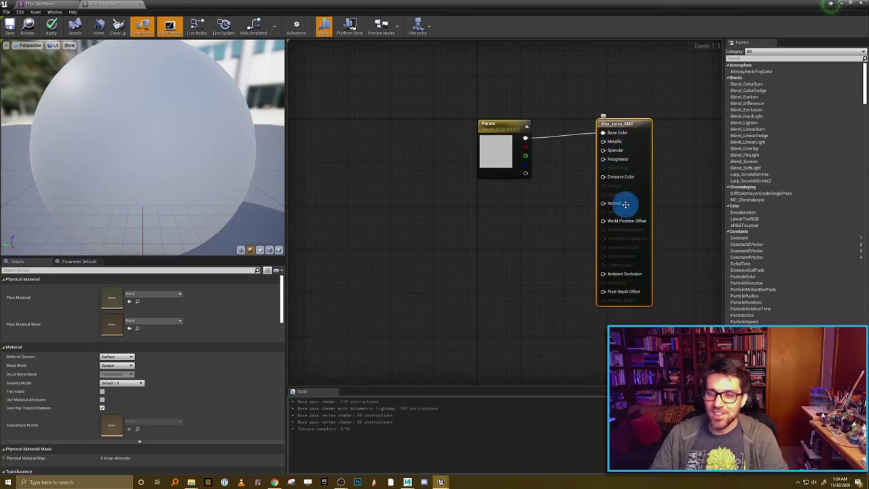
{"action": "left_click_drag", "start_coordinate": [635, 129], "coordinate": [637, 141]}
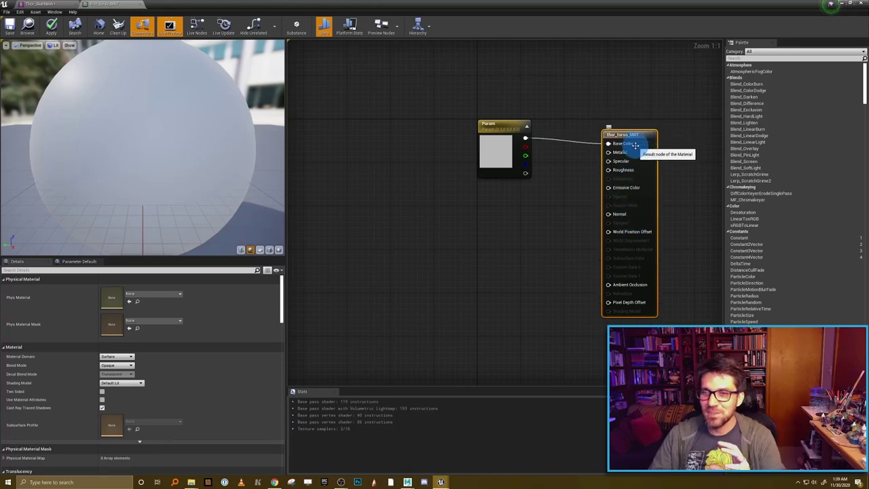
Add the five Torso_low textures from the MATERIALS folder to the thor_torso_MAT graph as texture samples.
{"action": "left_click", "coordinate": [851, 4]}
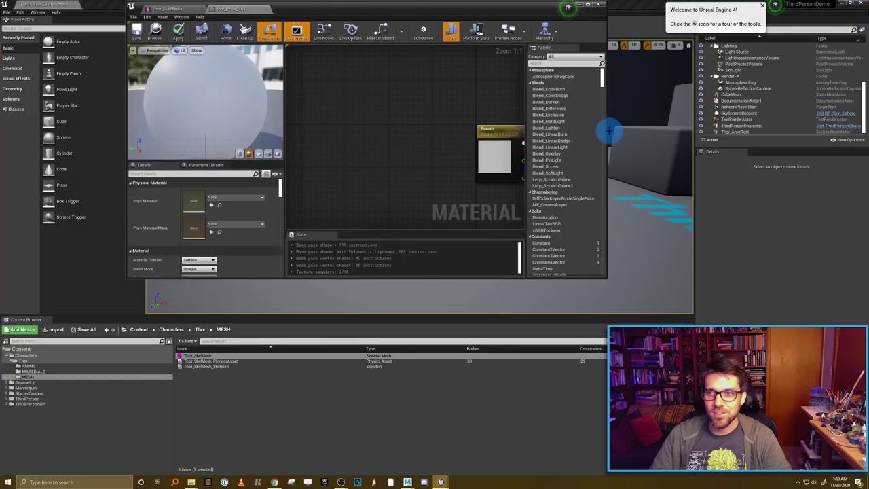
{"action": "left_click_drag", "start_coordinate": [606, 131], "coordinate": [682, 129]}
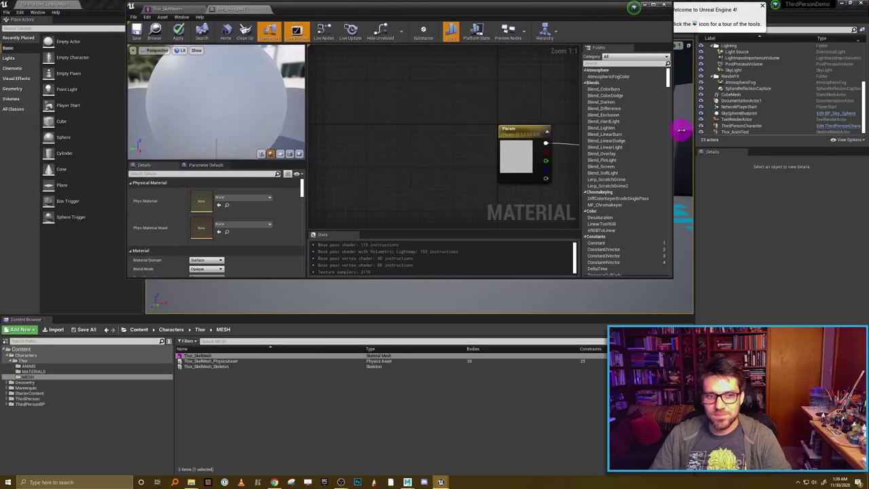
{"action": "left_click", "coordinate": [42, 373]}
{"action": "scroll", "coordinate": [223, 383], "scroll_direction": "down", "scroll_amount": 6}
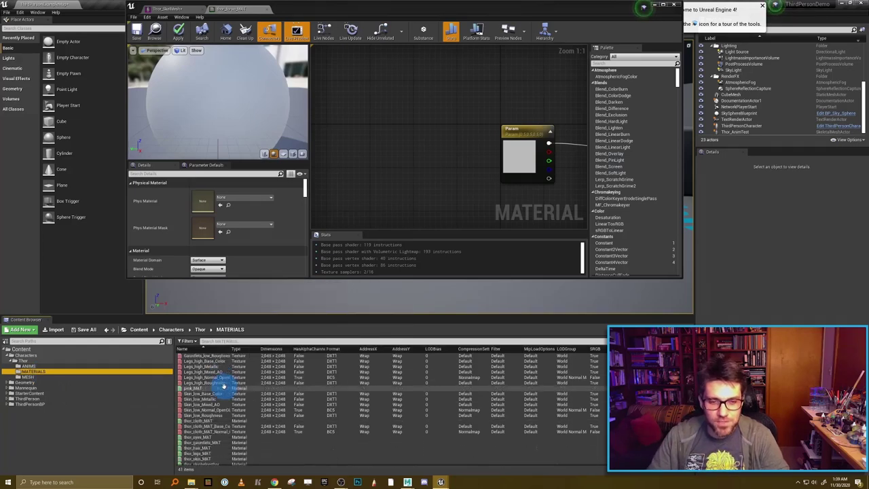
{"action": "left_click", "coordinate": [219, 441], "text": "shift"}
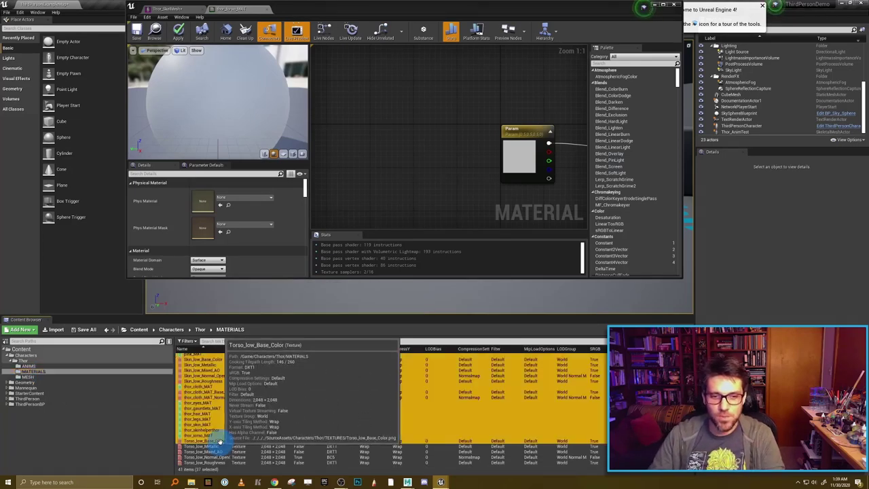
{"action": "left_click", "coordinate": [219, 442]}
{"action": "left_click", "coordinate": [224, 461], "text": "shift"}
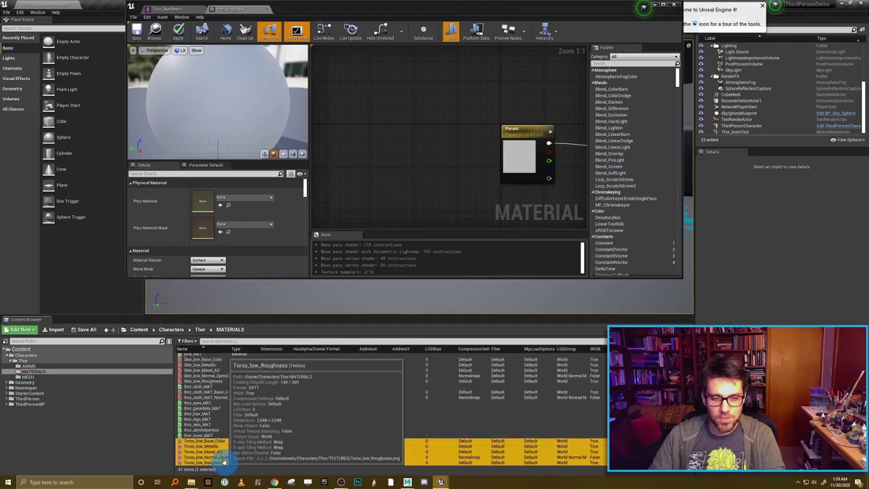
{"action": "left_click_drag", "start_coordinate": [211, 452], "coordinate": [398, 151]}
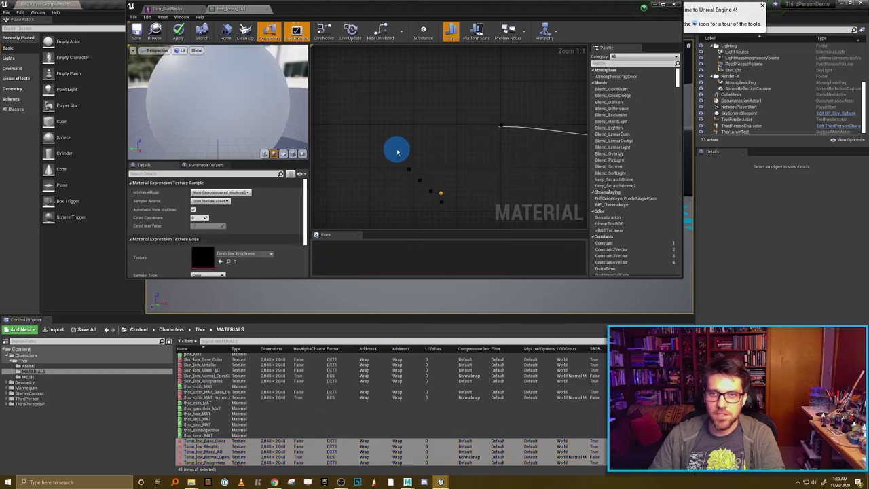
Maximize the material editor and spread the overlapping Texture Sample nodes apart in the graph.
{"action": "left_click", "coordinate": [663, 5]}
{"action": "left_click", "coordinate": [520, 323]}
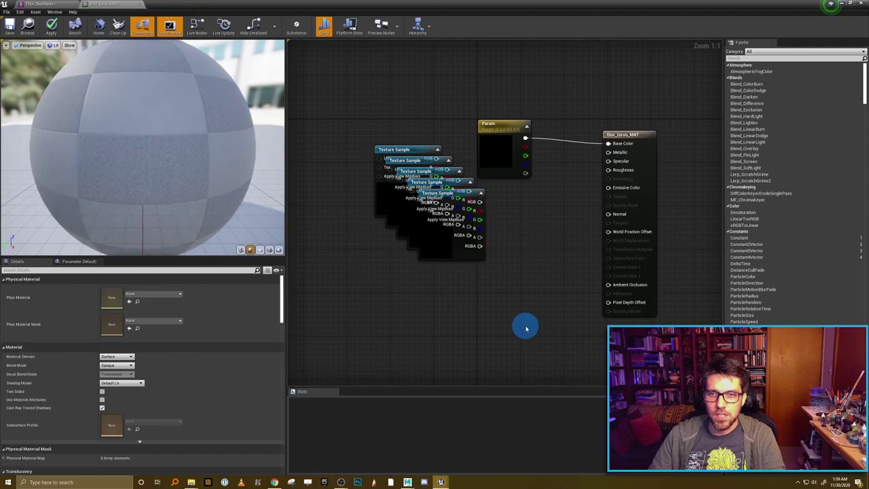
{"action": "scroll", "coordinate": [571, 290], "scroll_direction": "down", "scroll_amount": 2}
{"action": "left_click_drag", "start_coordinate": [494, 217], "coordinate": [530, 311]}
{"action": "left_click_drag", "start_coordinate": [482, 219], "coordinate": [463, 303]}
{"action": "left_click_drag", "start_coordinate": [479, 204], "coordinate": [449, 238]}
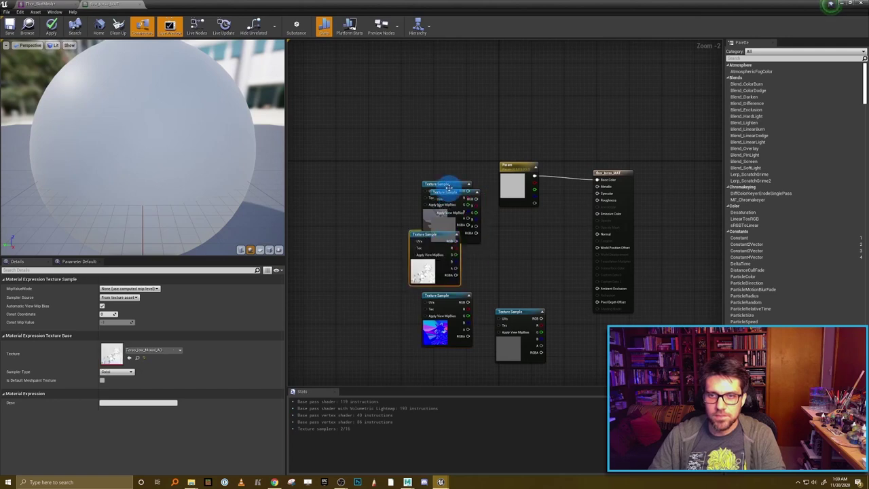
{"action": "left_click_drag", "start_coordinate": [448, 187], "coordinate": [437, 131]}
{"action": "left_click_drag", "start_coordinate": [452, 200], "coordinate": [413, 184]}
Delete the Param node and connect the Torso_low_Base_Color sample's RGB output to Base Color.
{"action": "left_click_drag", "start_coordinate": [500, 120], "coordinate": [553, 228]}
{"action": "key", "text": "Delete"}
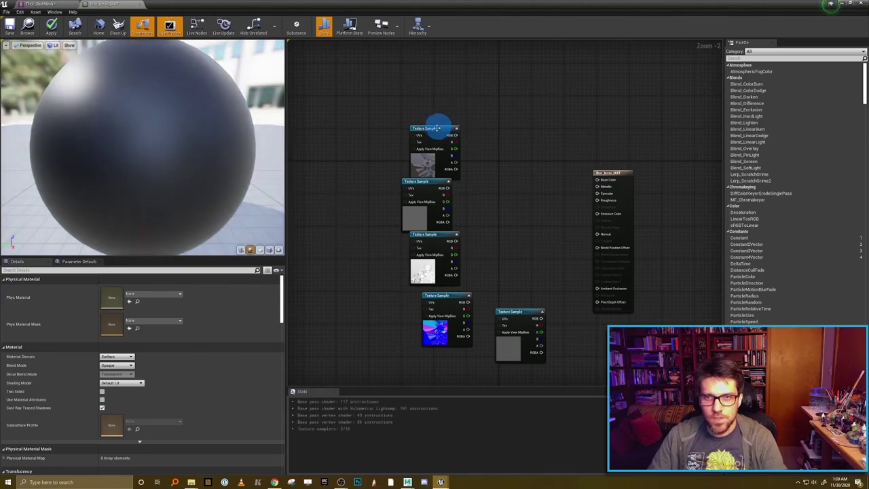
{"action": "left_click", "coordinate": [413, 166]}
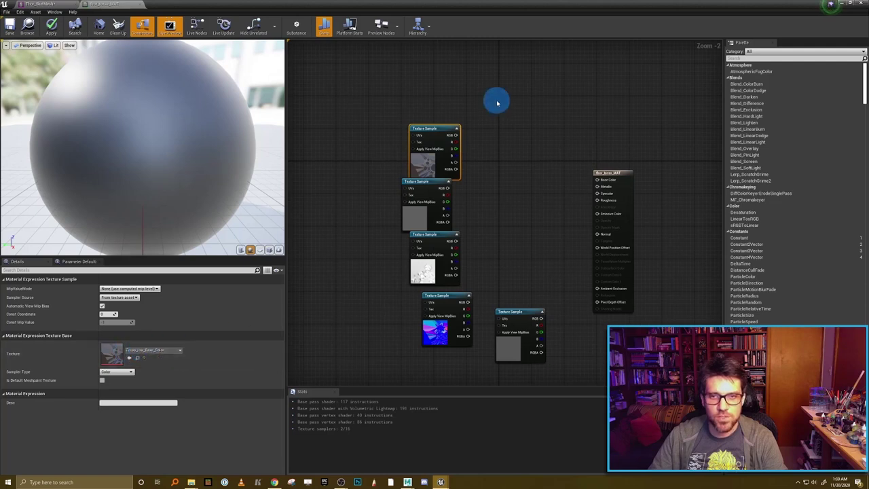
{"action": "left_click_drag", "start_coordinate": [457, 135], "coordinate": [604, 177]}
Connect the Torso_low_Metallic sample's RGB output to Metallic and the Torso_low_Mixed_AO sample's RGB output to Ambient Occlusion.
{"action": "left_click", "coordinate": [411, 184]}
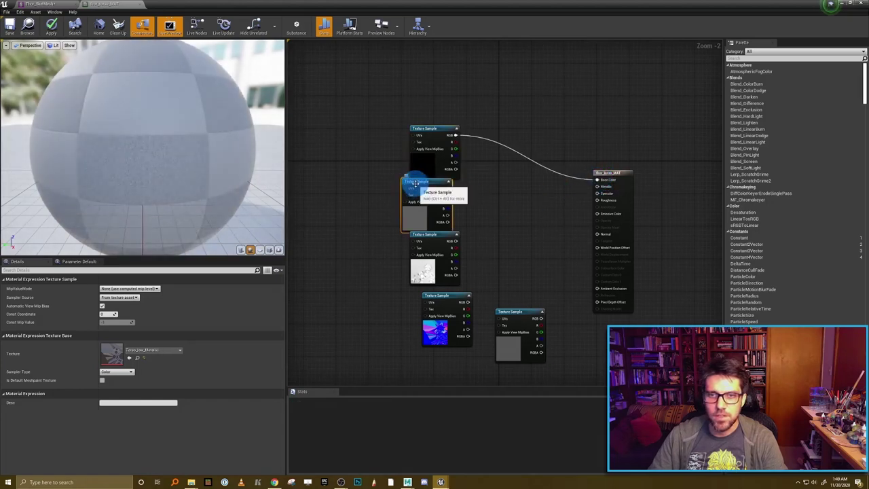
{"action": "left_click", "coordinate": [151, 353]}
{"action": "left_click", "coordinate": [446, 192]}
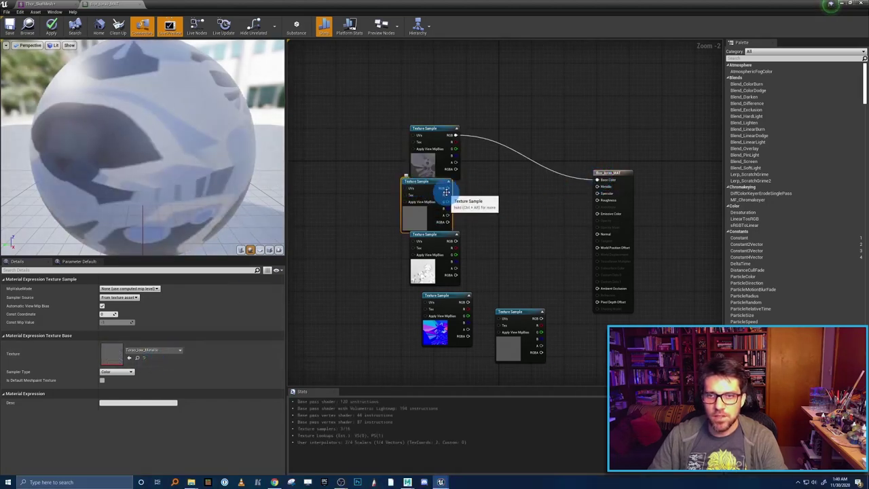
{"action": "left_click_drag", "start_coordinate": [446, 192], "coordinate": [598, 186]}
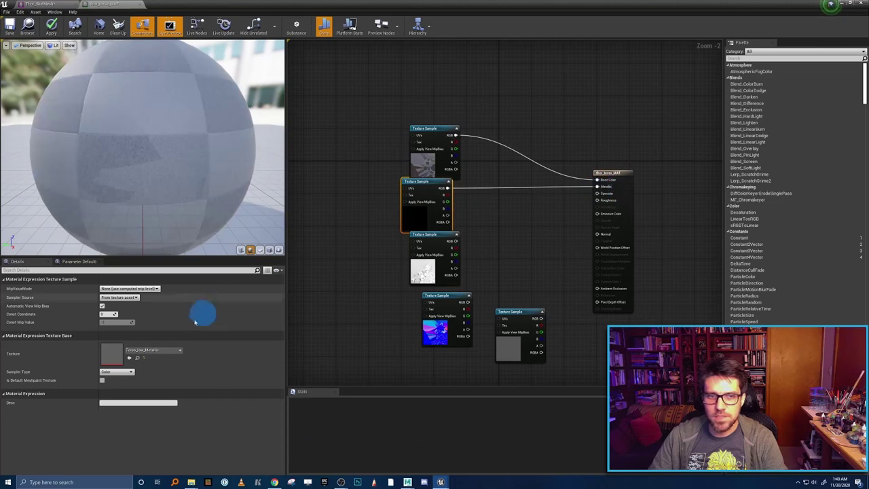
{"action": "left_click", "coordinate": [448, 241]}
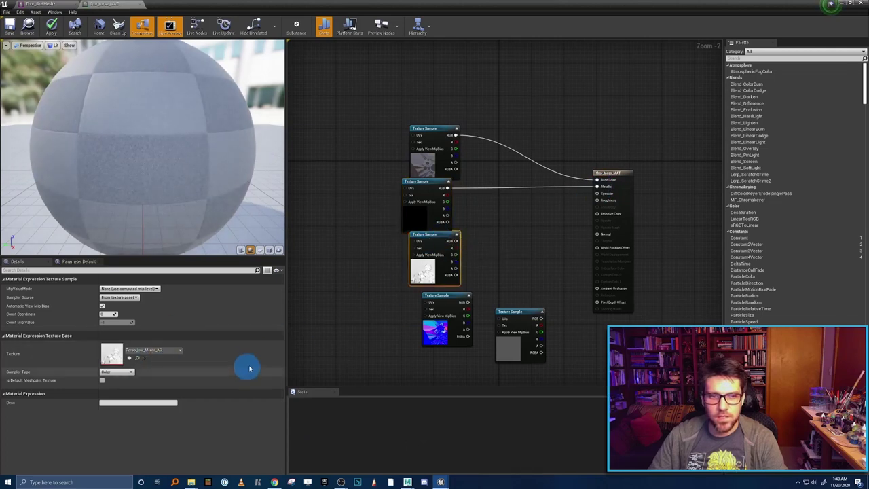
{"action": "left_click", "coordinate": [175, 357]}
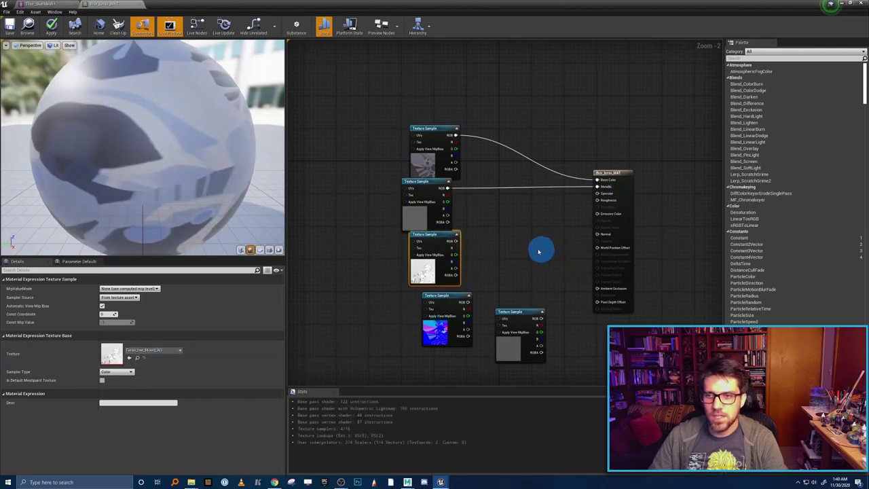
{"action": "left_click_drag", "start_coordinate": [455, 241], "coordinate": [598, 289]}
Connect the Torso_low normal map sample's RGB output to Normal and the Torso_low_Roughness sample's RGB output to Roughness.
{"action": "left_click", "coordinate": [448, 298]}
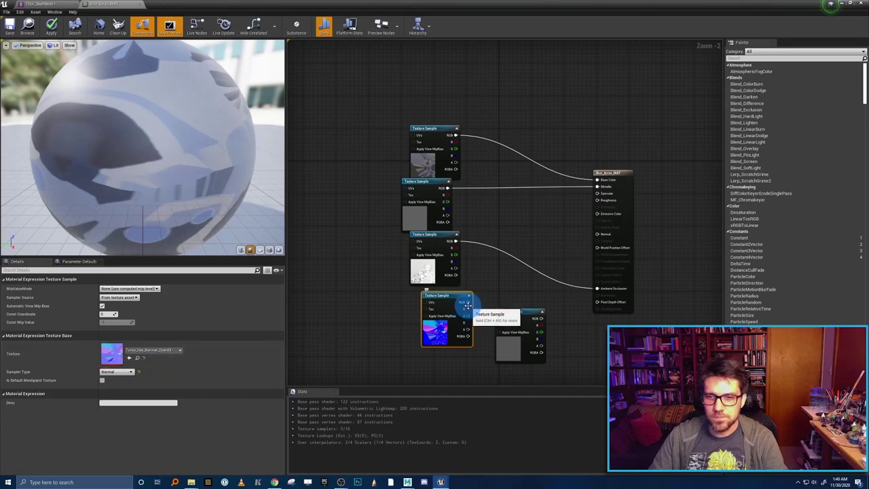
{"action": "left_click_drag", "start_coordinate": [464, 301], "coordinate": [598, 234]}
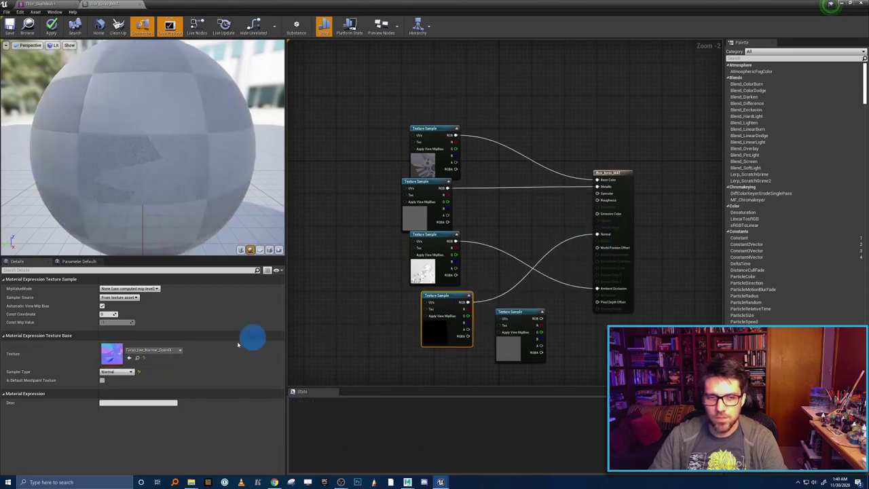
{"action": "left_click", "coordinate": [520, 312]}
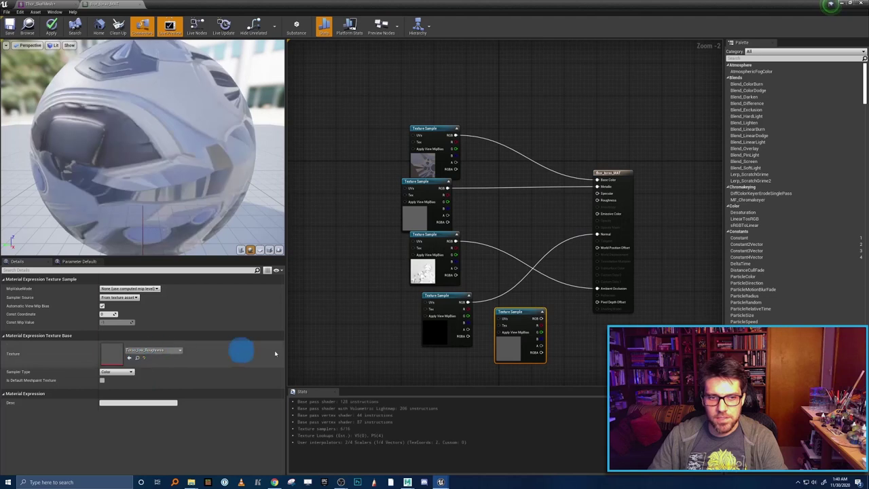
{"action": "left_click_drag", "start_coordinate": [537, 317], "coordinate": [597, 200]}
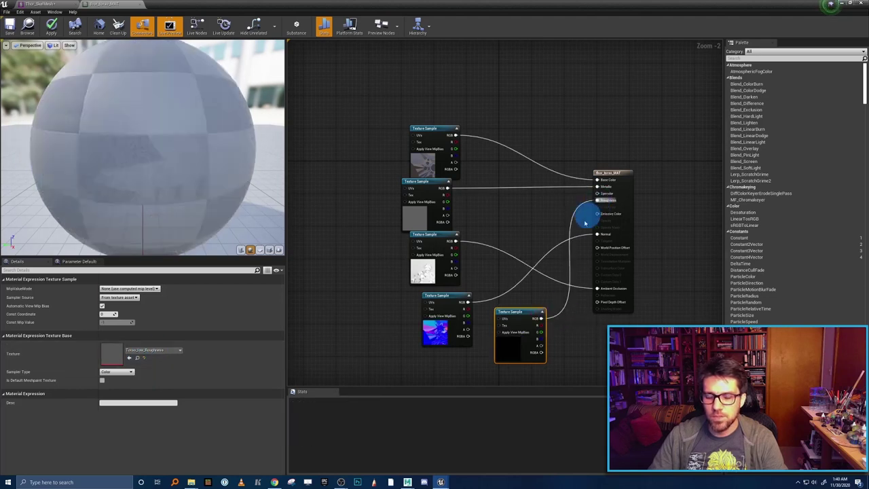
Rearrange the texture samples into a staggered column ordered base color, metallic, roughness, normal and ambient occlusion.
{"action": "left_click_drag", "start_coordinate": [528, 314], "coordinate": [370, 254]}
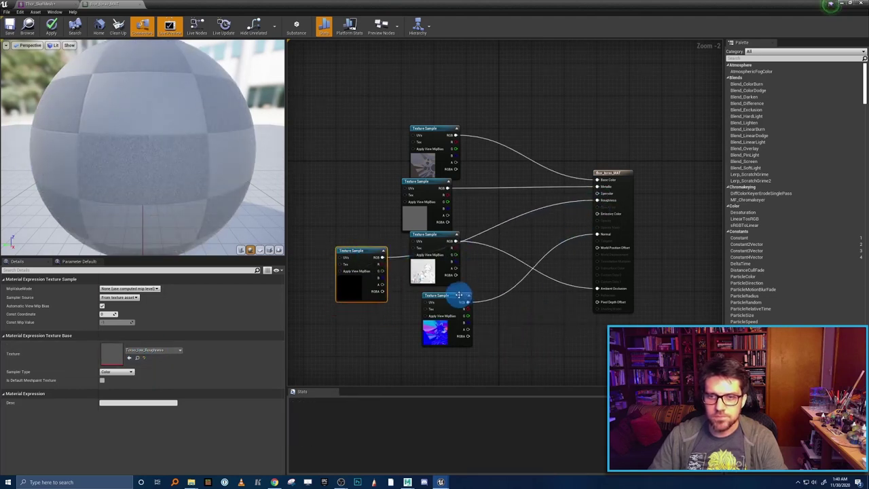
{"action": "left_click_drag", "start_coordinate": [460, 296], "coordinate": [500, 329]}
{"action": "left_click_drag", "start_coordinate": [446, 246], "coordinate": [576, 340]}
{"action": "left_click_drag", "start_coordinate": [490, 330], "coordinate": [444, 285]}
{"action": "left_click_drag", "start_coordinate": [564, 344], "coordinate": [506, 338]}
{"action": "left_click_drag", "start_coordinate": [361, 252], "coordinate": [381, 248]}
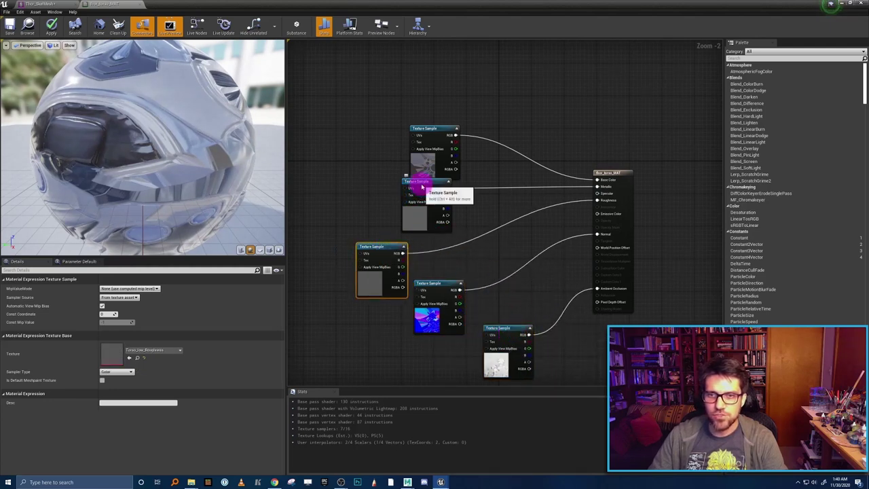
{"action": "left_click_drag", "start_coordinate": [411, 186], "coordinate": [353, 194]}
{"action": "left_click_drag", "start_coordinate": [421, 129], "coordinate": [400, 108]}
{"action": "left_click_drag", "start_coordinate": [367, 190], "coordinate": [387, 177]}
{"action": "right_click_drag", "start_coordinate": [499, 254], "coordinate": [523, 243]}
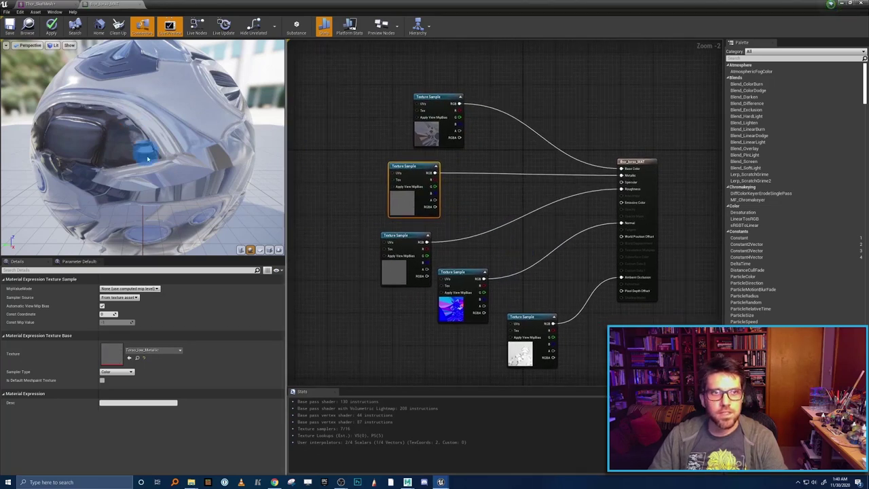
Save thor_torso_MAT and examine the textured torso on Thor_SkelMesh from the front and side, up close.
{"action": "left_click", "coordinate": [6, 33]}
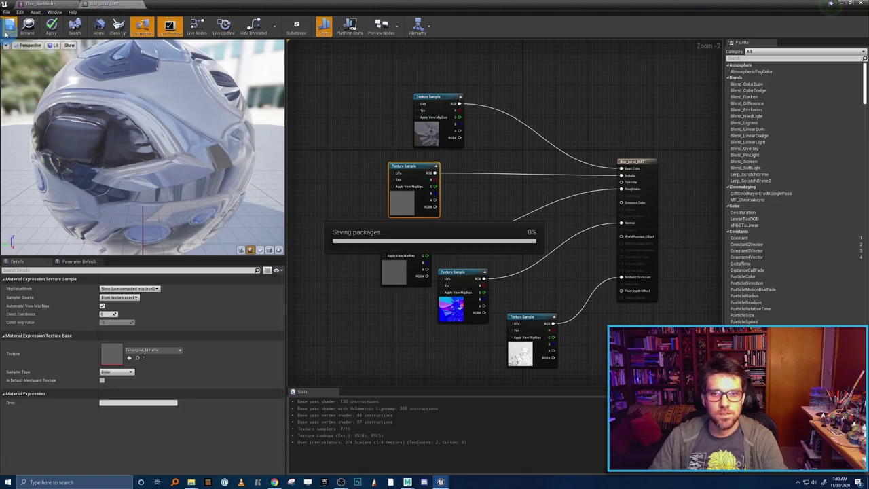
{"action": "left_click", "coordinate": [32, 5]}
{"action": "scroll", "coordinate": [508, 142], "scroll_direction": "up", "scroll_amount": 5}
{"action": "scroll", "coordinate": [529, 135], "scroll_direction": "down", "scroll_amount": 3}
{"action": "mouse_move", "coordinate": [529, 135]}
{"action": "left_mouse_down"}
{"action": "mouse_move", "coordinate": [381, 158]}
{"action": "mouse_move", "coordinate": [324, 145]}
{"action": "mouse_move", "coordinate": [694, 152]}
{"action": "mouse_move", "coordinate": [541, 138]}
{"action": "mouse_move", "coordinate": [450, 151]}
{"action": "mouse_move", "coordinate": [446, 143]}
{"action": "mouse_move", "coordinate": [540, 147]}
{"action": "left_mouse_up"}
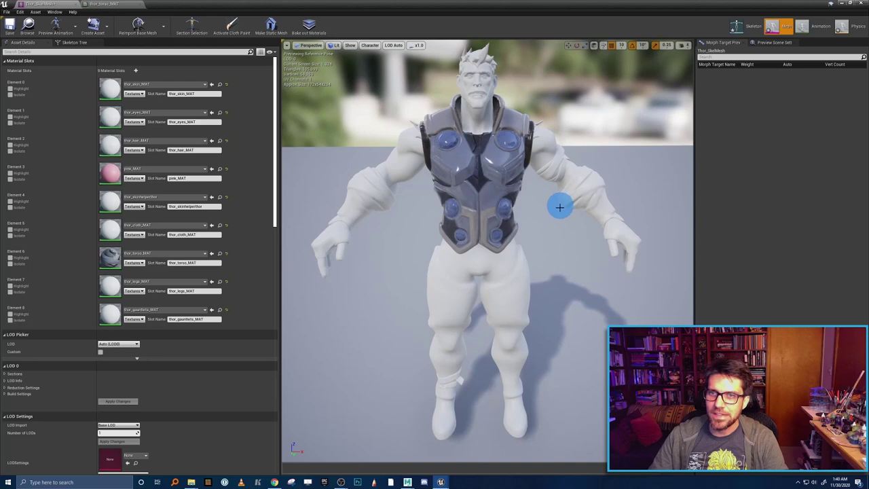
{"action": "left_click_drag", "start_coordinate": [520, 243], "coordinate": [539, 218]}
{"action": "scroll", "coordinate": [539, 219], "scroll_direction": "up", "scroll_amount": 3}
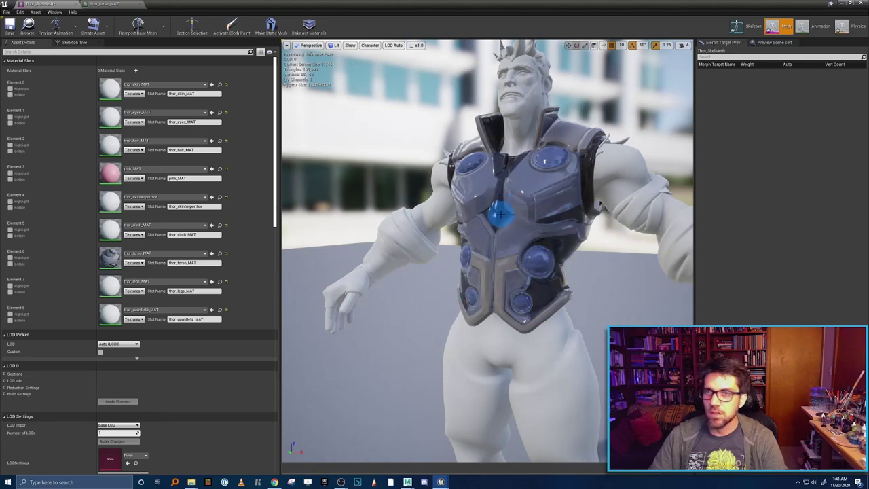
Return to thor_torso_MAT and space out the normal, ambient occlusion, roughness and metallic samples further.
{"action": "left_click", "coordinate": [104, 4]}
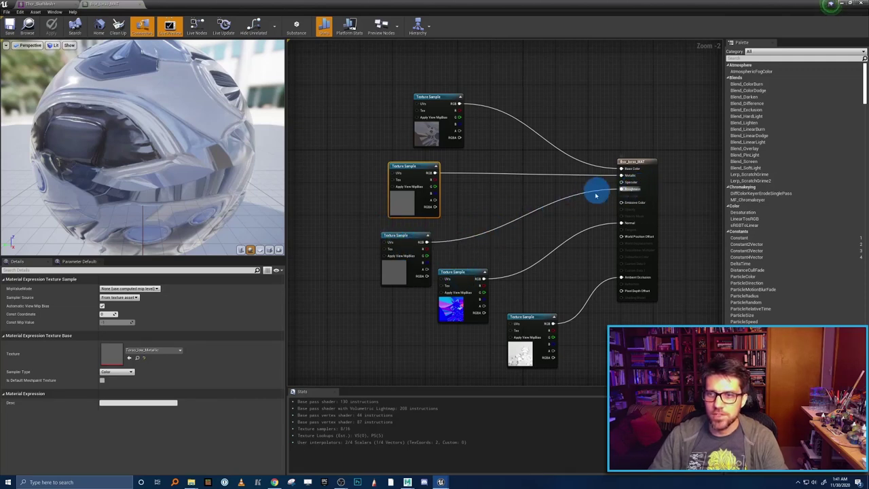
{"action": "left_click_drag", "start_coordinate": [450, 271], "coordinate": [450, 296]}
{"action": "mouse_move", "coordinate": [545, 317]}
{"action": "left_mouse_down"}
{"action": "mouse_move", "coordinate": [559, 333]}
{"action": "mouse_move", "coordinate": [549, 331]}
{"action": "left_mouse_up"}
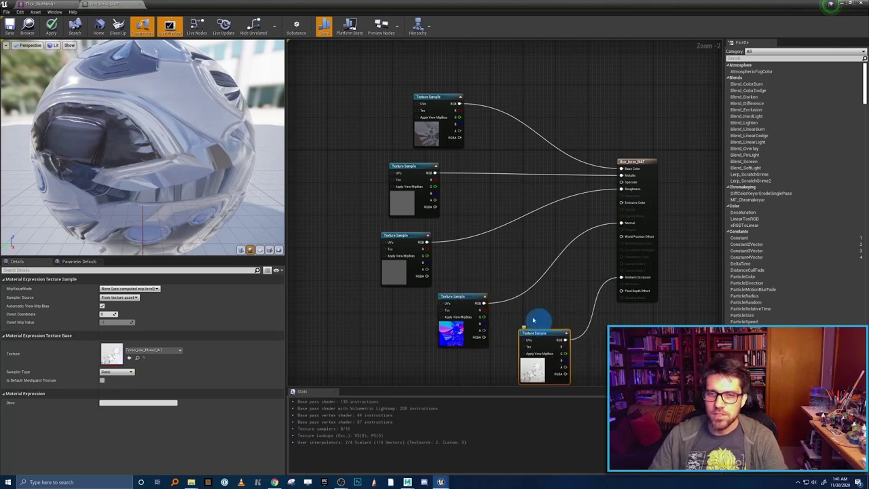
{"action": "mouse_move", "coordinate": [406, 243]}
{"action": "left_mouse_down"}
{"action": "mouse_move", "coordinate": [422, 231]}
{"action": "mouse_move", "coordinate": [413, 238]}
{"action": "left_mouse_up"}
{"action": "left_click_drag", "start_coordinate": [408, 175], "coordinate": [407, 170]}
{"action": "left_click", "coordinate": [454, 217]}
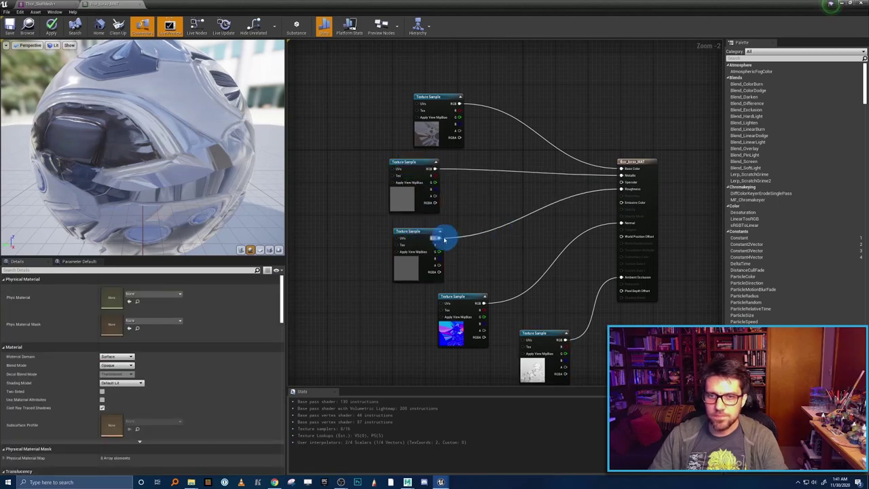
Insert a Multiply node between the roughness sample's RGB output and the material's Roughness input.
{"action": "left_click_drag", "start_coordinate": [439, 237], "coordinate": [506, 205]}
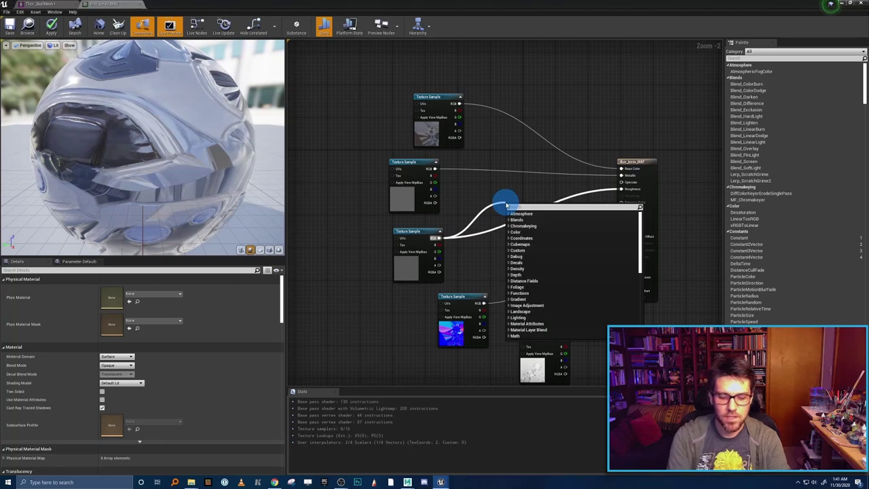
{"action": "type", "text": "multip"}
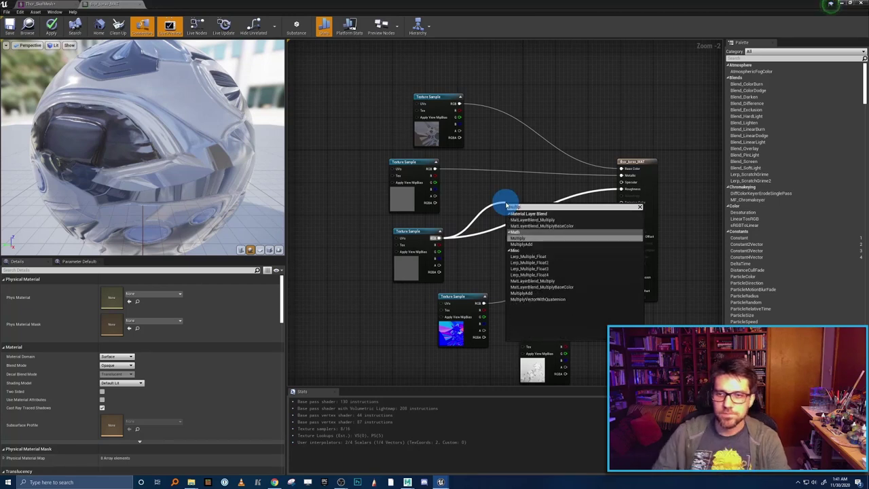
{"action": "left_click", "coordinate": [535, 241]}
{"action": "left_click_drag", "start_coordinate": [533, 212], "coordinate": [622, 193]}
{"action": "left_click_drag", "start_coordinate": [520, 210], "coordinate": [537, 202]}
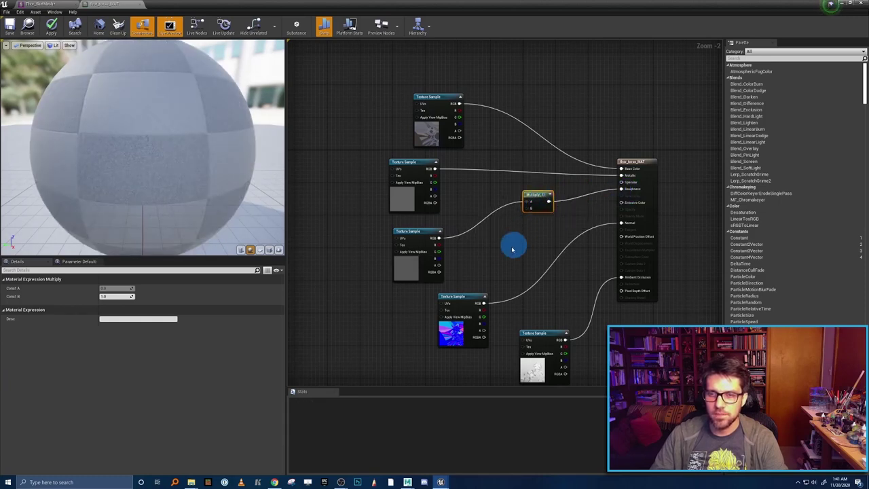
Set the Multiply node's Const B to 5 to make the torso material rougher.
{"action": "left_click", "coordinate": [512, 249]}
{"action": "left_click", "coordinate": [538, 201]}
{"action": "left_click", "coordinate": [117, 297]}
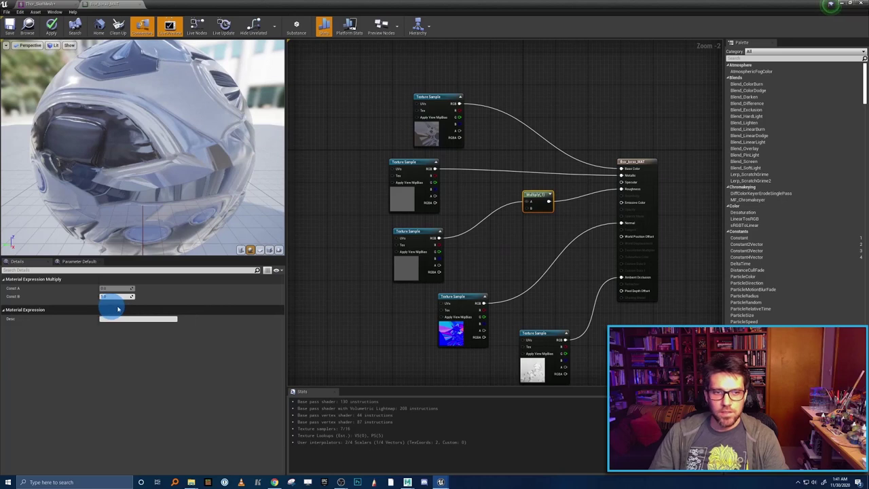
{"action": "left_click", "coordinate": [299, 296]}
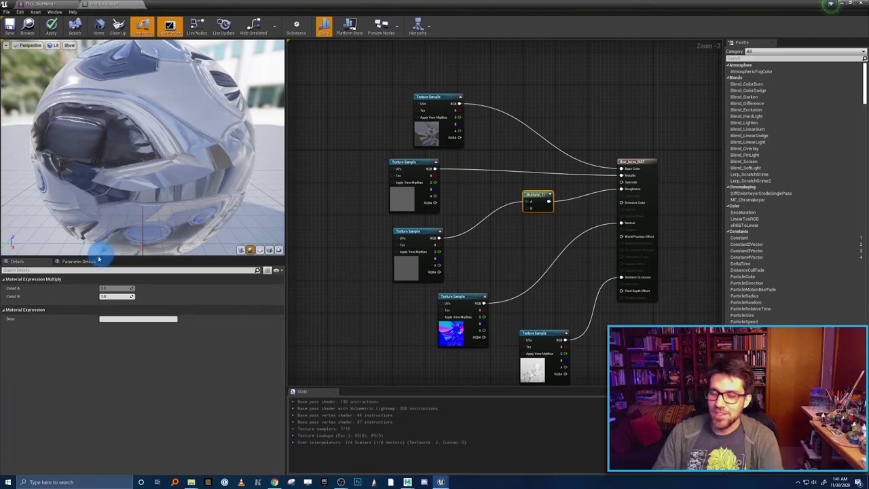
{"action": "left_click", "coordinate": [112, 296]}
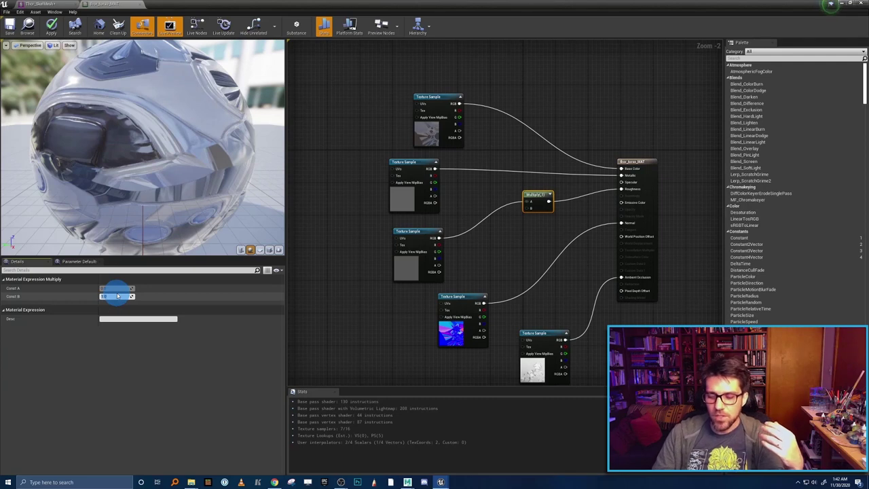
{"action": "type", "text": "0.5"}
{"action": "key", "text": "Return"}
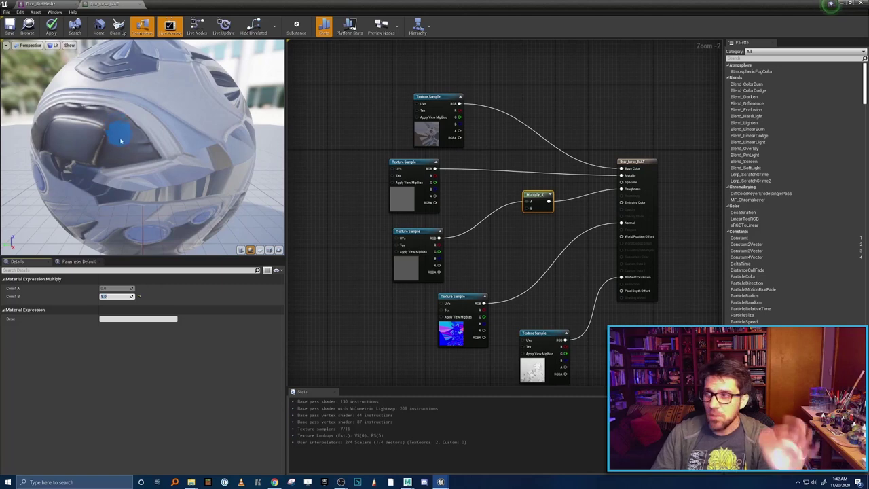
Set the torso roughness Multiply node's Const B to 3 and save thor_torso_MAT.
{"action": "left_click", "coordinate": [124, 297]}
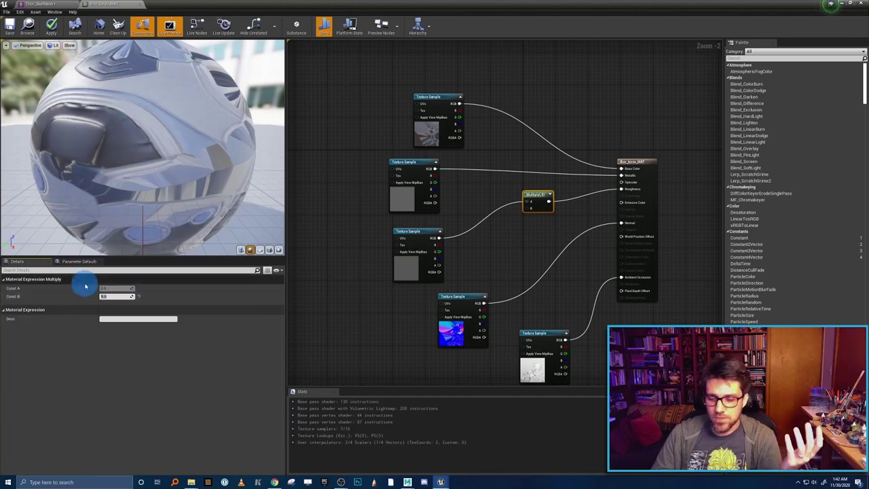
{"action": "type", "text": "0"}
{"action": "key", "text": "Return"}
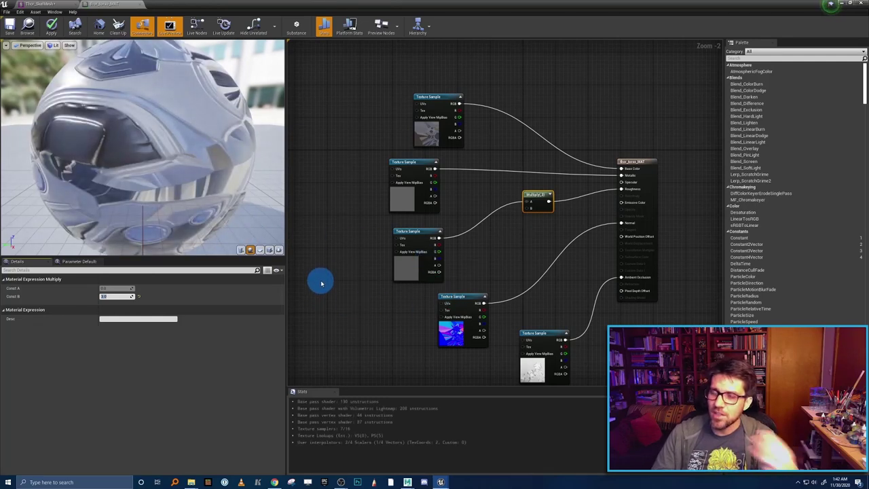
{"action": "left_click", "coordinate": [43, 5]}
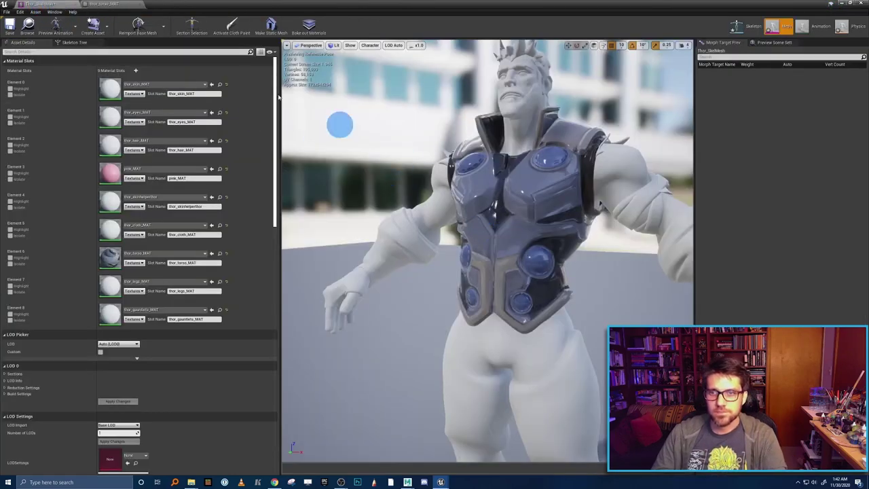
{"action": "left_click", "coordinate": [105, 4]}
{"action": "left_click", "coordinate": [15, 25]}
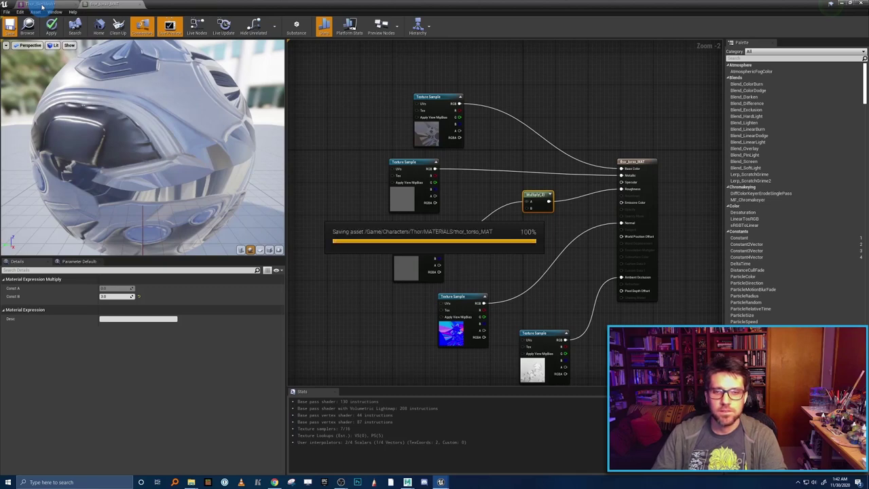
Examine the updated torso shine on Thor_SkelMesh from the front, up close.
{"action": "left_click", "coordinate": [43, 5]}
{"action": "left_click_drag", "start_coordinate": [472, 239], "coordinate": [343, 205], "text": "alt"}
{"action": "scroll", "coordinate": [527, 224], "scroll_direction": "up", "scroll_amount": 5}
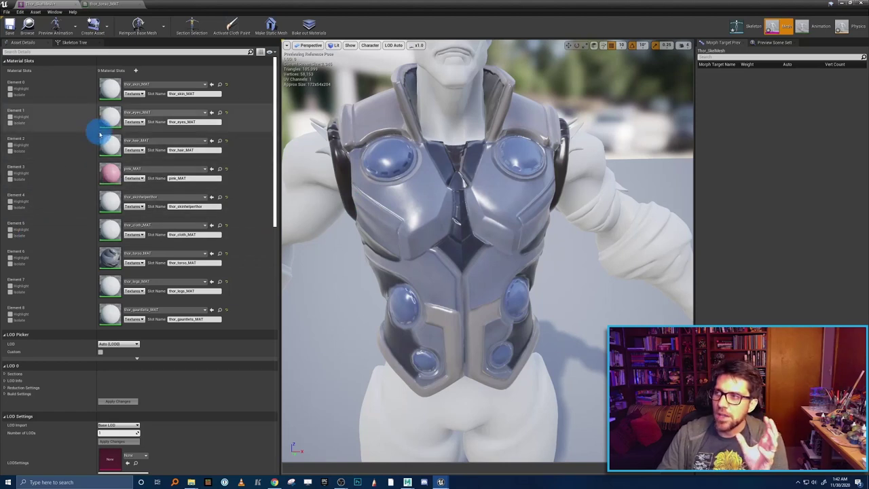
Open thor_eyes_MAT and space the overlapping Param node and material result node apart.
{"action": "double_click", "coordinate": [110, 116]}
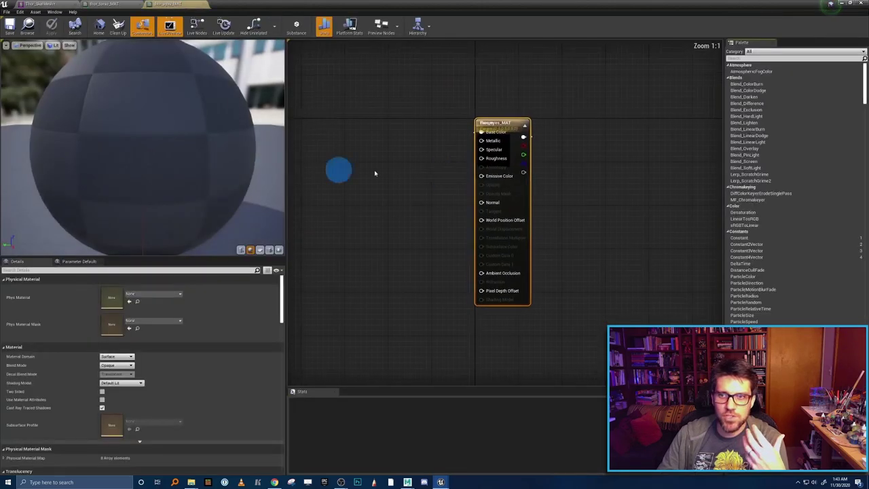
{"action": "left_click_drag", "start_coordinate": [509, 122], "coordinate": [626, 125]}
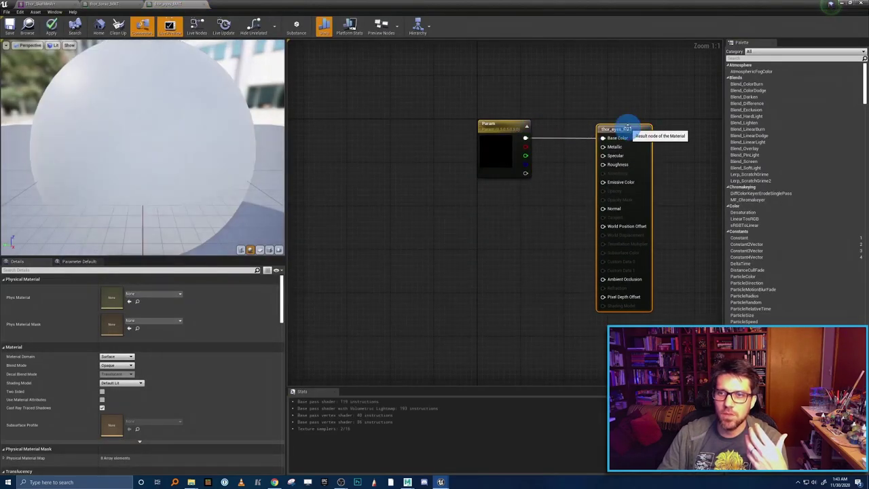
{"action": "left_click", "coordinate": [504, 124]}
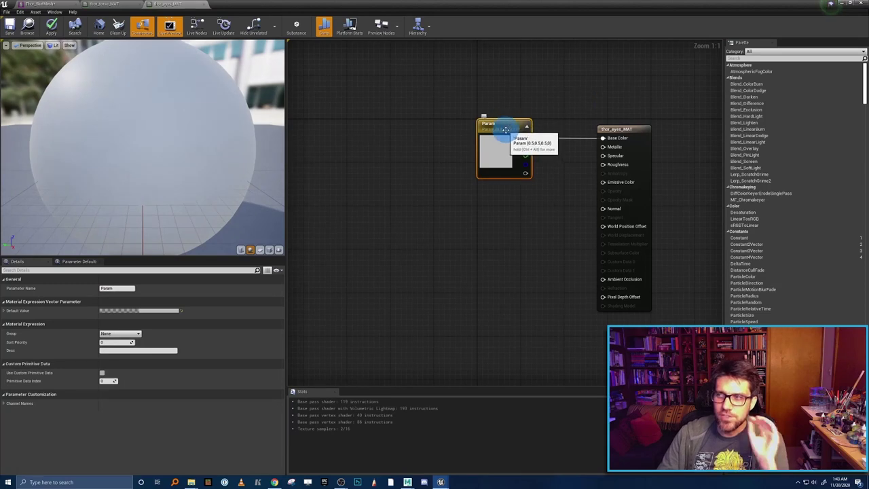
{"action": "left_click_drag", "start_coordinate": [506, 126], "coordinate": [446, 127]}
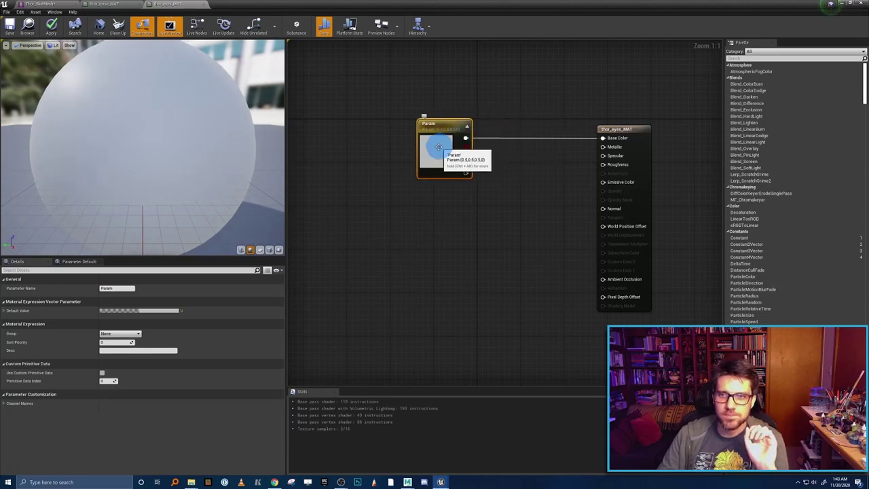
Set the eye material's Param colour to turquoise.
{"action": "double_click", "coordinate": [435, 149]}
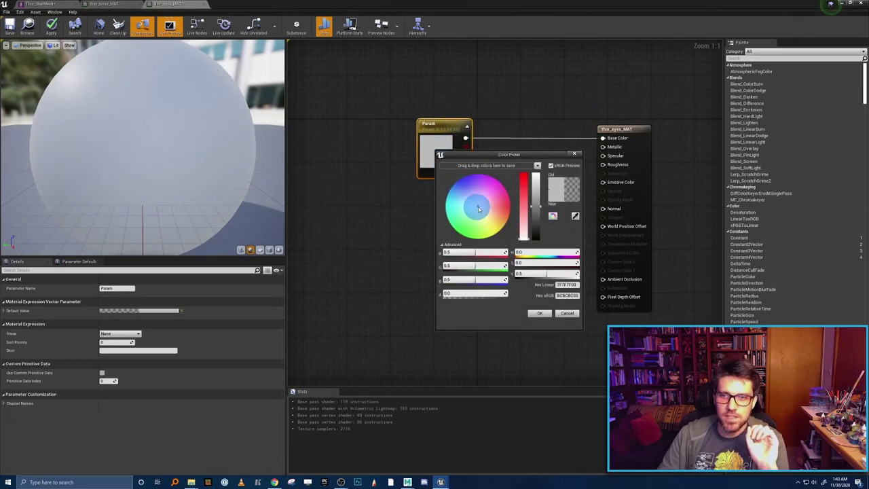
{"action": "left_click_drag", "start_coordinate": [477, 208], "coordinate": [456, 197]}
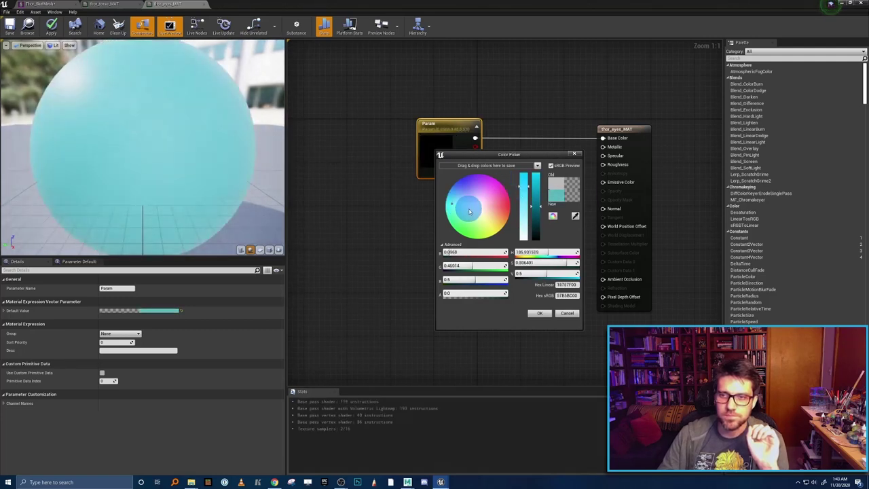
{"action": "left_click", "coordinate": [538, 313]}
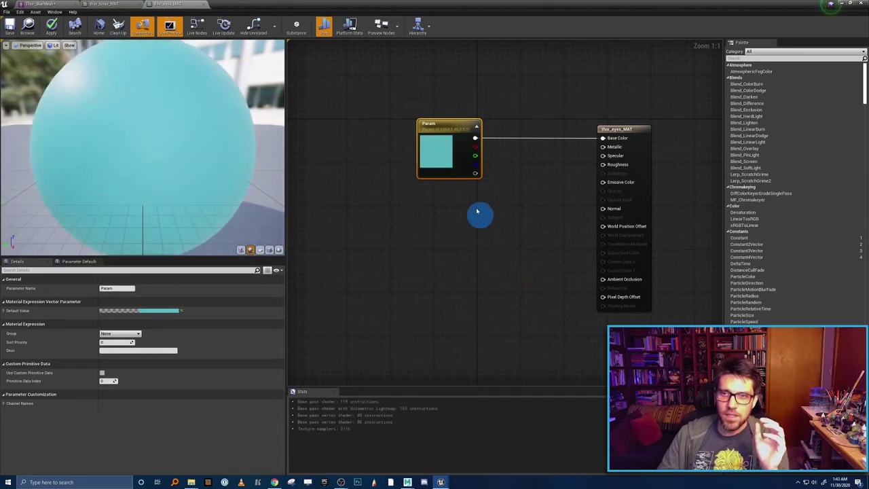
Feed the Param colour into Emissive Color through a new Multiply node, keeping its Base Color connection.
{"action": "left_click_drag", "start_coordinate": [473, 138], "coordinate": [605, 183]}
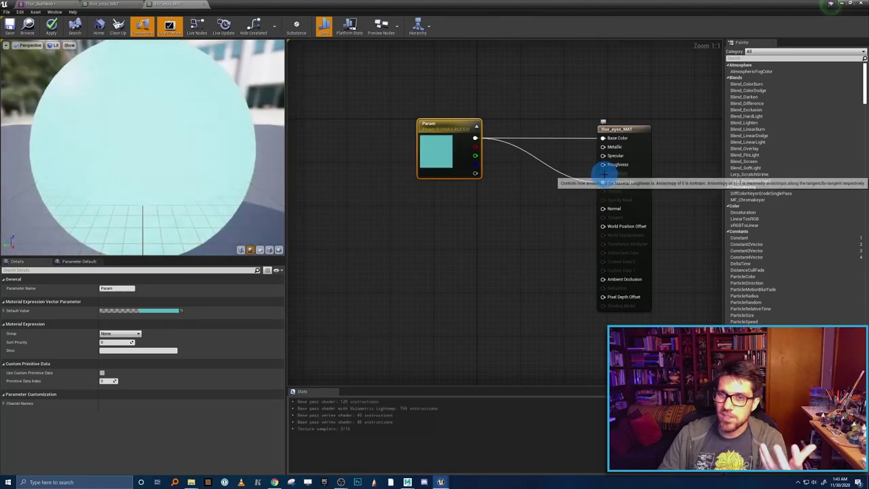
{"action": "left_click_drag", "start_coordinate": [473, 138], "coordinate": [527, 177]}
{"action": "type", "text": "multiply"}
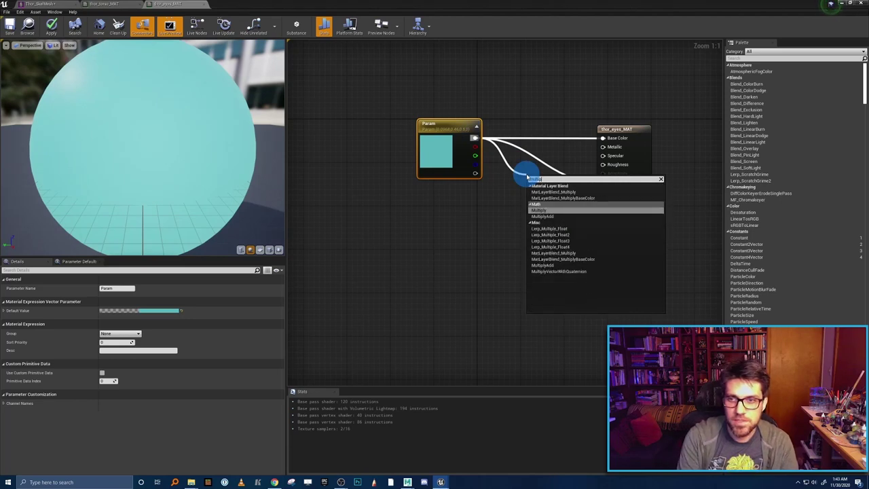
{"action": "left_click", "coordinate": [552, 210]}
{"action": "mouse_move", "coordinate": [559, 188]}
{"action": "left_mouse_down"}
{"action": "mouse_move", "coordinate": [609, 186]}
{"action": "mouse_move", "coordinate": [552, 179]}
{"action": "mouse_move", "coordinate": [557, 173]}
{"action": "left_mouse_up"}
Set the emissive Multiply node's Const B to 5 to make the eyes glow.
{"action": "left_click", "coordinate": [89, 312]}
{"action": "left_click", "coordinate": [114, 297]}
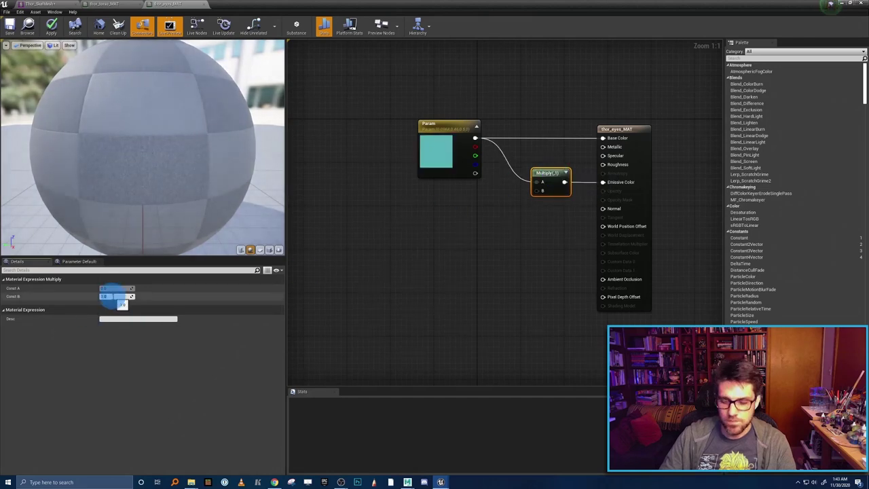
{"action": "left_click", "coordinate": [158, 289]}
{"action": "left_click", "coordinate": [163, 289]}
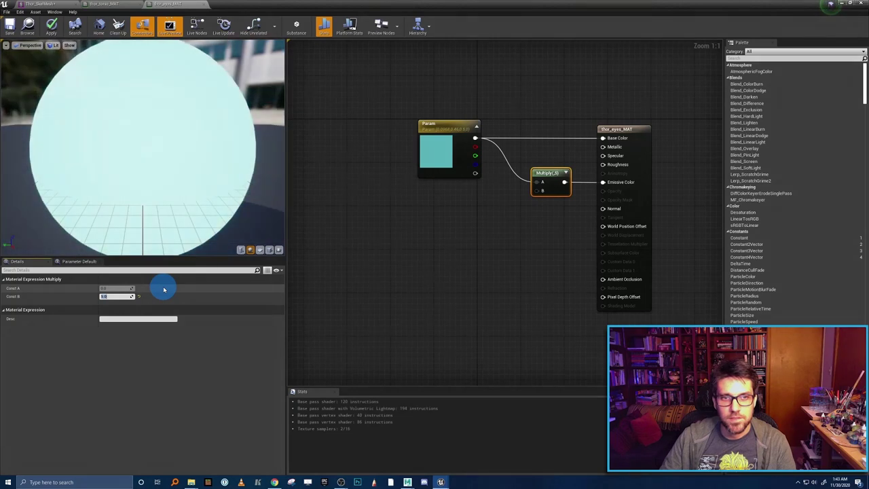
Shift the Param colour to a paler, less saturated turquoise and save thor_eyes_MAT.
{"action": "double_click", "coordinate": [442, 157]}
{"action": "mouse_move", "coordinate": [479, 216]}
{"action": "left_mouse_down"}
{"action": "mouse_move", "coordinate": [454, 206]}
{"action": "mouse_move", "coordinate": [462, 206]}
{"action": "left_mouse_up"}
{"action": "left_click", "coordinate": [543, 317]}
{"action": "left_click", "coordinate": [541, 317]}
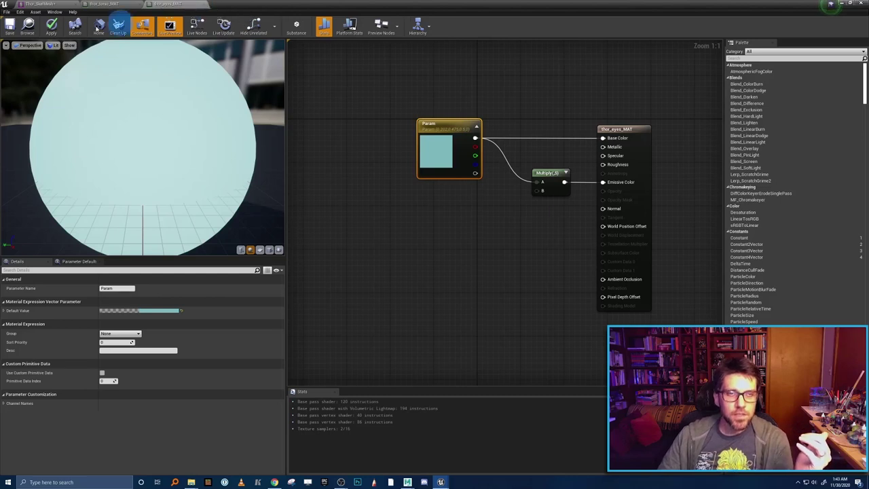
{"action": "left_click", "coordinate": [11, 26]}
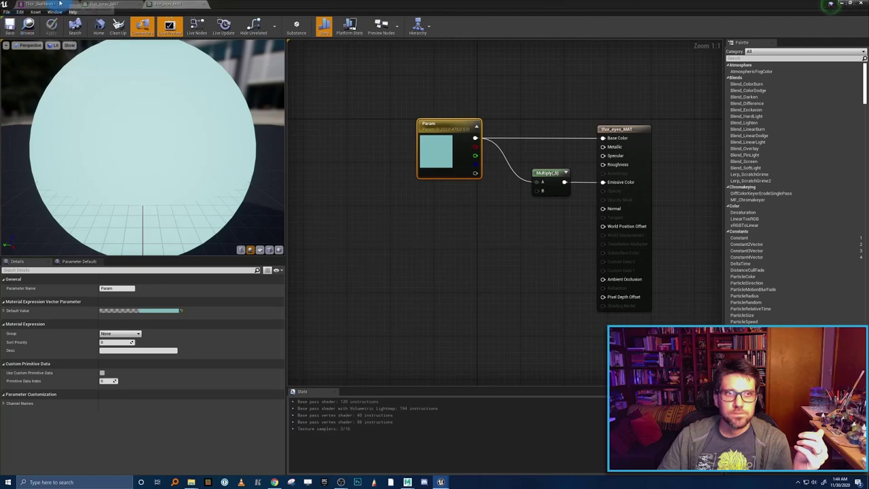
Examine the glowing eyes on Thor_SkelMesh from the front.
{"action": "left_click", "coordinate": [43, 5]}
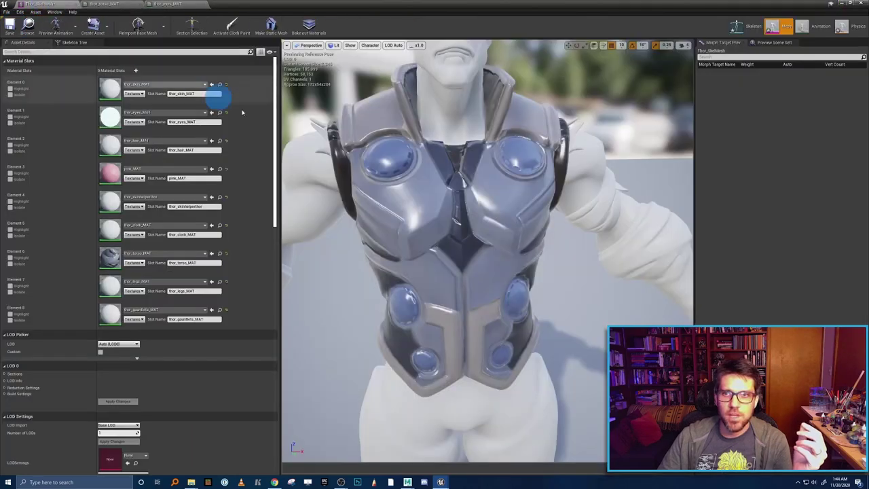
{"action": "left_click_drag", "start_coordinate": [450, 174], "coordinate": [488, 144]}
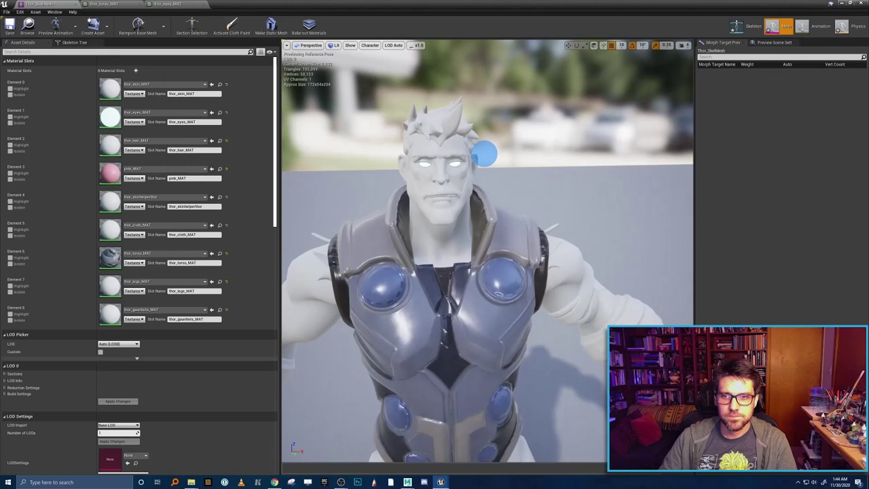
{"action": "left_click_drag", "start_coordinate": [522, 193], "coordinate": [479, 184]}
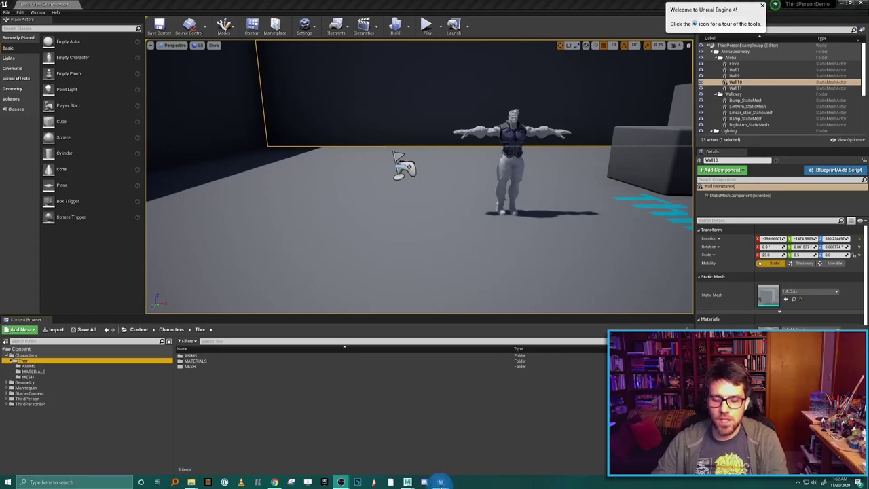
Switch to the Epic Games Launcher and look through the owned vault assets in the Unreal Engine Library.
{"action": "mouse_move", "coordinate": [440, 482]}
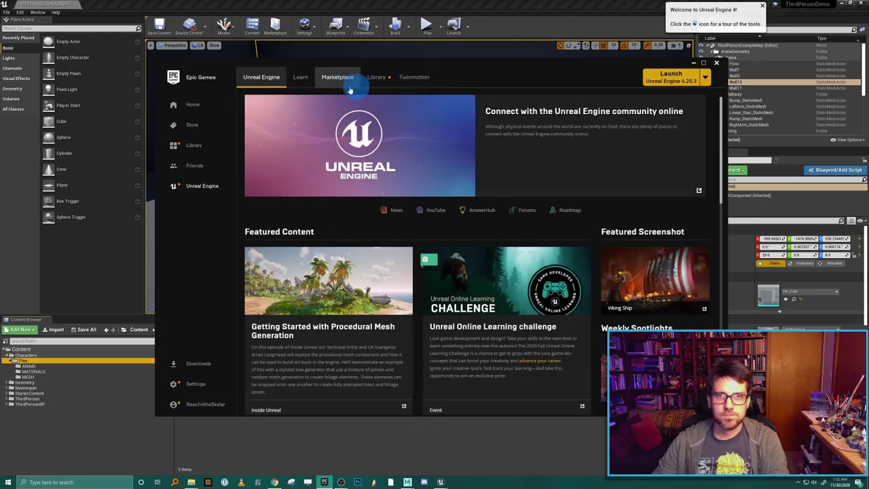
{"action": "left_click", "coordinate": [375, 77]}
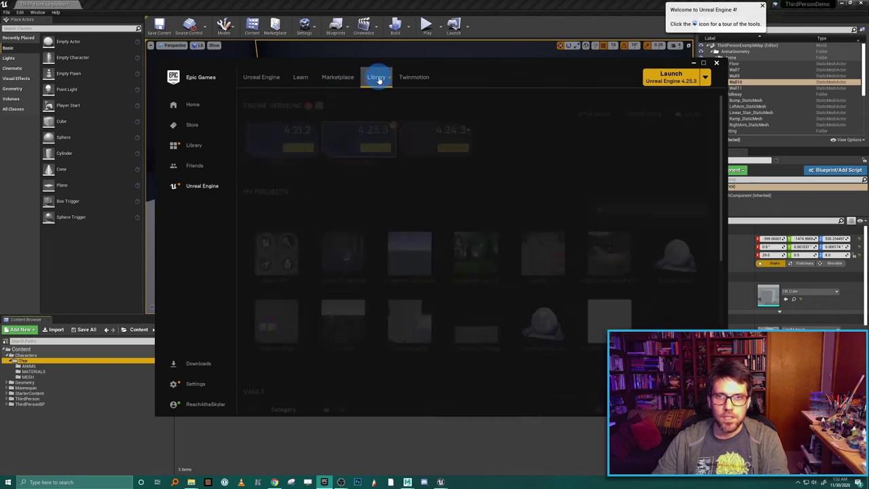
{"action": "scroll", "coordinate": [421, 238], "scroll_direction": "down", "scroll_amount": 1}
{"action": "scroll", "coordinate": [429, 263], "scroll_direction": "down", "scroll_amount": 4}
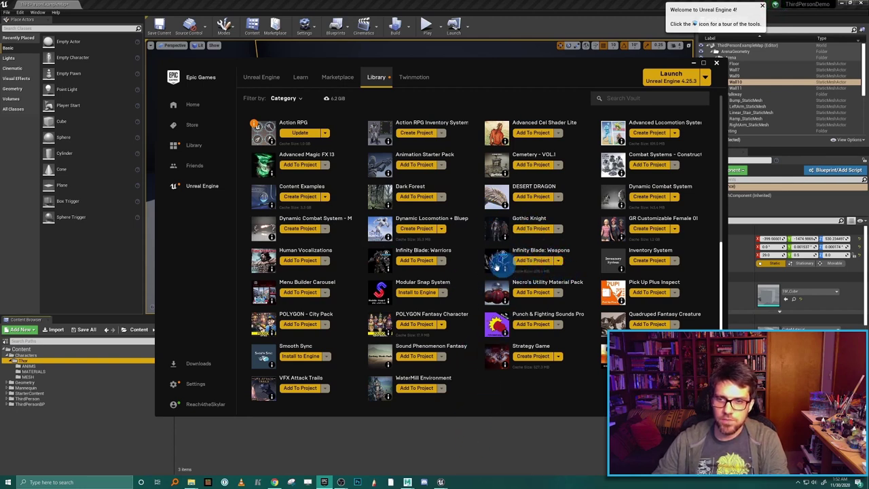
Search the Unreal Engine Marketplace for "infinity" and look over the Infinity Blade packs.
{"action": "left_click", "coordinate": [334, 77]}
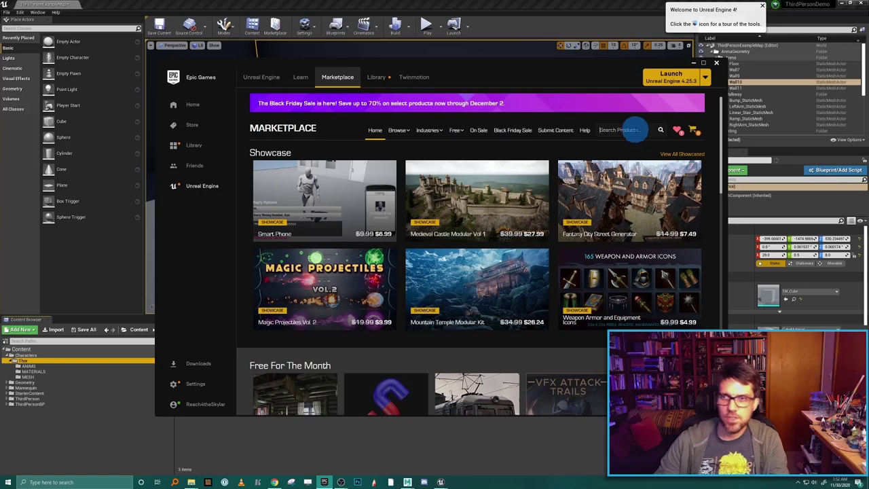
{"action": "scroll", "coordinate": [634, 129], "scroll_direction": "down", "scroll_amount": 3}
{"action": "scroll", "coordinate": [634, 129], "scroll_direction": "up", "scroll_amount": 3}
{"action": "left_click", "coordinate": [611, 130]}
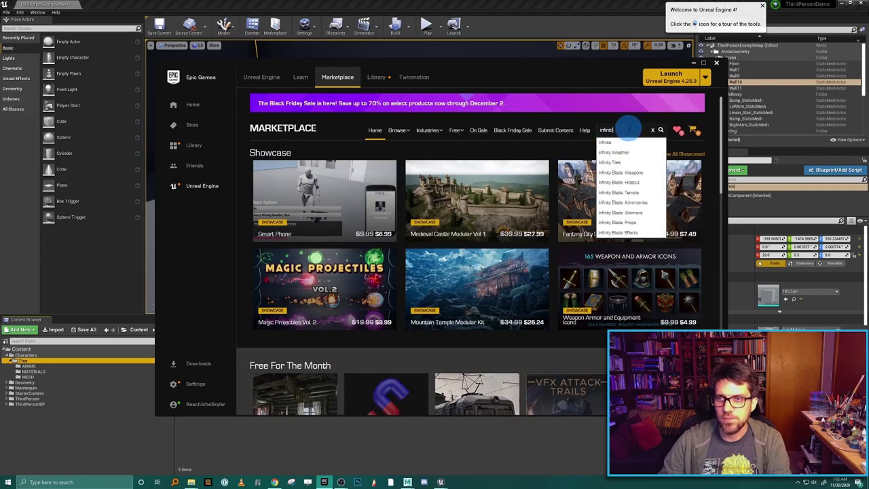
{"action": "left_click", "coordinate": [629, 129]}
{"action": "type", "text": "y"}
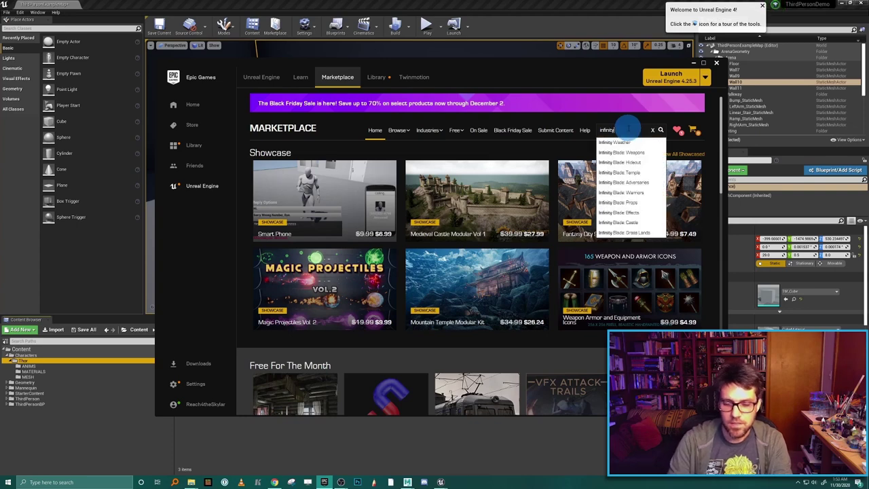
{"action": "key", "text": "Return"}
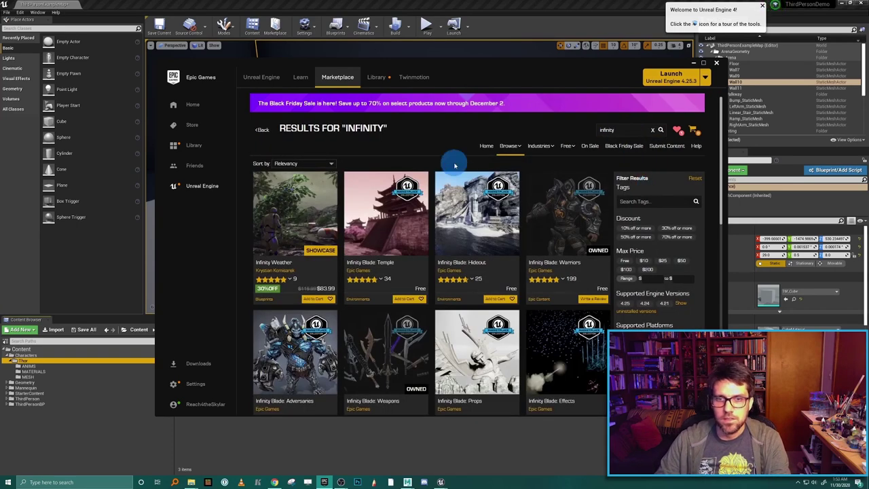
{"action": "scroll", "coordinate": [406, 365], "scroll_direction": "down", "scroll_amount": 1}
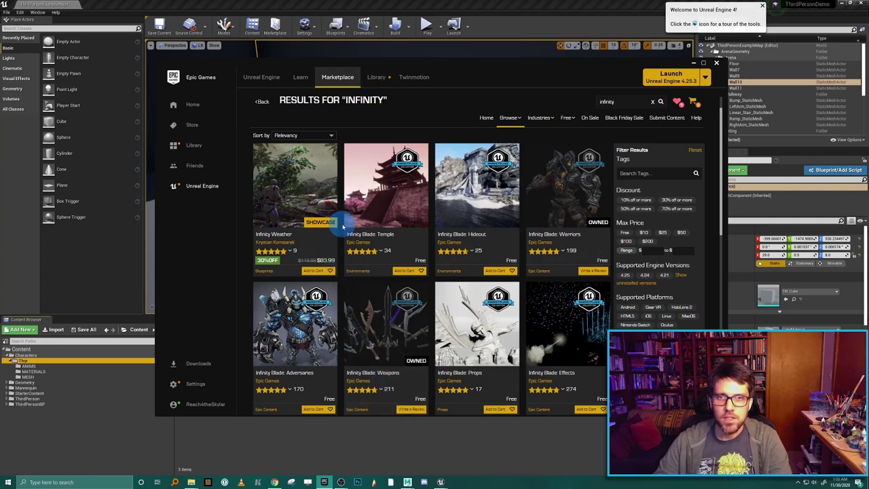
Add the Infinity Blade: Weapons pack from the Library to the ThirdPersonDemo project without a version label, and return to the Unreal Editor.
{"action": "left_click", "coordinate": [382, 80]}
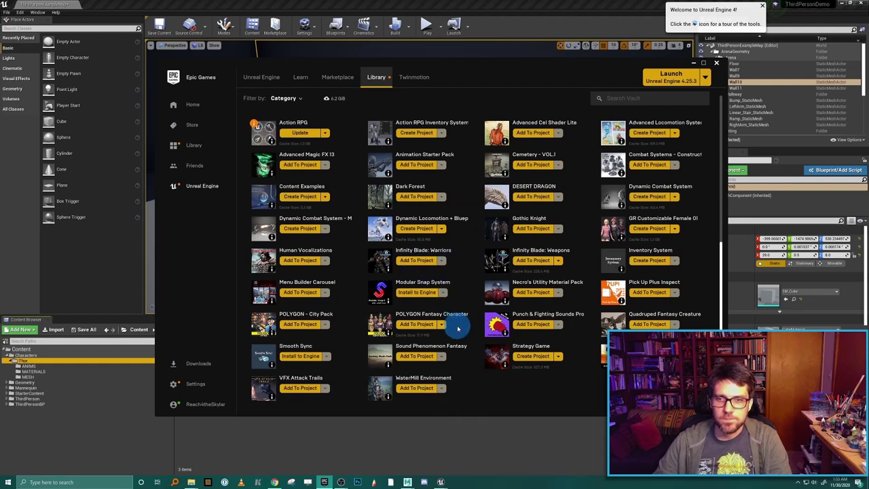
{"action": "left_click", "coordinate": [558, 261]}
{"action": "left_click", "coordinate": [533, 261]}
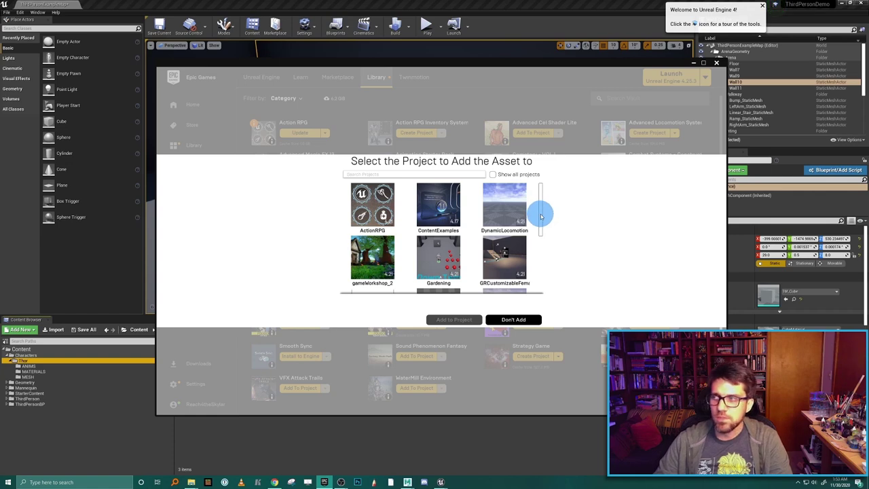
{"action": "left_click_drag", "start_coordinate": [540, 215], "coordinate": [543, 269]}
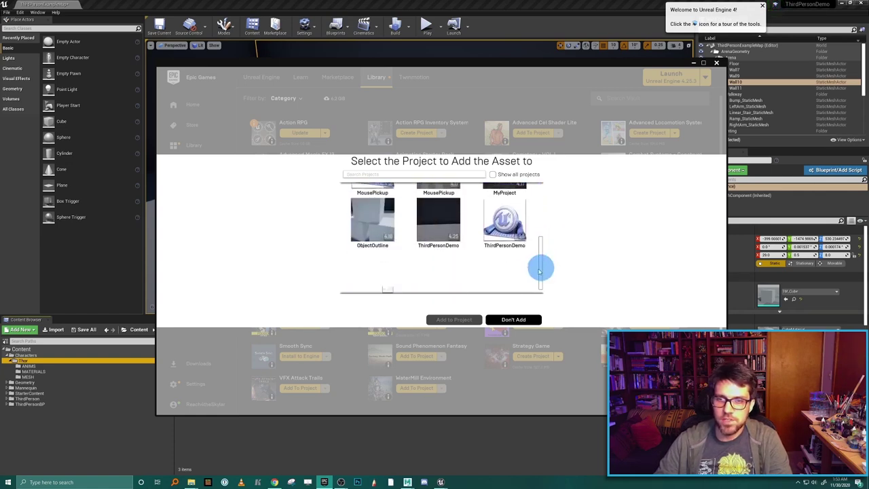
{"action": "left_click", "coordinate": [509, 221]}
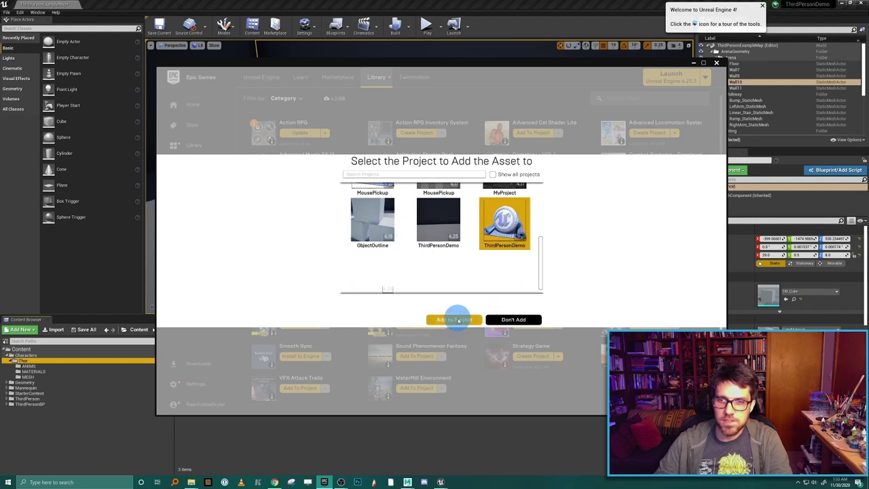
{"action": "left_click", "coordinate": [455, 320]}
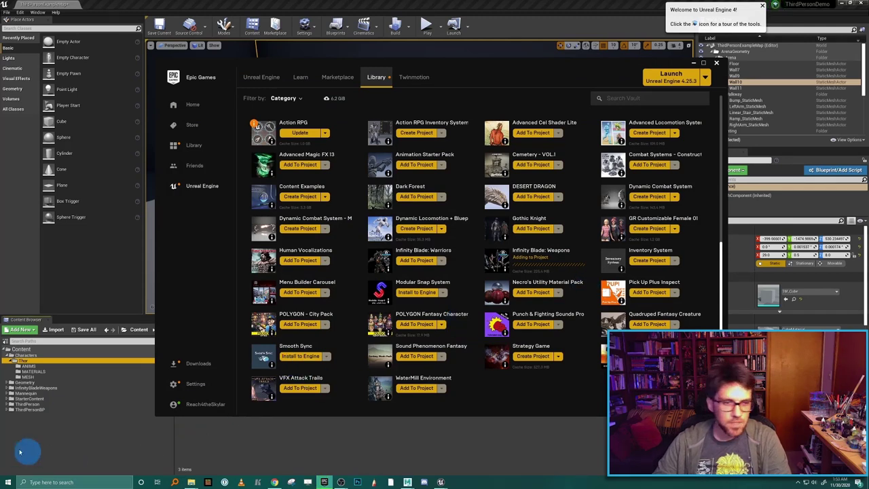
{"action": "left_click", "coordinate": [53, 445]}
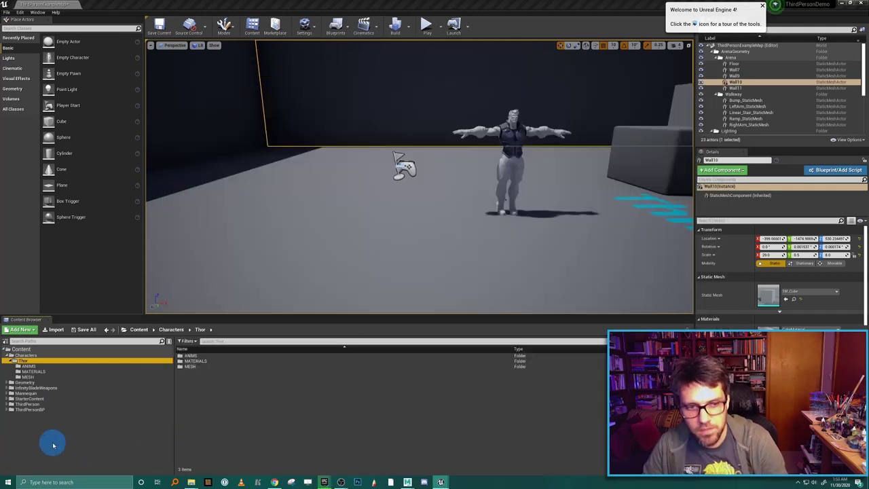
Open the SK_Blunt_BludgeonerB skeletal mesh from the InfinityBladeWeapons Weapons/Blunt/Blunt_Bludgeoner folder, examine the textured weapon, and close its editor.
{"action": "left_click", "coordinate": [59, 387]}
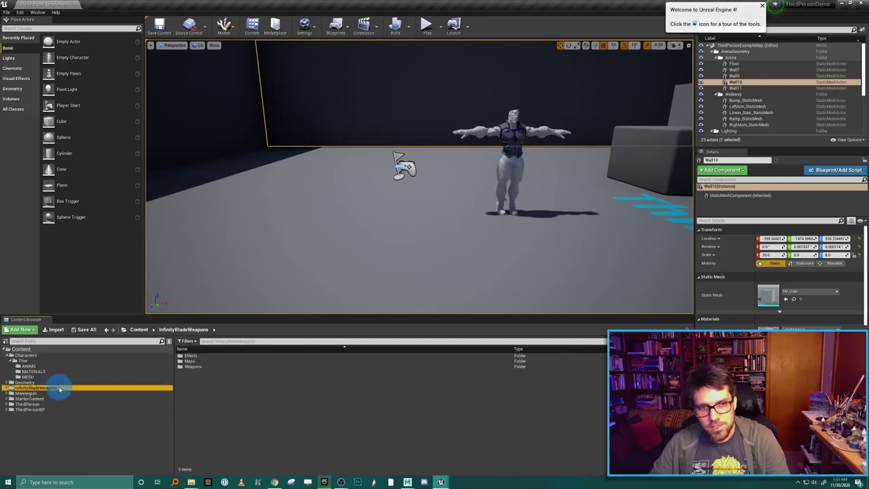
{"action": "double_click", "coordinate": [194, 366]}
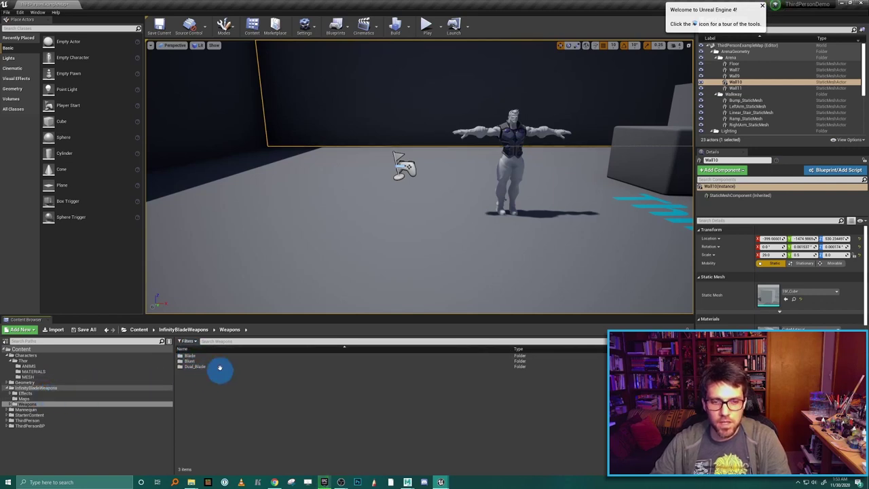
{"action": "double_click", "coordinate": [198, 361]}
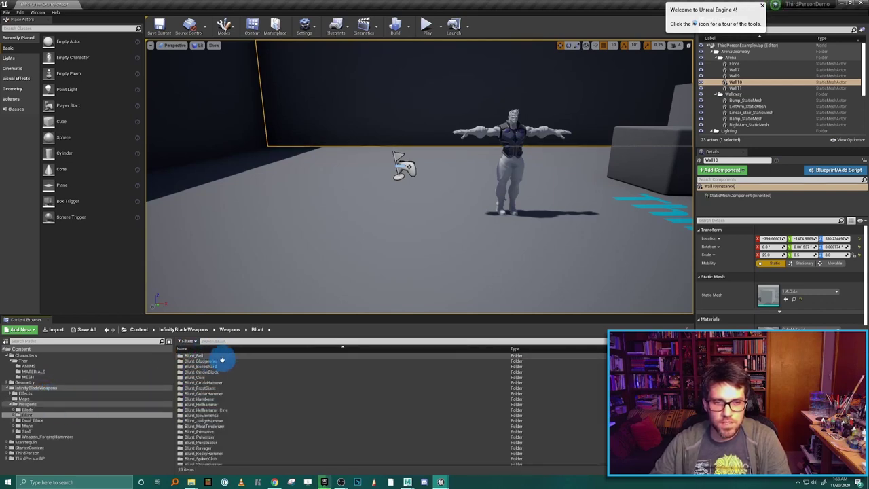
{"action": "double_click", "coordinate": [219, 359]}
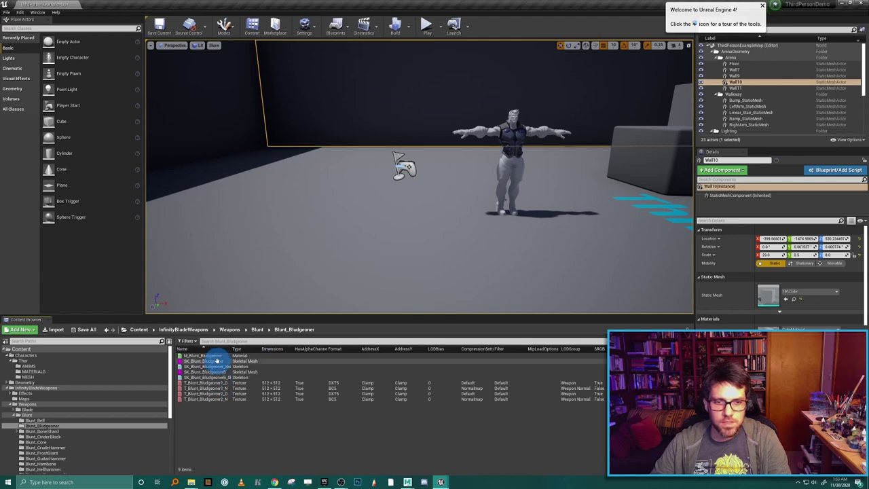
{"action": "double_click", "coordinate": [258, 371]}
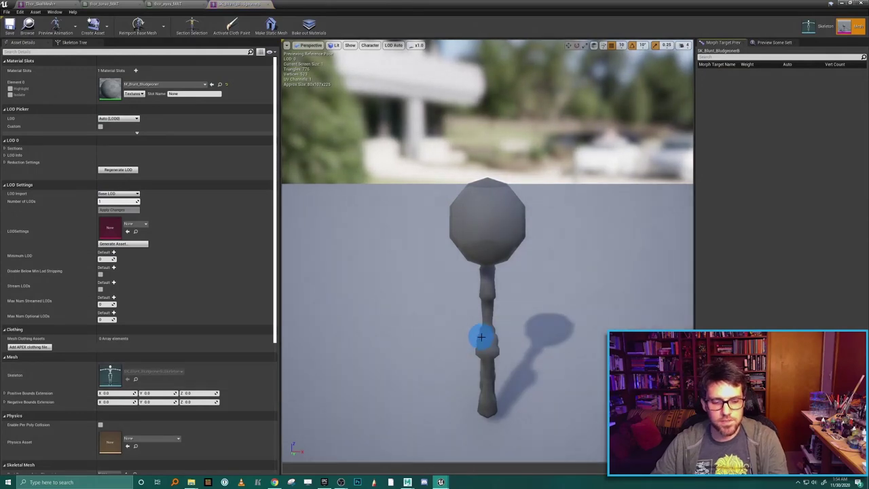
{"action": "left_click_drag", "start_coordinate": [481, 336], "coordinate": [471, 320]}
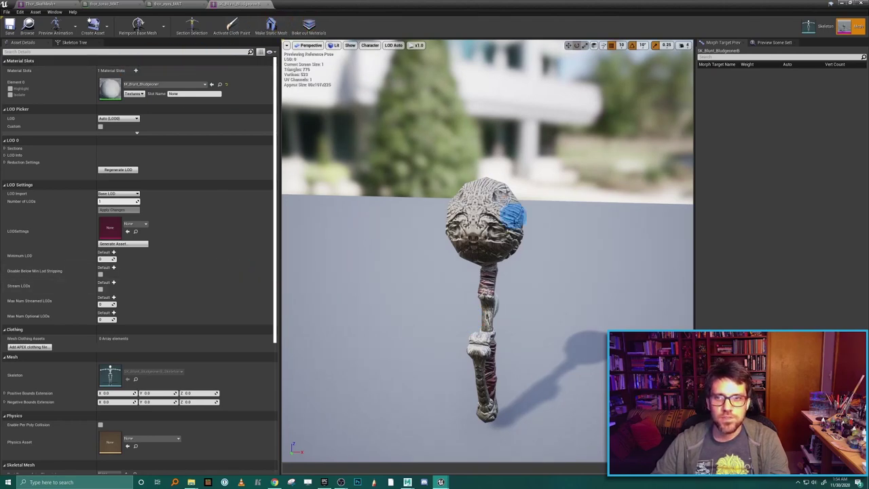
{"action": "left_click_drag", "start_coordinate": [425, 14], "coordinate": [394, 102]}
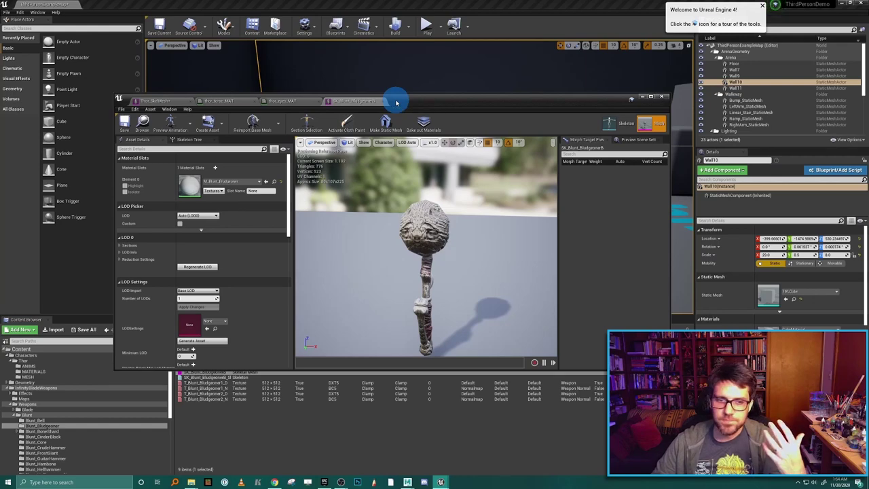
{"action": "left_click", "coordinate": [661, 97]}
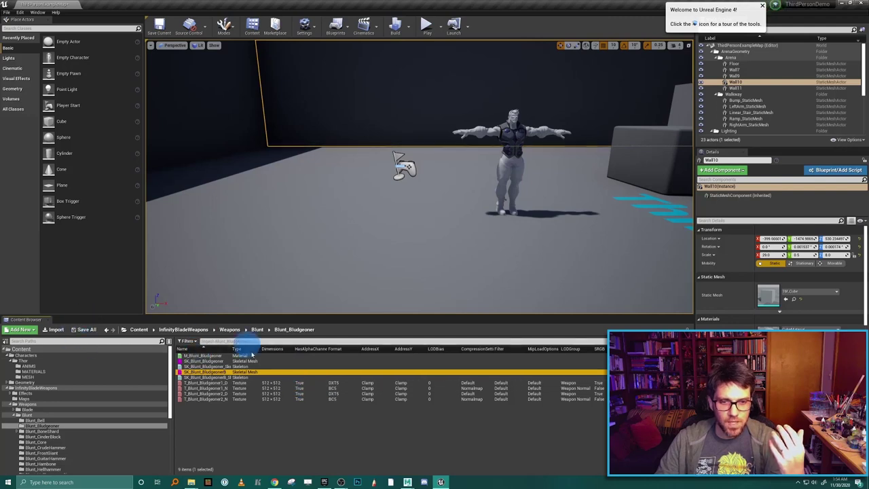
{"action": "left_click", "coordinate": [259, 359]}
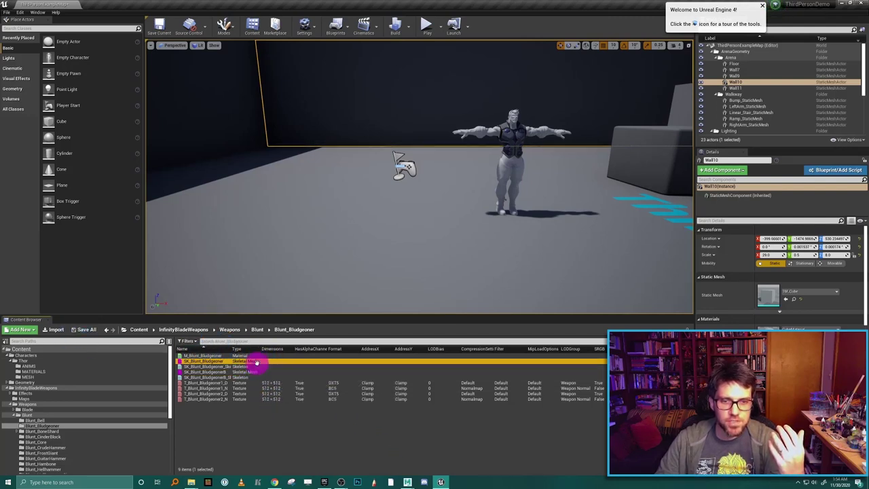
{"action": "right_click", "coordinate": [255, 361]}
{"action": "mouse_move", "coordinate": [339, 155]}
{"action": "mouse_move", "coordinate": [330, 245]}
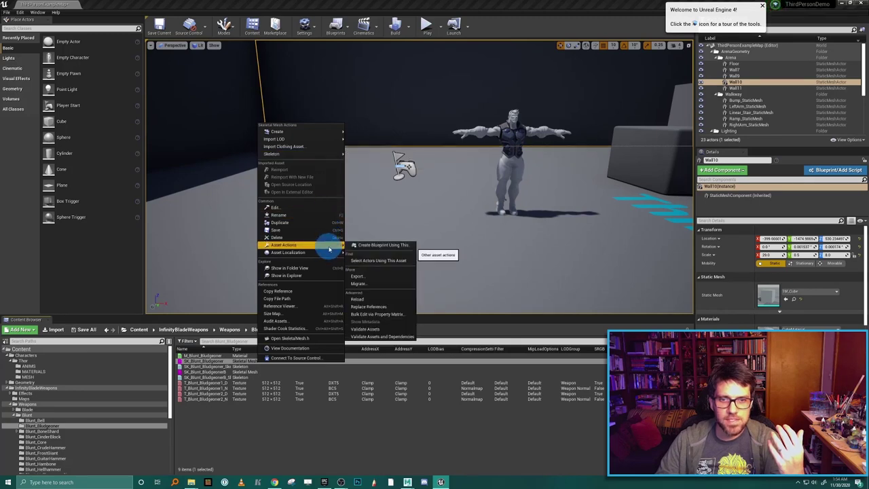
{"action": "left_click", "coordinate": [386, 278]}
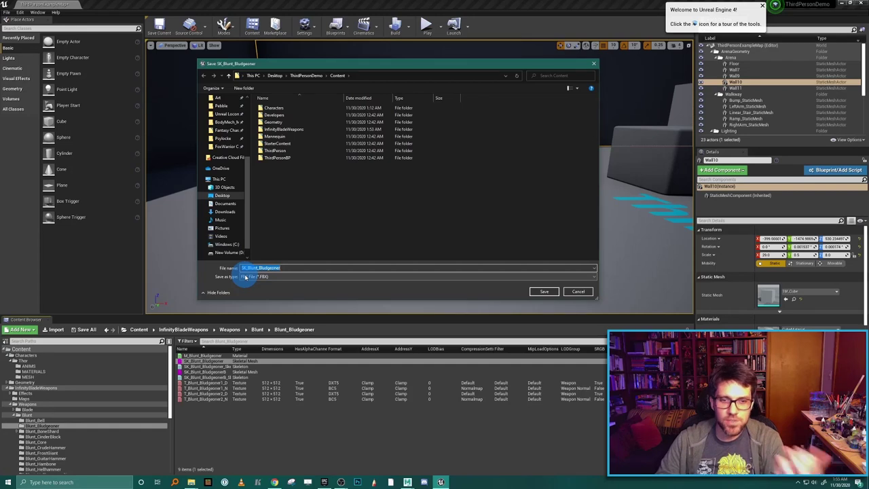
{"action": "left_click", "coordinate": [579, 292]}
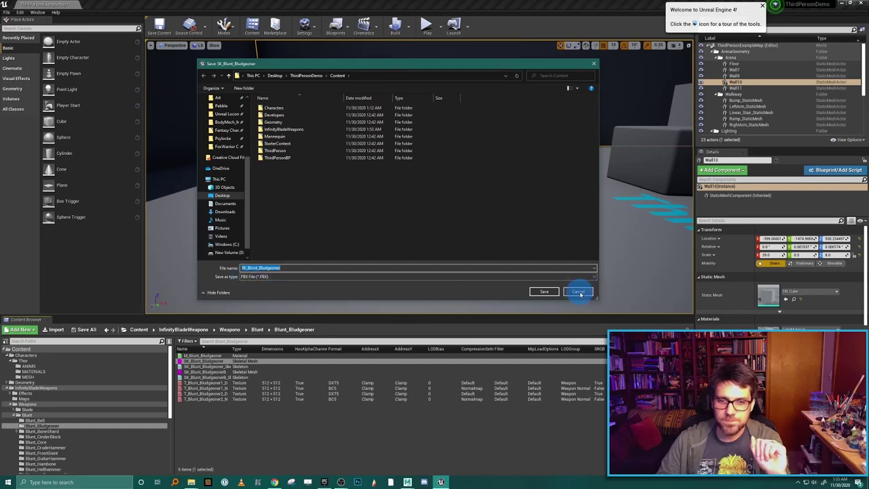
{"action": "left_click", "coordinate": [387, 391]}
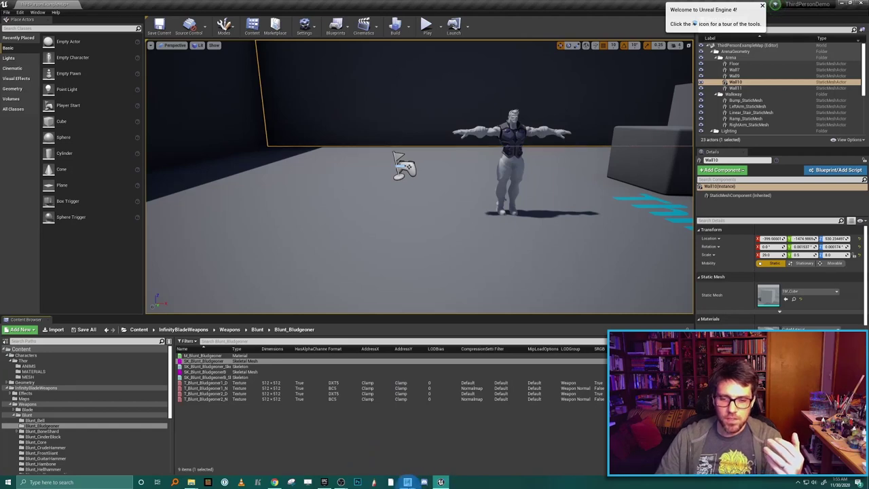
Switch to Maya and select the hammer mesh pCube2.
{"action": "mouse_move", "coordinate": [407, 482]}
{"action": "left_click", "coordinate": [444, 455]}
{"action": "left_click", "coordinate": [401, 275]}
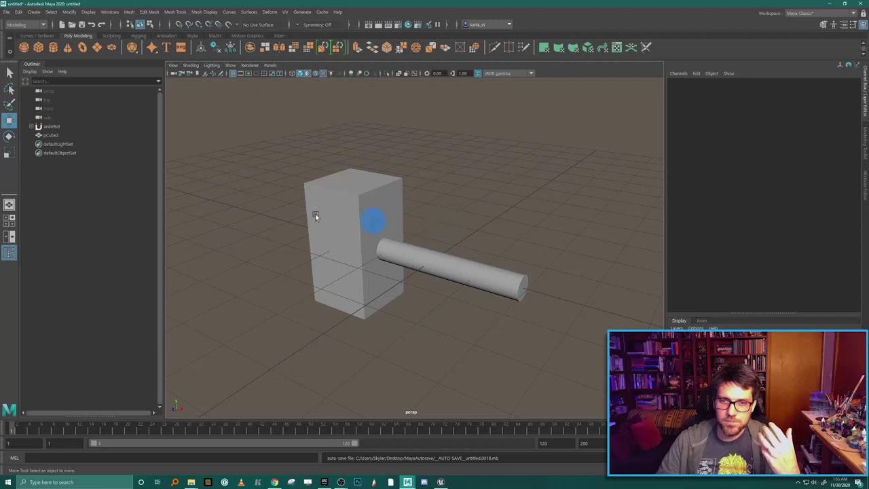
{"action": "left_click", "coordinate": [346, 224]}
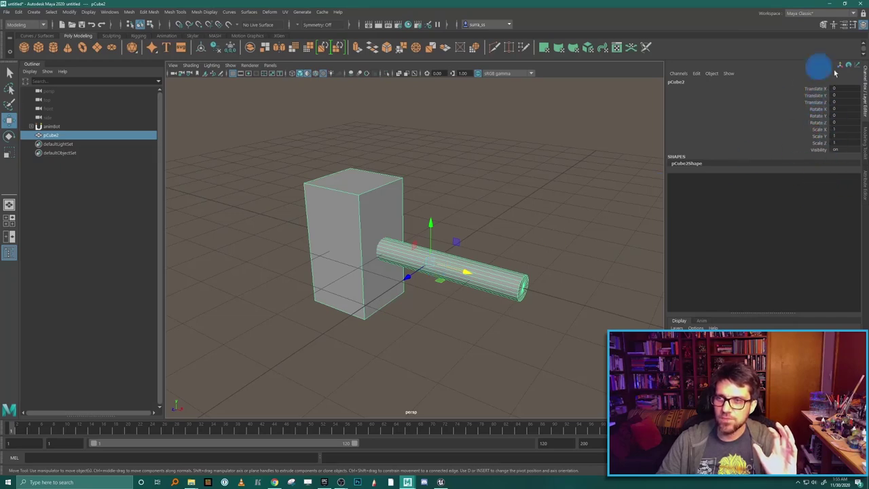
Move the hammer along X to about -0.332 and freeze all of its transformations.
{"action": "left_click_drag", "start_coordinate": [470, 280], "coordinate": [451, 267]}
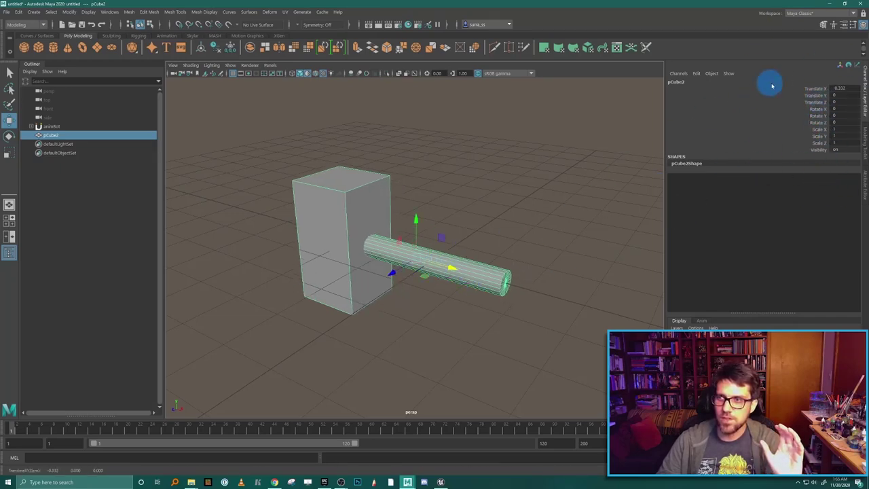
{"action": "left_click", "coordinate": [815, 89]}
{"action": "left_click", "coordinate": [821, 150], "text": "shift"}
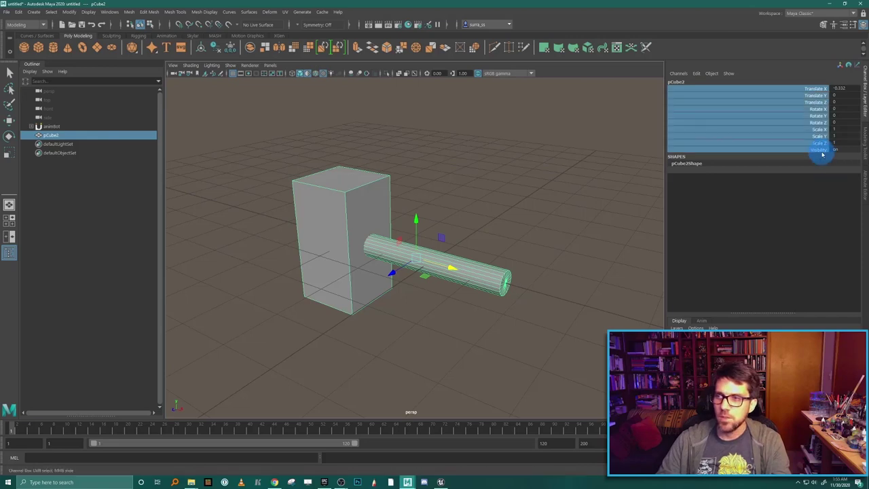
{"action": "right_click", "coordinate": [821, 154]}
{"action": "mouse_move", "coordinate": [838, 309]}
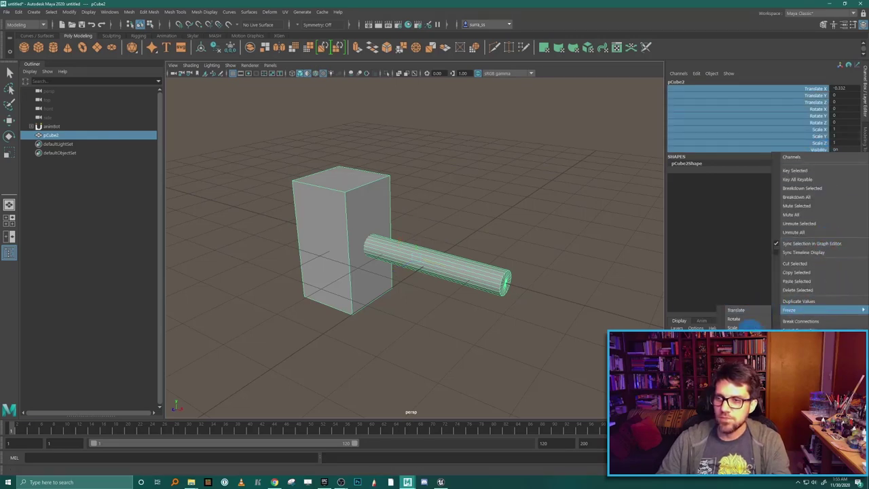
{"action": "left_click", "coordinate": [737, 336]}
{"action": "left_click", "coordinate": [444, 202]}
{"action": "key", "text": "w"}
{"action": "left_click", "coordinate": [429, 254]}
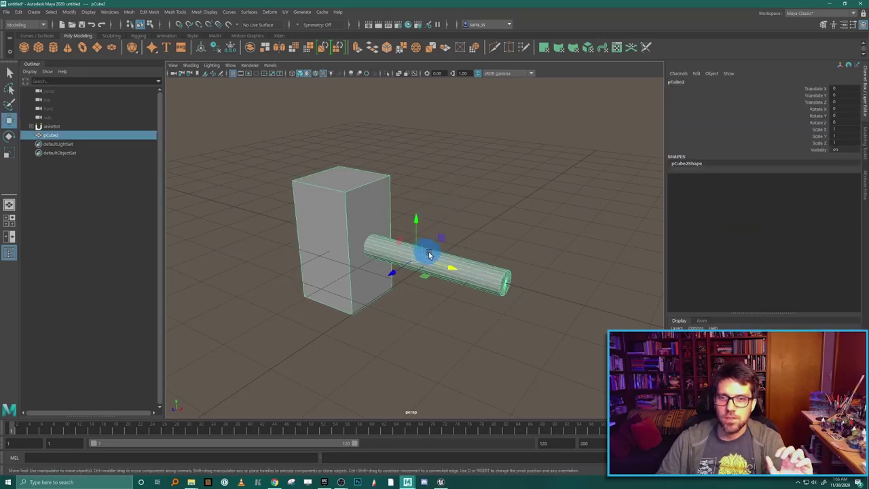
Undo the hammer's frozen transformations and its move along X, keeping the hammer selected.
{"action": "key", "text": "ctrl+z"}
{"action": "key", "text": "ctrl+z"}
{"action": "key", "text": "ctrl+z"}
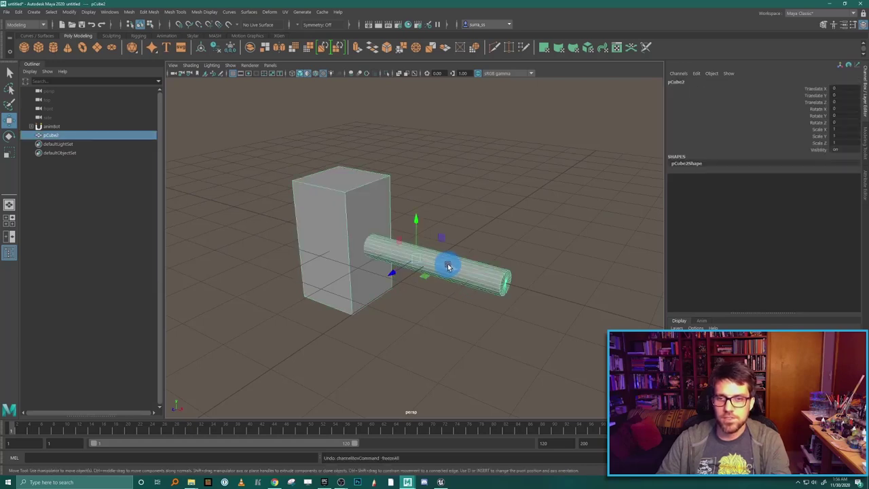
{"action": "left_click", "coordinate": [476, 237]}
{"action": "left_click", "coordinate": [380, 213]}
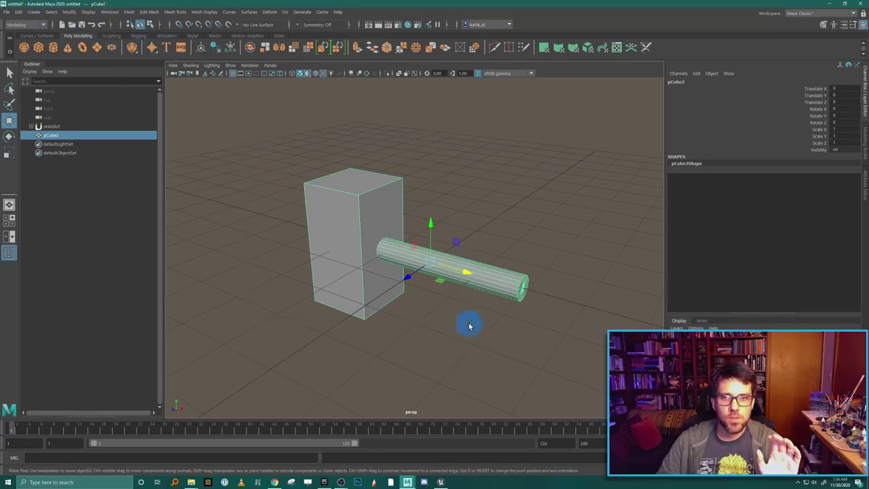
Delete the non-deformer history of the selected hammer mesh.
{"action": "left_click", "coordinate": [20, 12]}
{"action": "mouse_move", "coordinate": [91, 116]}
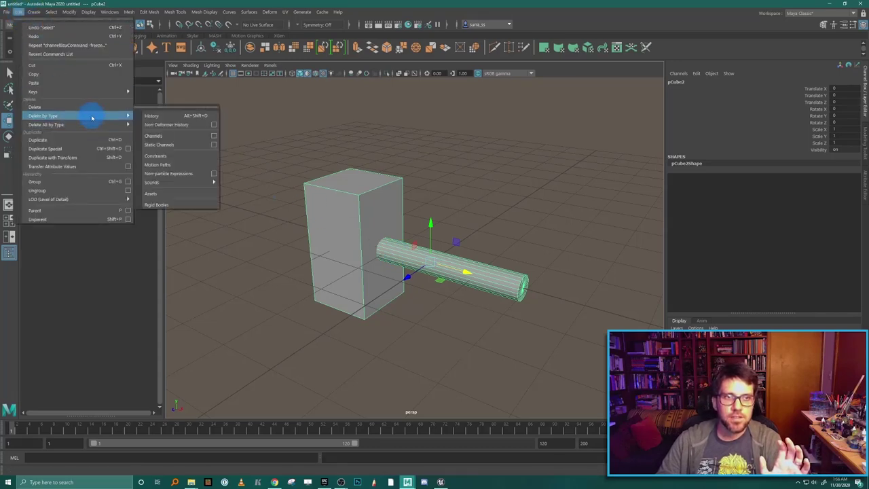
{"action": "left_click", "coordinate": [176, 124]}
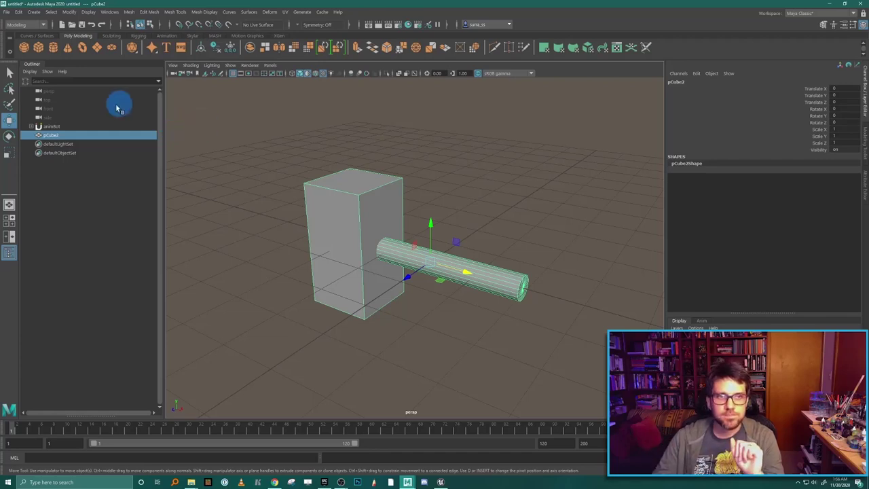
Set up an FBX export of only the selected hammer with animation excluded.
{"action": "left_click", "coordinate": [6, 13]}
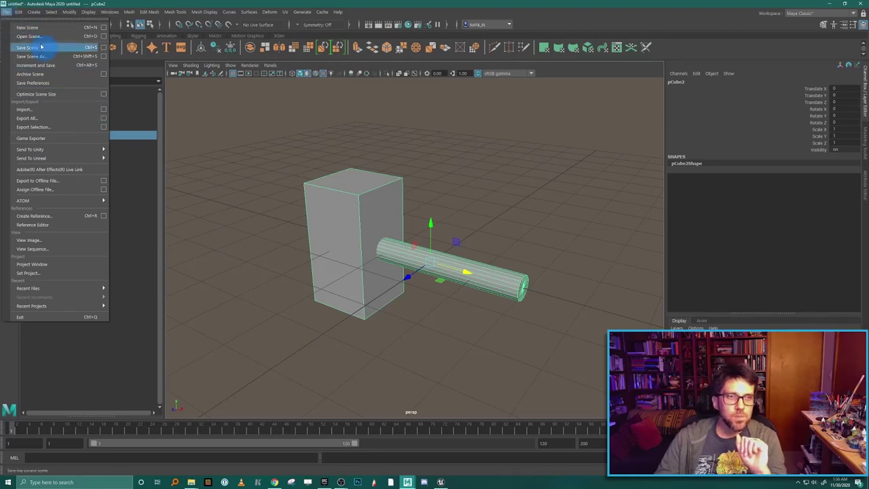
{"action": "left_click", "coordinate": [103, 127]}
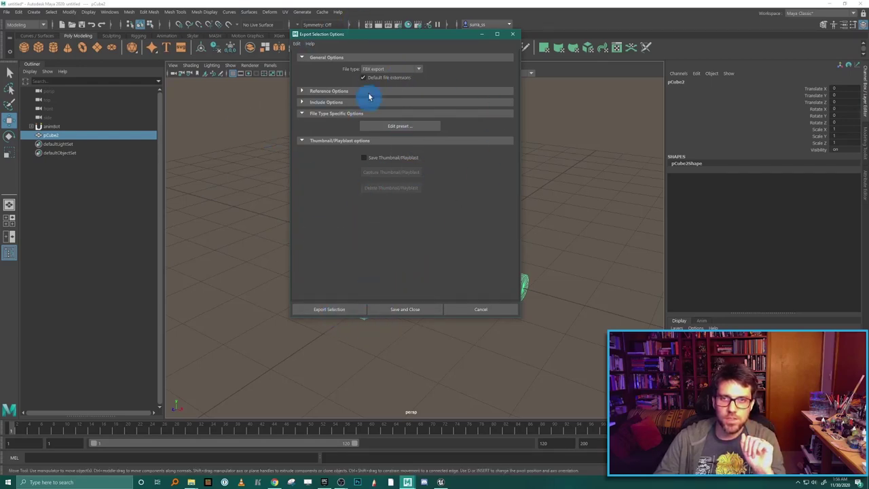
{"action": "left_click", "coordinate": [332, 310]}
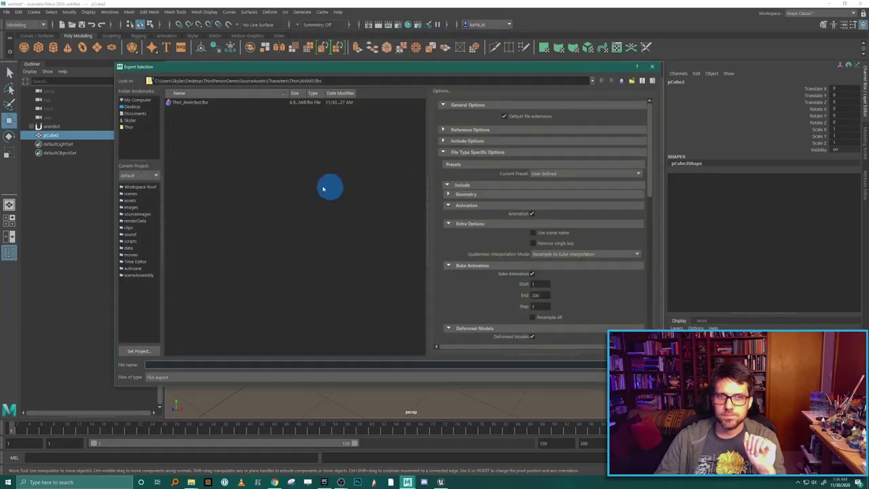
{"action": "left_click", "coordinate": [531, 215]}
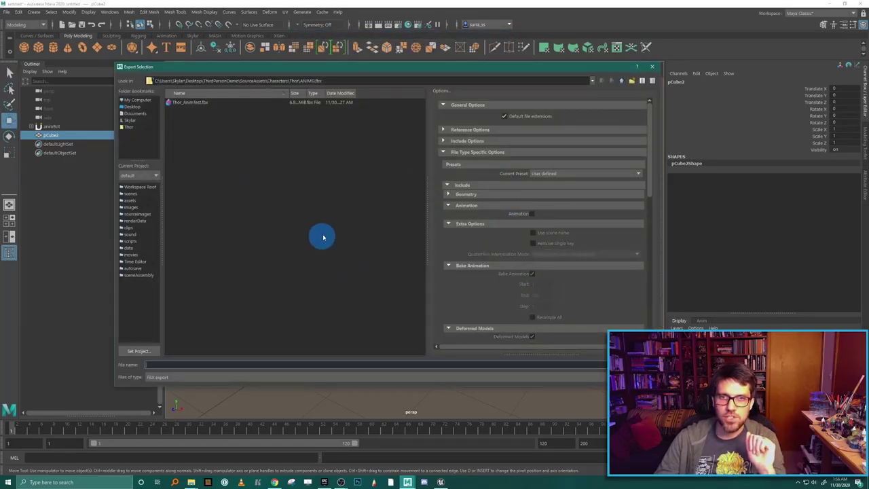
Create a PROPS folder with an fbx subfolder in SourceAssets/Characters/Thor and use that subfolder as the export destination.
{"action": "left_click", "coordinate": [622, 81]}
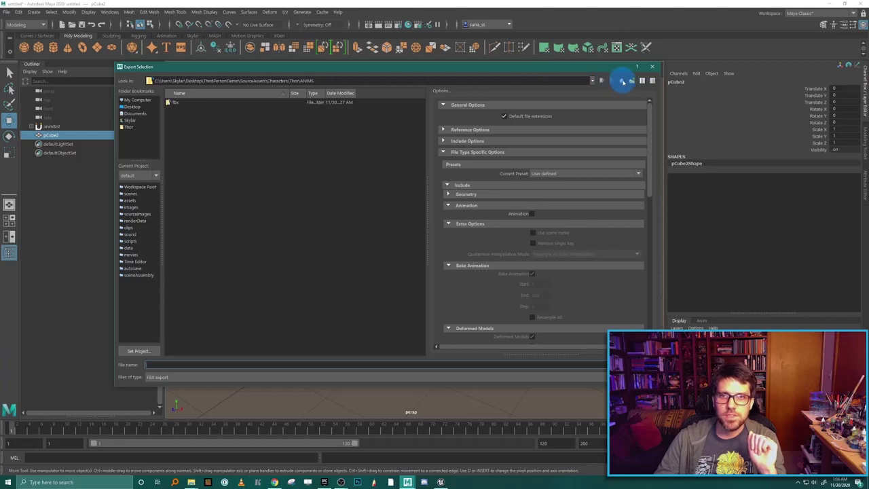
{"action": "left_click", "coordinate": [622, 81]}
{"action": "right_click", "coordinate": [218, 170]}
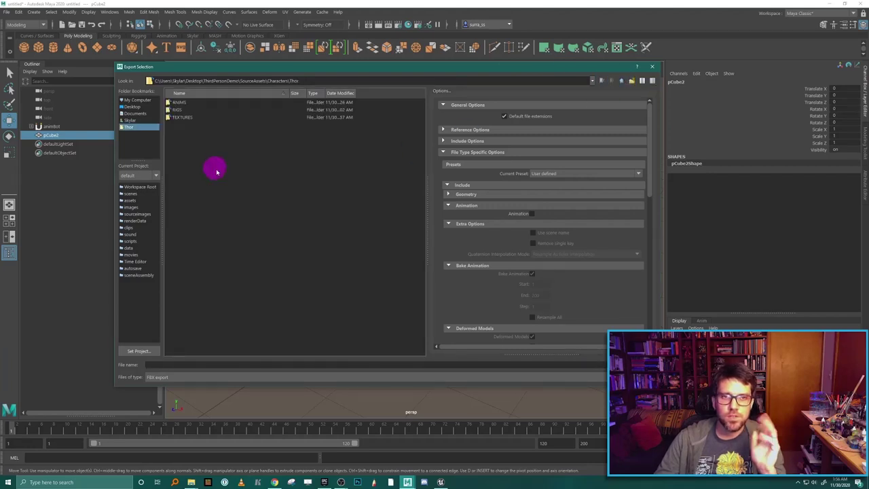
{"action": "left_click", "coordinate": [246, 184]}
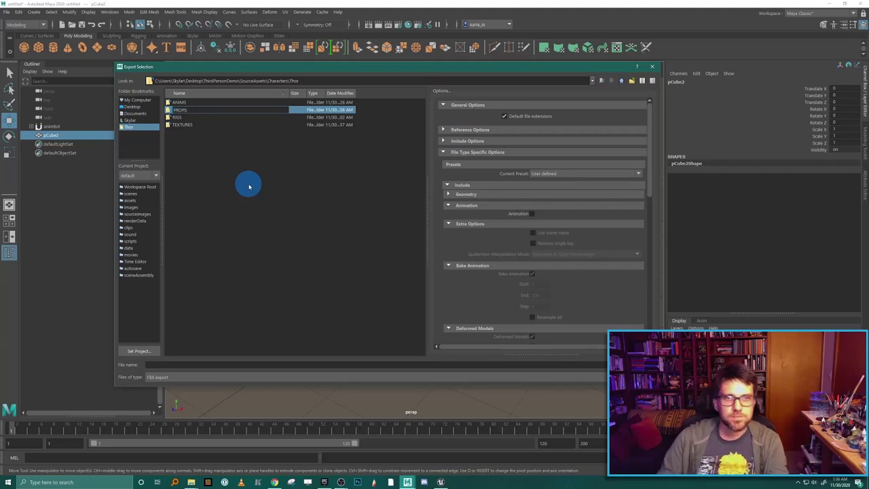
{"action": "double_click", "coordinate": [188, 111]}
{"action": "right_click", "coordinate": [224, 185]}
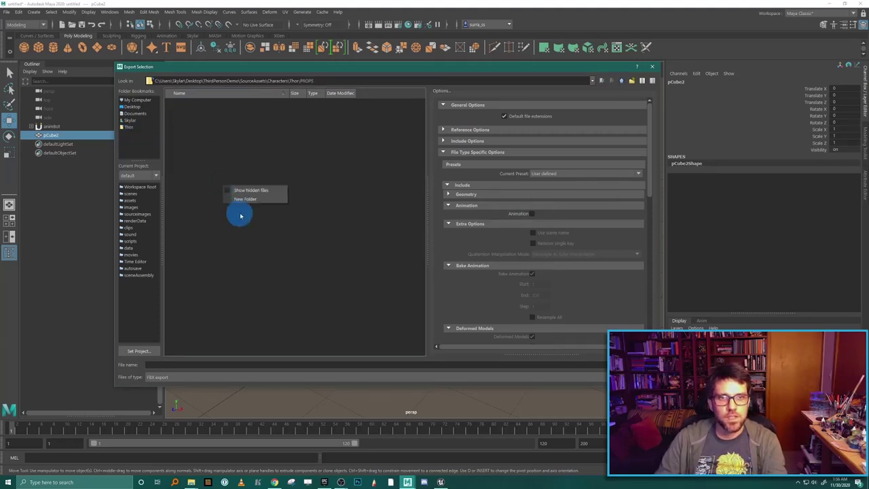
{"action": "left_click", "coordinate": [247, 199]}
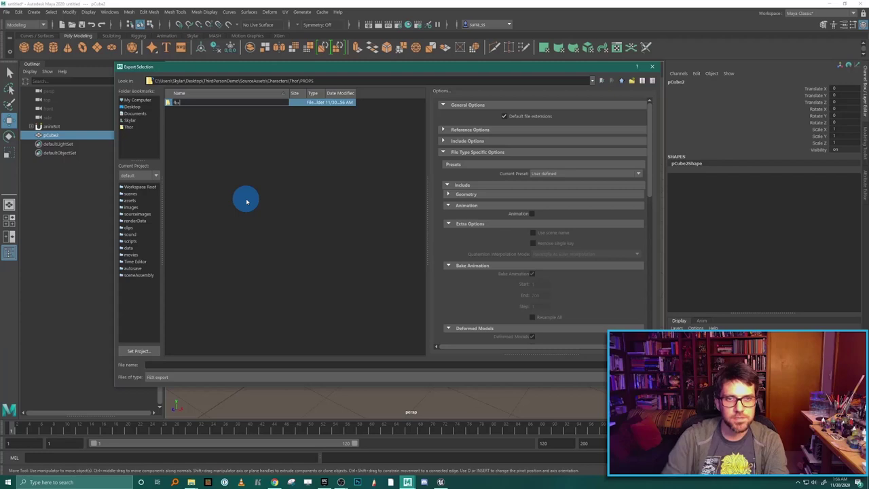
{"action": "left_click", "coordinate": [247, 200]}
{"action": "double_click", "coordinate": [180, 102]}
Name the export file Thor_PerfectHammer and export the hammer as FBX.
{"action": "left_click", "coordinate": [168, 365]}
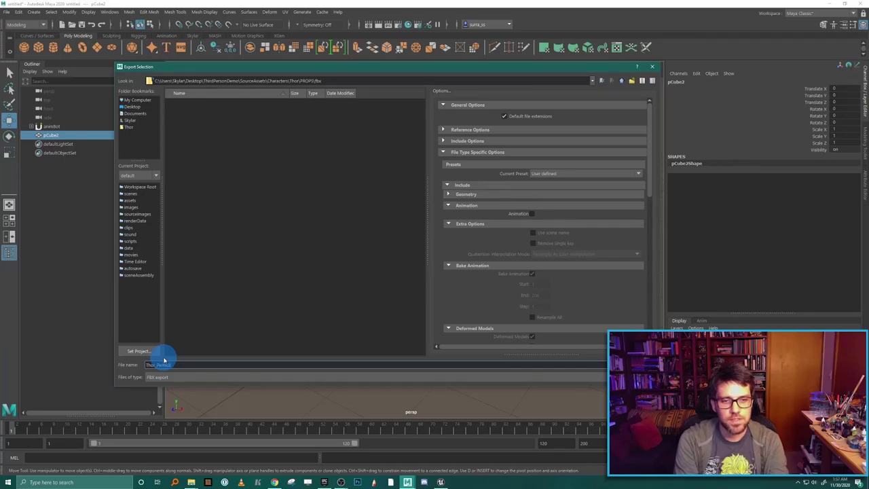
{"action": "left_click", "coordinate": [554, 388]}
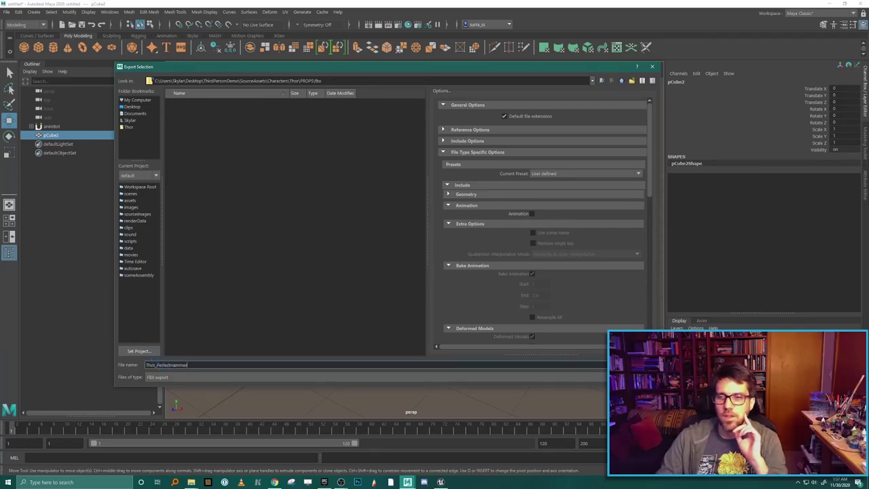
{"action": "left_click", "coordinate": [627, 365]}
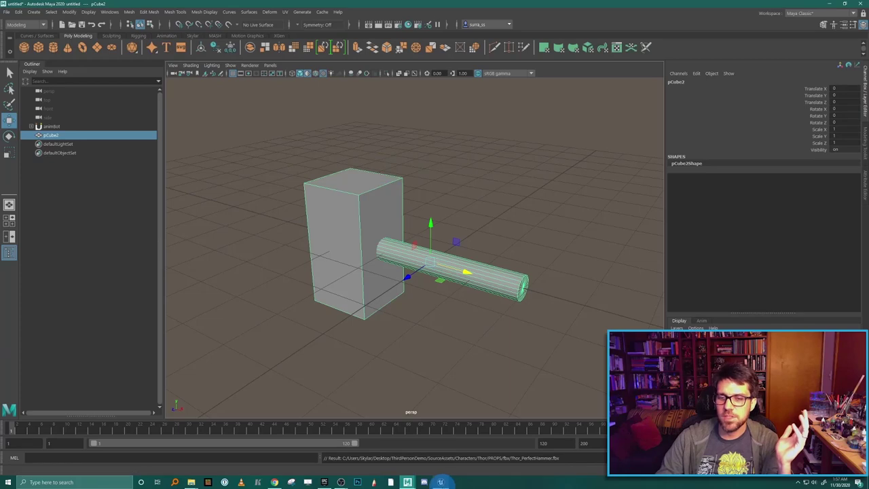
Switch to Unreal Editor and create a folder named PROPS inside Content/Characters/Thor.
{"action": "left_click", "coordinate": [440, 482]}
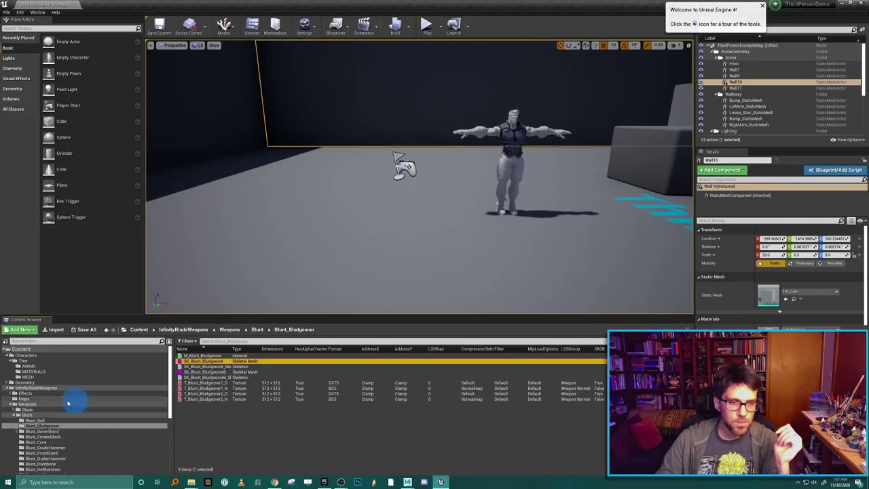
{"action": "left_click", "coordinate": [9, 388]}
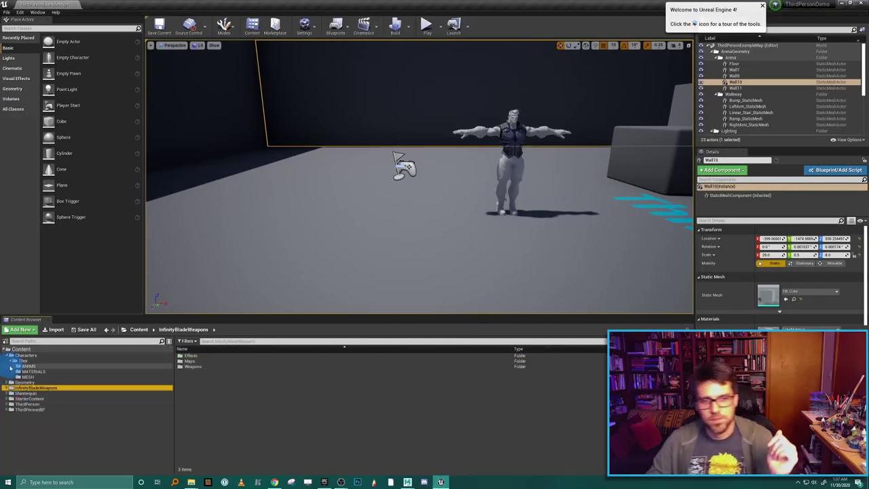
{"action": "left_click", "coordinate": [26, 362]}
{"action": "right_click", "coordinate": [222, 401]}
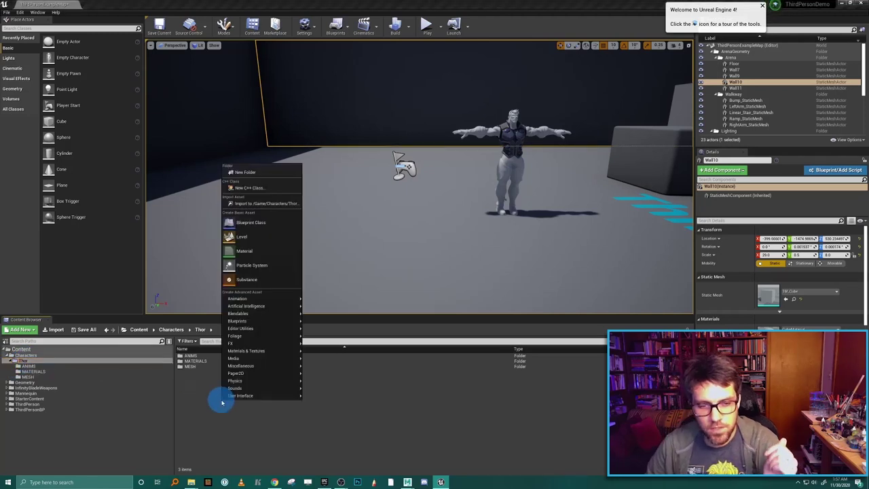
{"action": "left_click", "coordinate": [270, 173]}
{"action": "type", "text": "PROPS"}
{"action": "left_click", "coordinate": [224, 373]}
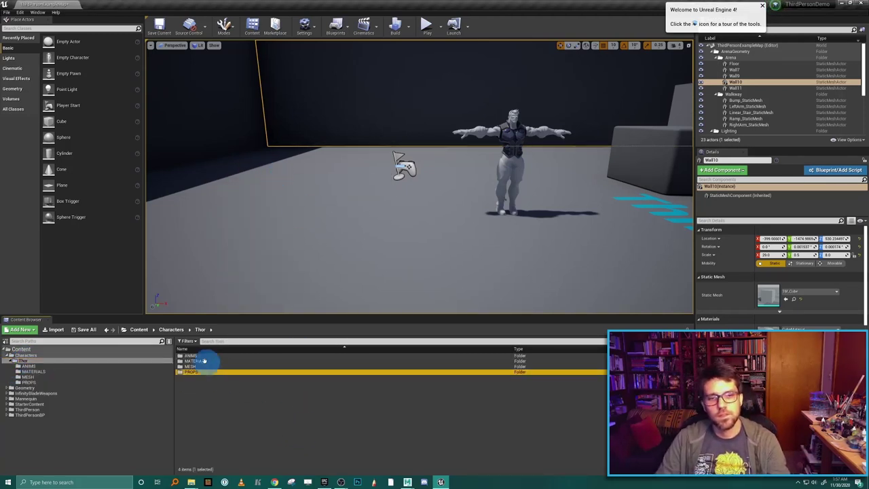
Import Thor_PerfectHammer.fbx from SourceAssets/Characters/Thor/PROPS/fbx into the new PROPS folder as a static mesh, keeping the offered import options.
{"action": "double_click", "coordinate": [214, 371]}
{"action": "left_click", "coordinate": [55, 330]}
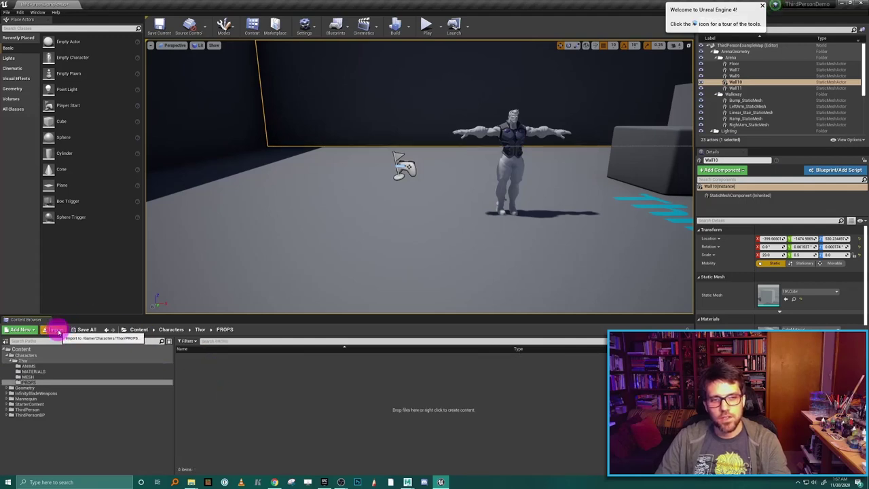
{"action": "left_click", "coordinate": [392, 76]}
{"action": "double_click", "coordinate": [342, 114]}
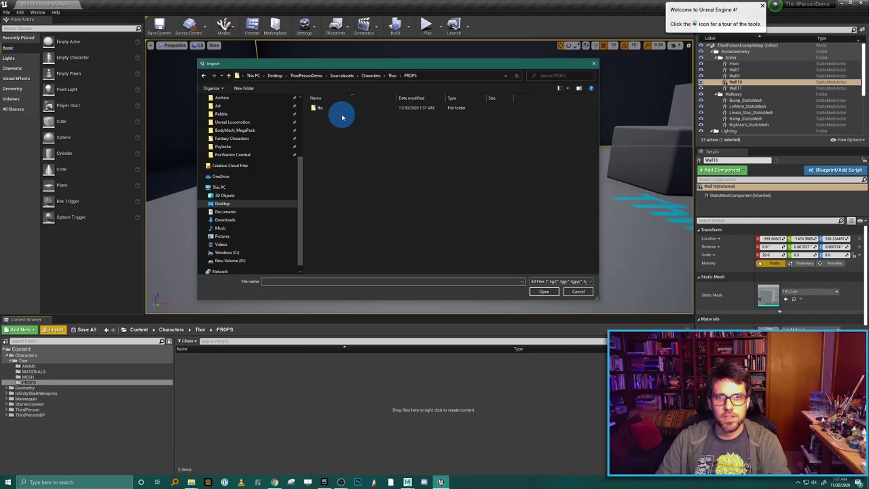
{"action": "double_click", "coordinate": [340, 108]}
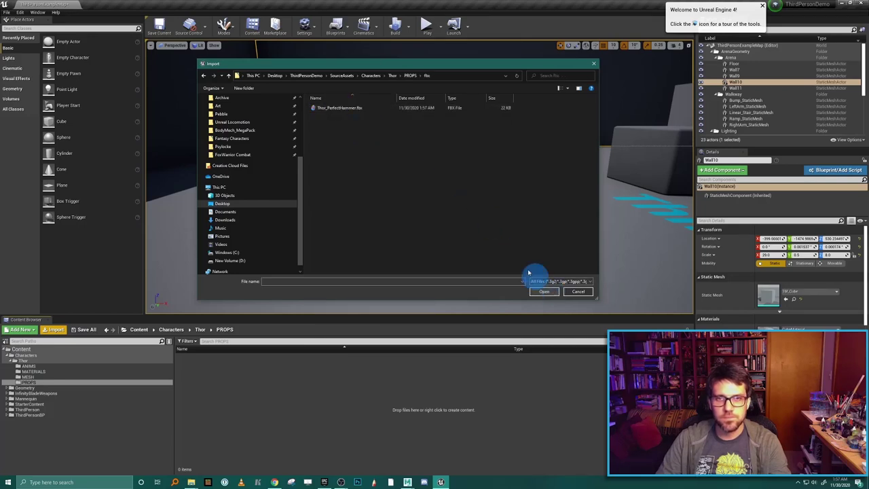
{"action": "left_click", "coordinate": [352, 107]}
{"action": "left_click", "coordinate": [543, 290]}
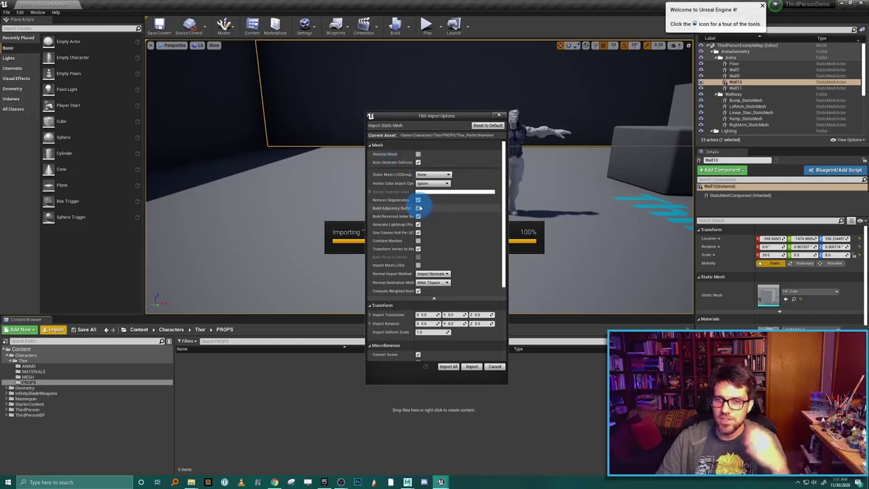
{"action": "left_click", "coordinate": [469, 367]}
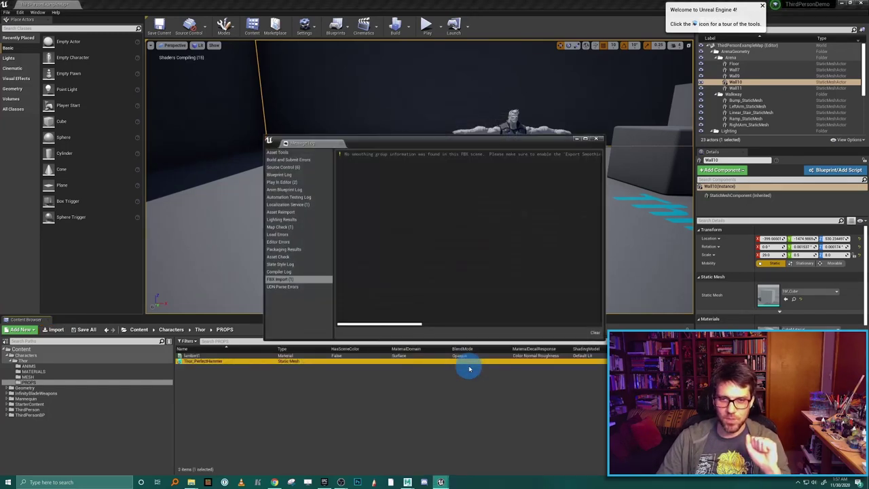
{"action": "left_click", "coordinate": [596, 139]}
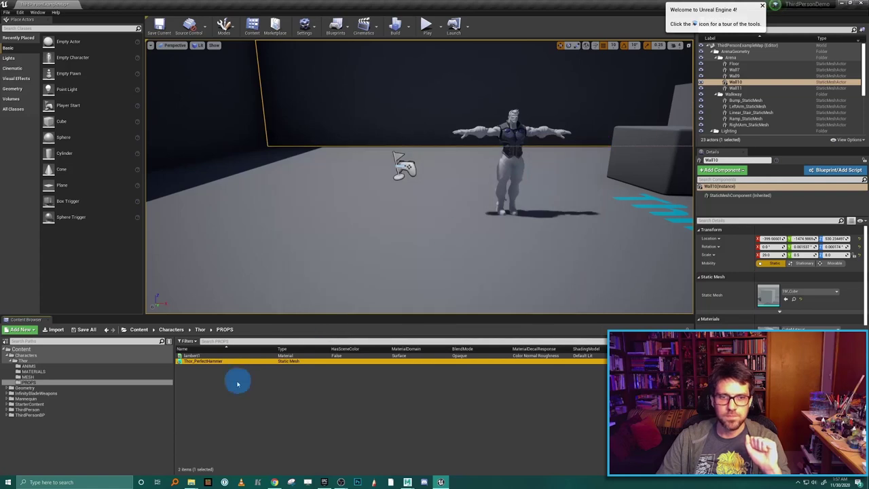
Open the Thor_PerfectHammer static mesh and examine its size and orientation in the preview.
{"action": "double_click", "coordinate": [201, 363]}
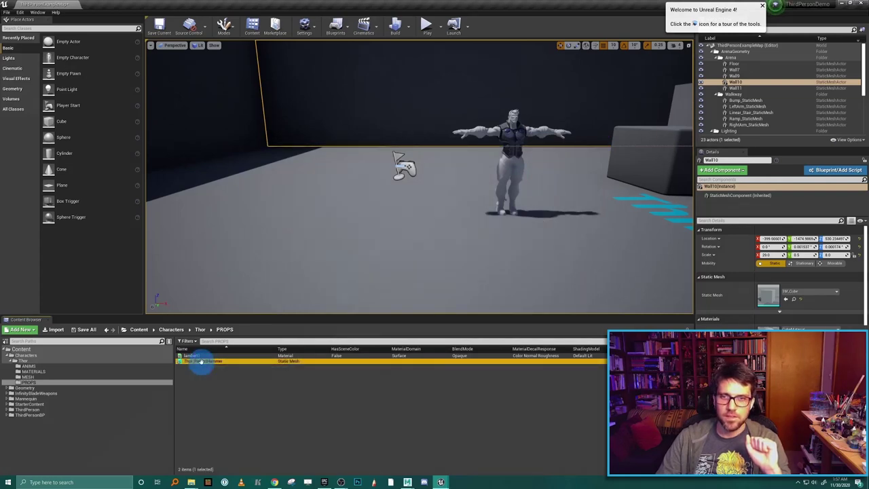
{"action": "scroll", "coordinate": [320, 254], "scroll_direction": "up", "scroll_amount": 5}
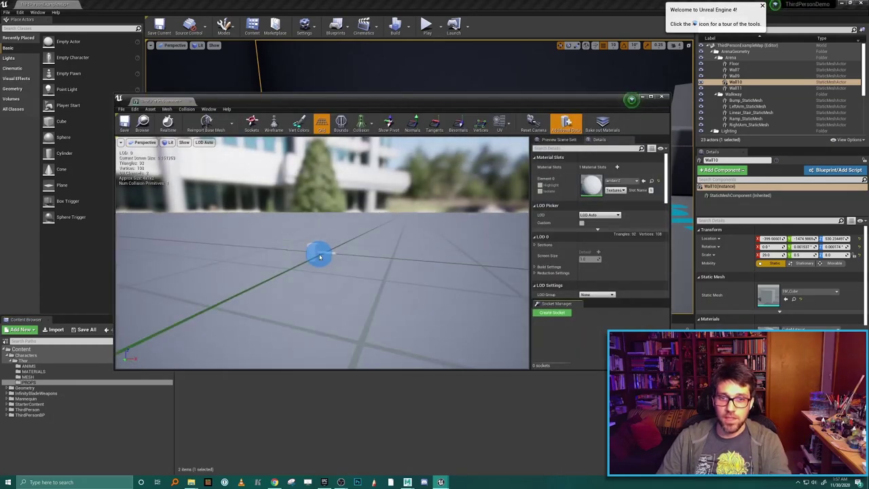
{"action": "left_click_drag", "start_coordinate": [371, 246], "coordinate": [334, 243]}
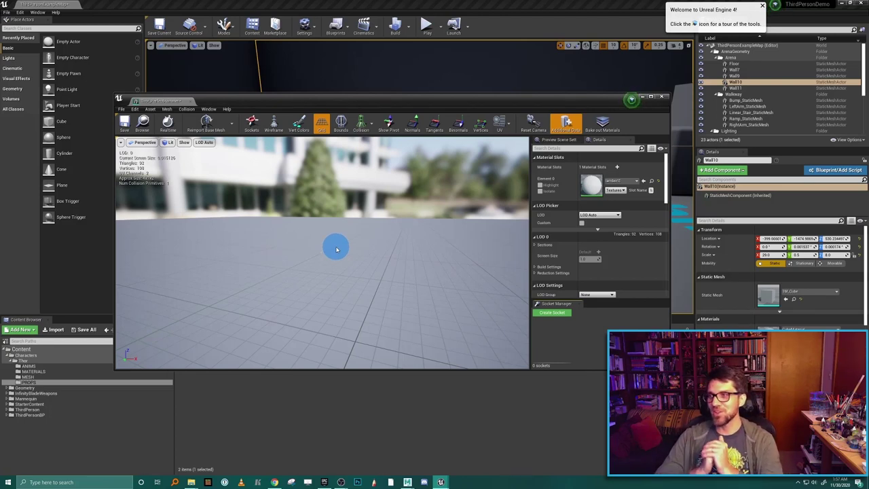
{"action": "left_click_drag", "start_coordinate": [336, 250], "coordinate": [336, 249]}
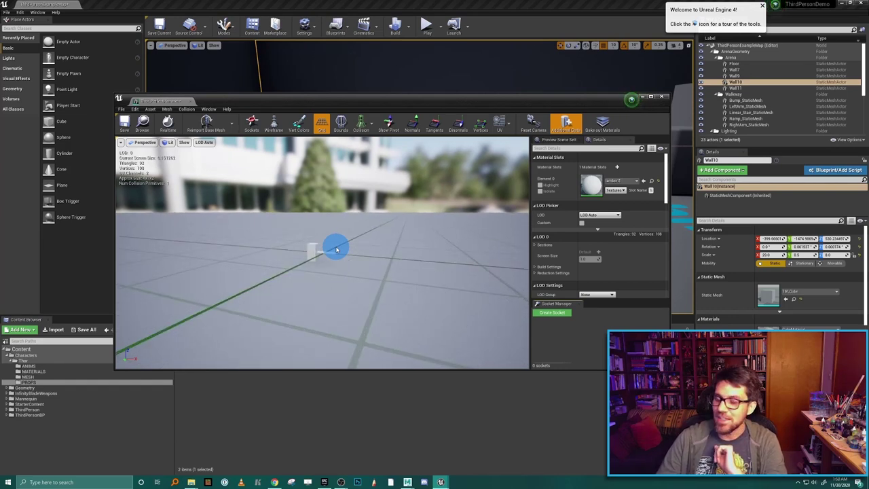
{"action": "left_click", "coordinate": [654, 102]}
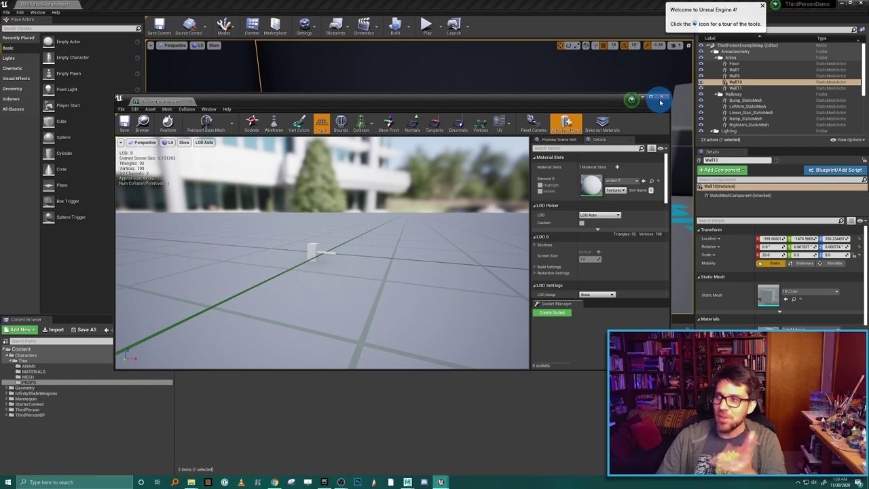